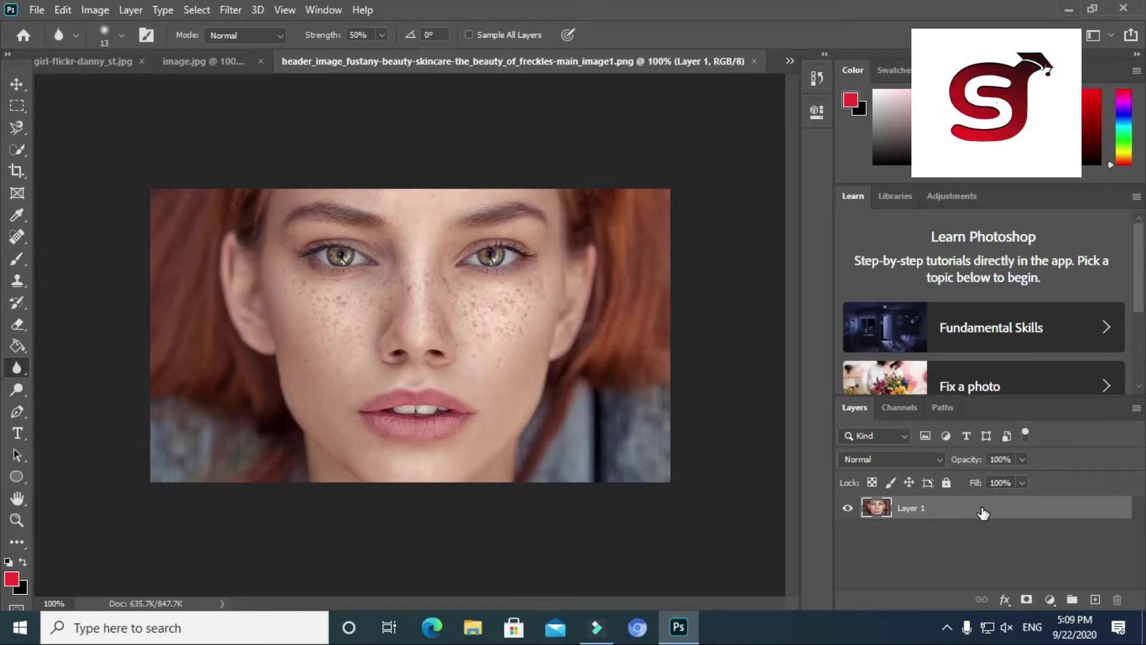
Duplicate the portrait layer to create Layer 1 copy above the original.
{"action": "left_click_drag", "start_coordinate": [1044, 504], "coordinate": [1098, 598]}
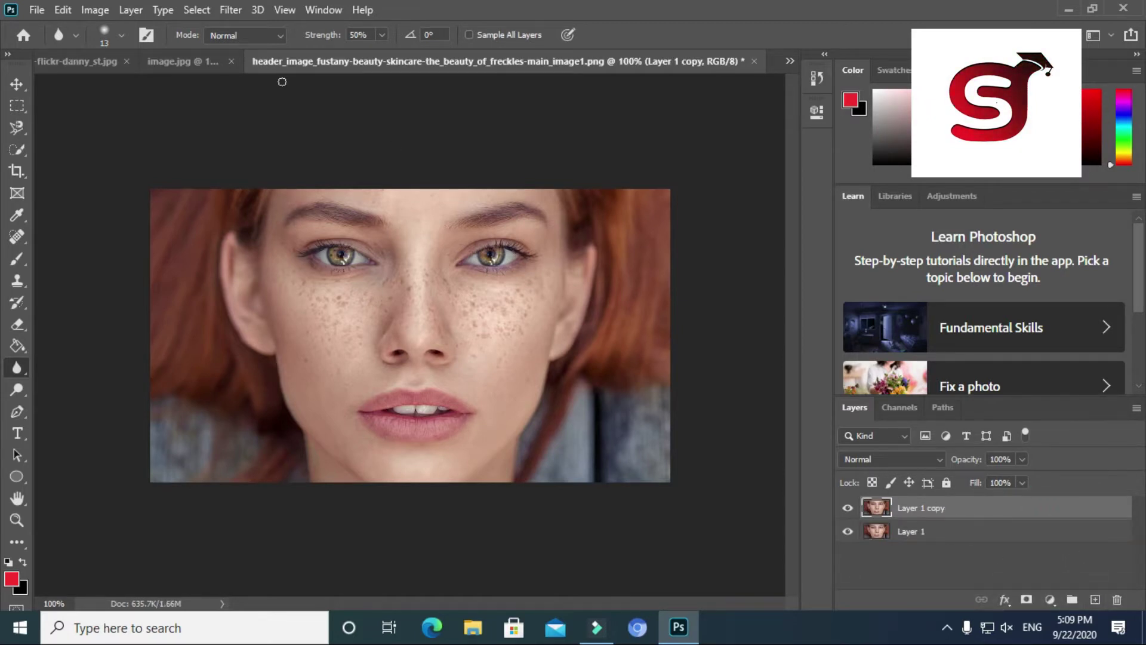
{"action": "left_click", "coordinate": [88, 10]}
{"action": "mouse_move", "coordinate": [122, 53]}
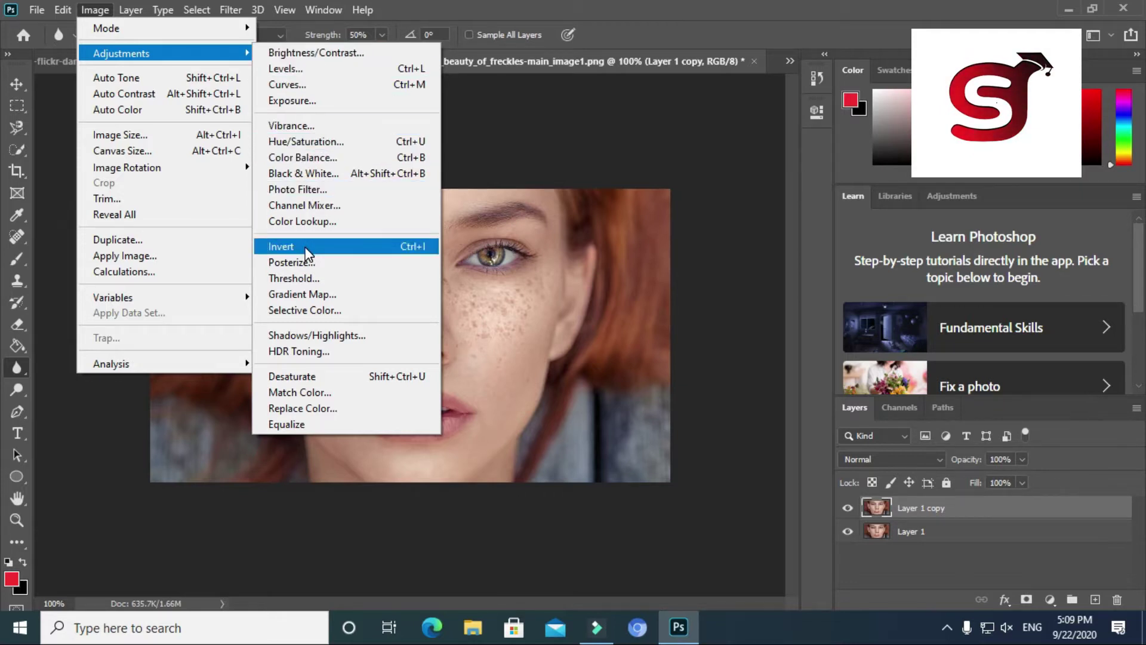
Invert Layer 1 copy so the portrait becomes a cyan-toned negative.
{"action": "left_click", "coordinate": [361, 246]}
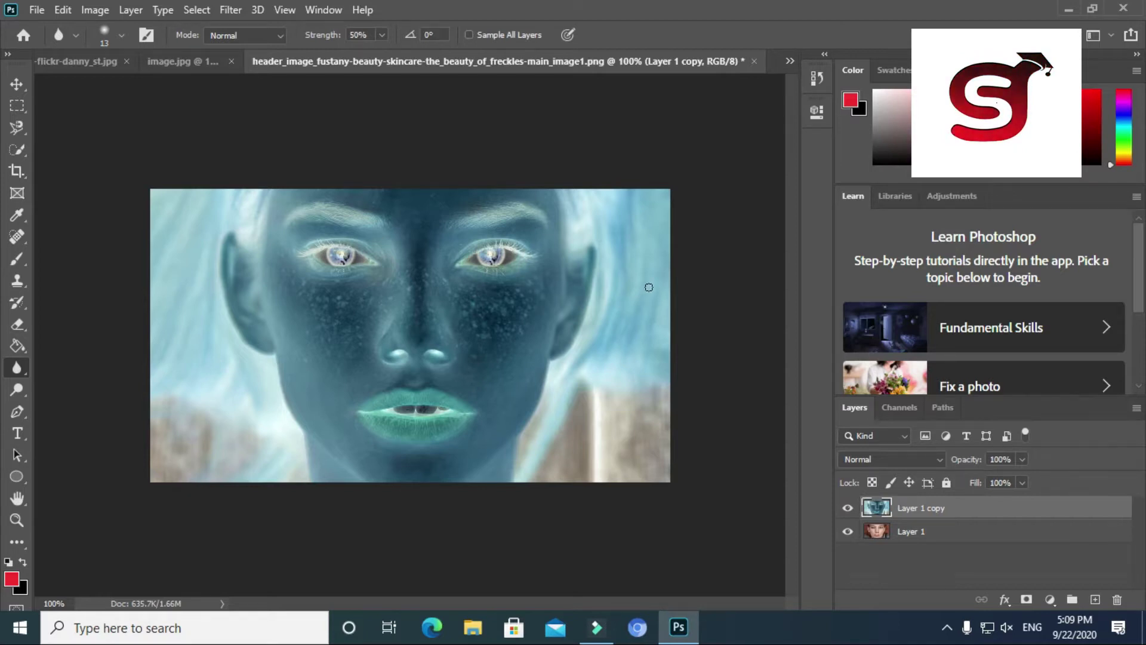
Set Layer 1 copy's blend mode to Vivid Light, turning the canvas flat grey.
{"action": "left_click", "coordinate": [873, 461]}
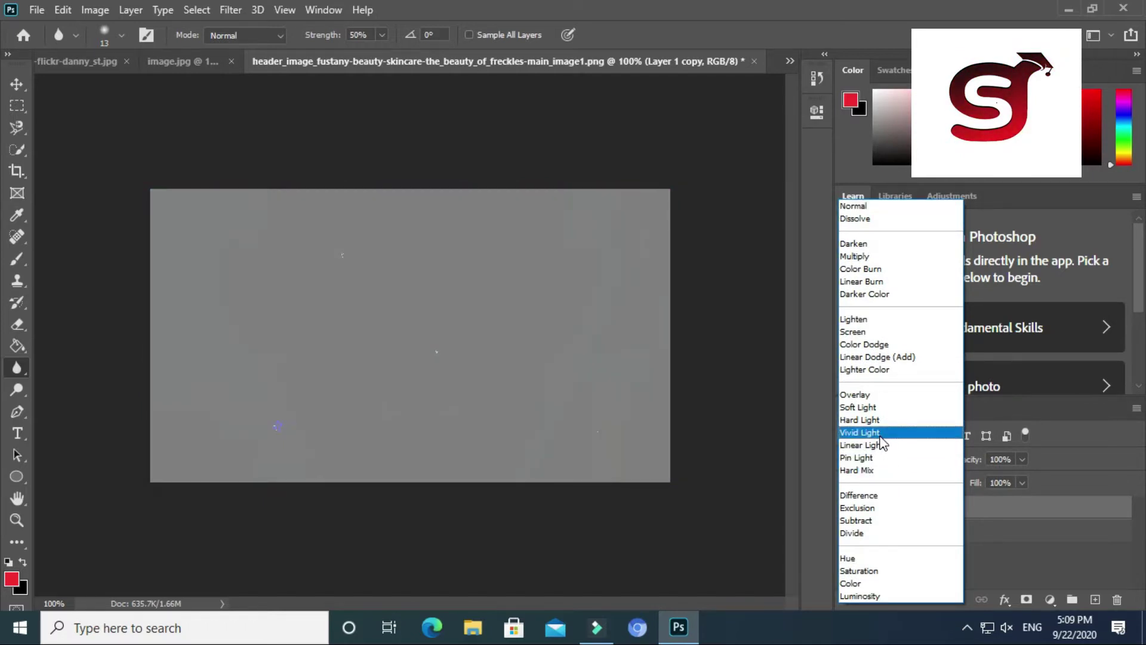
{"action": "left_click", "coordinate": [880, 434]}
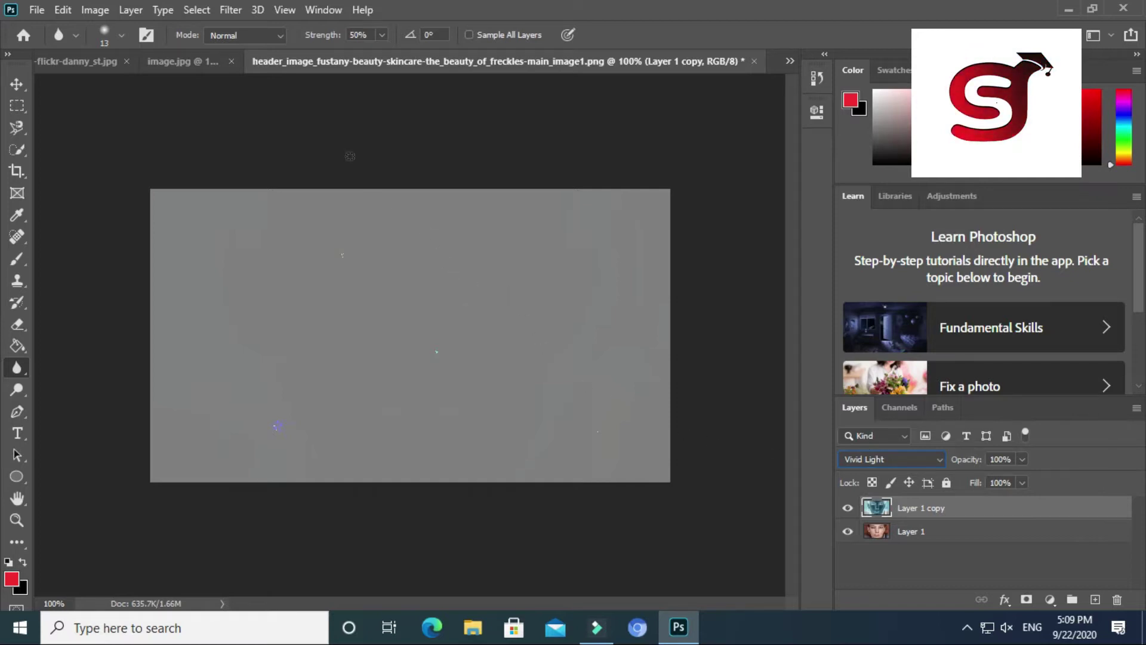
{"action": "left_click", "coordinate": [231, 11]}
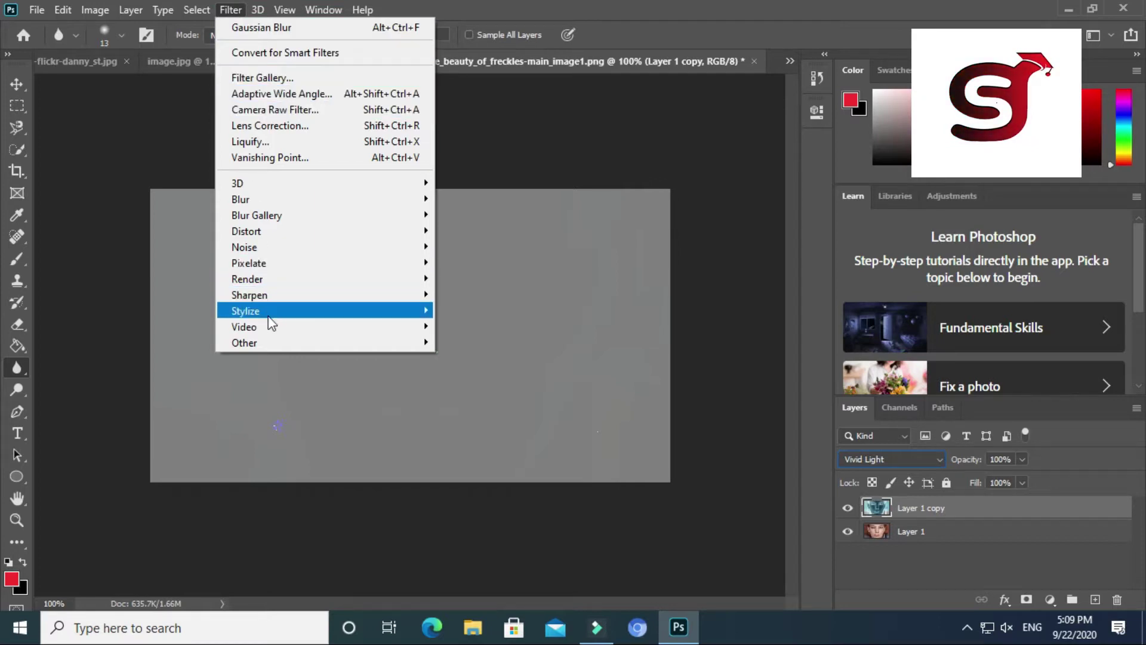
{"action": "mouse_move", "coordinate": [245, 343]}
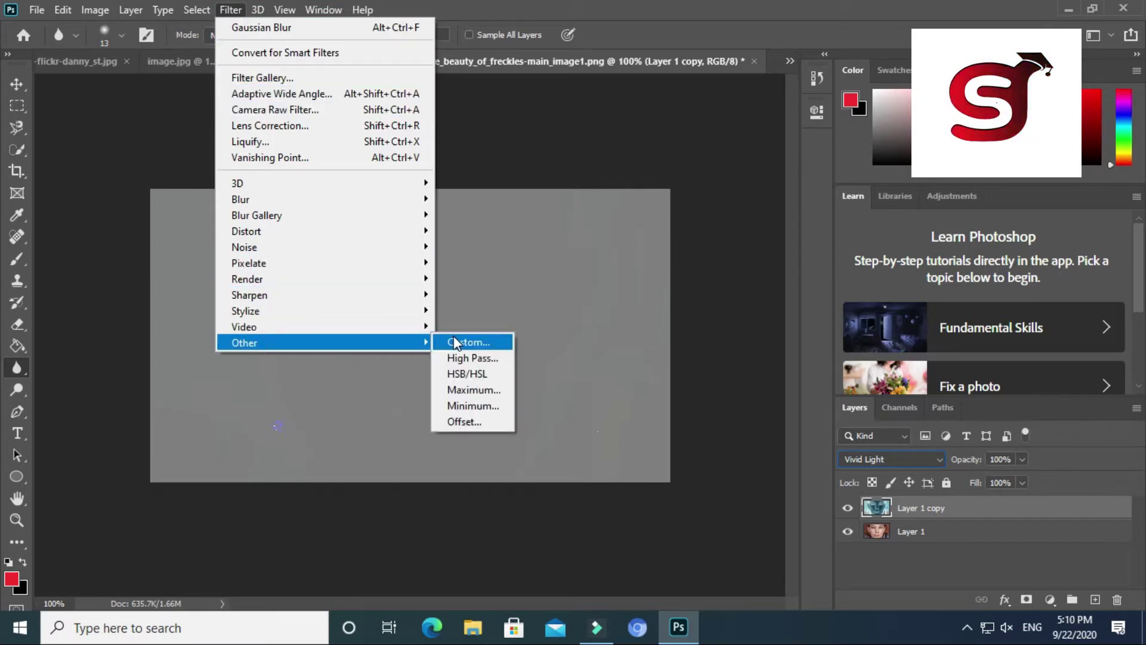
Apply a High Pass filter with a 3.2-pixel radius to Layer 1 copy.
{"action": "left_click", "coordinate": [461, 357]}
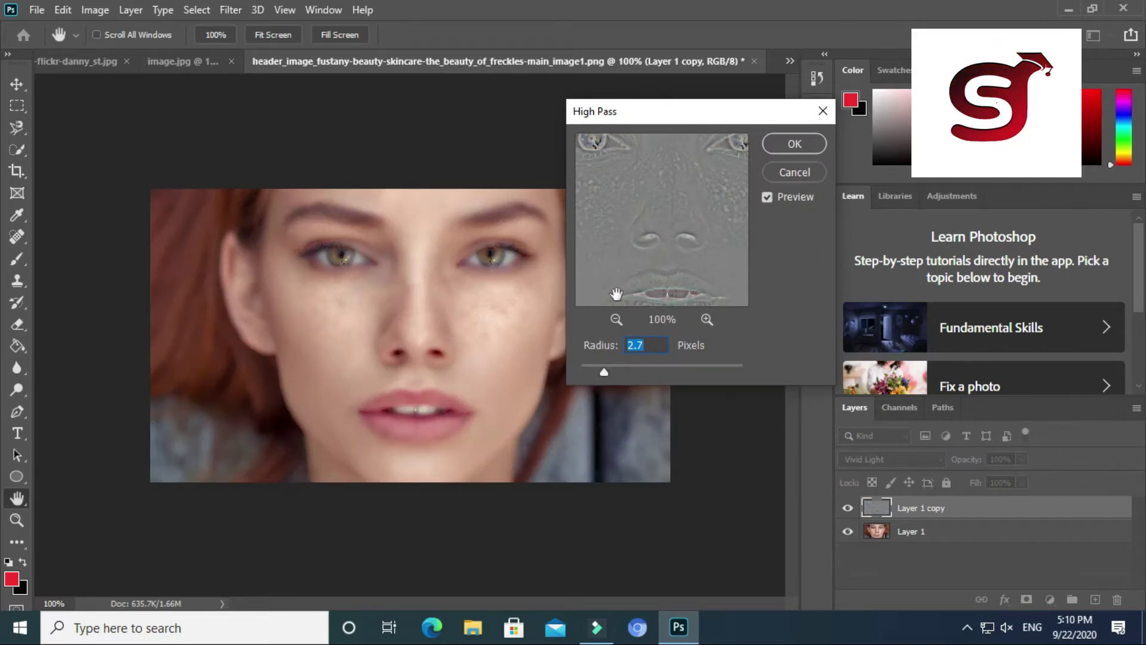
{"action": "left_click_drag", "start_coordinate": [604, 371], "coordinate": [598, 374]}
{"action": "key", "text": "Up"}
{"action": "key", "text": "Up"}
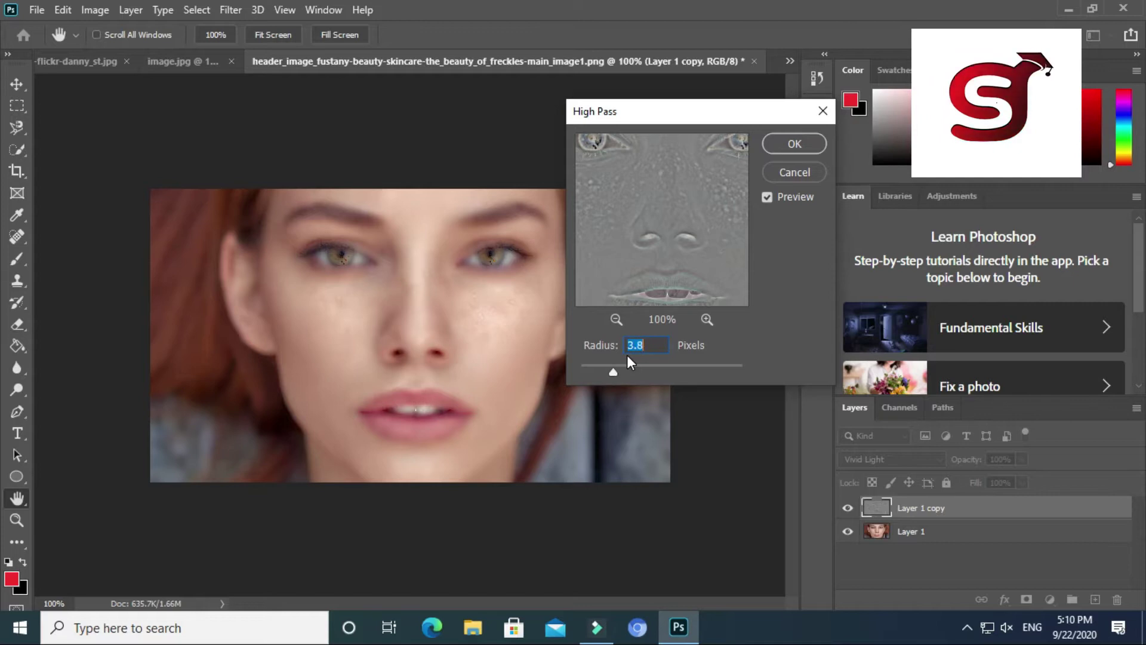
{"action": "key", "text": "Down"}
{"action": "key", "text": "Down"}
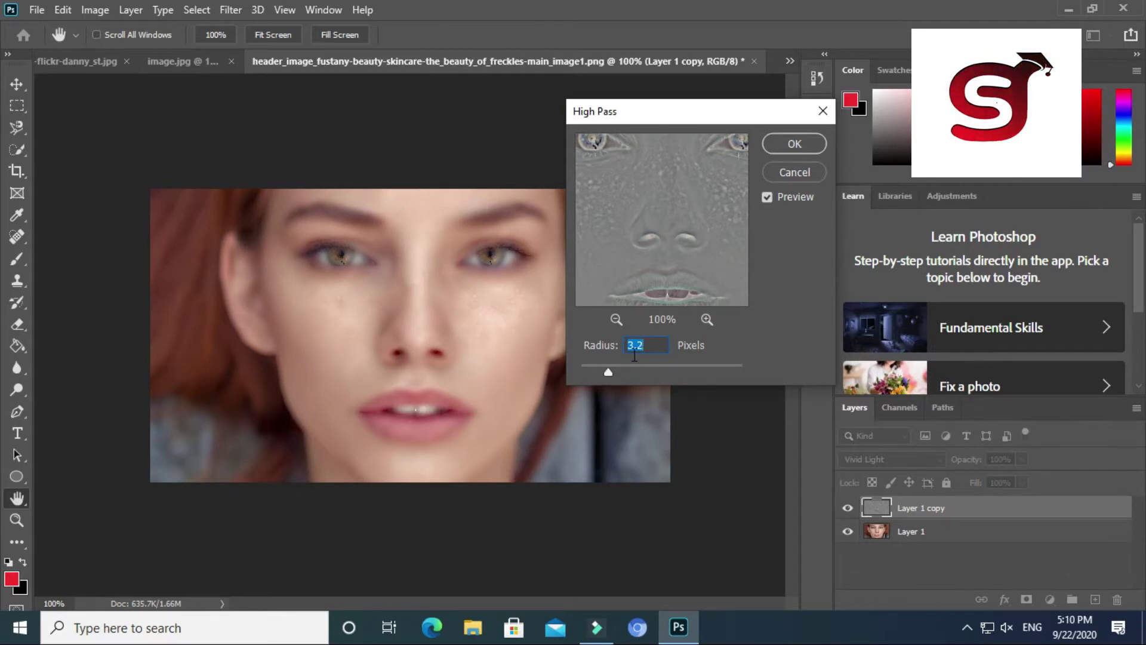
{"action": "left_click", "coordinate": [787, 143]}
{"action": "key", "text": "r"}
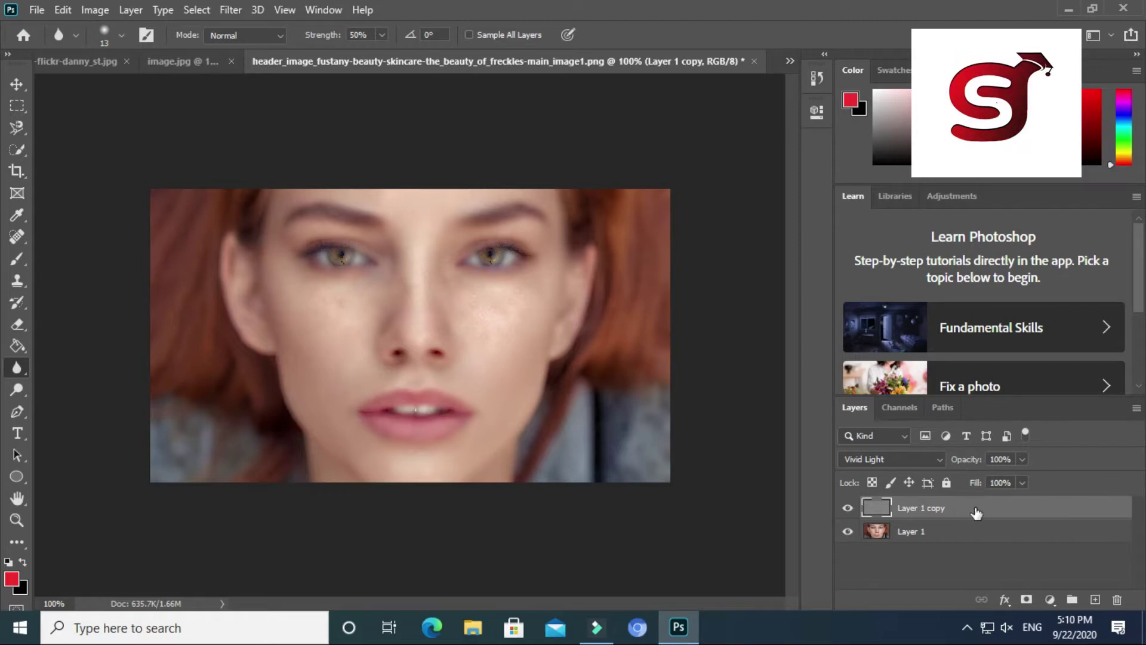
Add an inverted black layer mask to Layer 1 copy and select the standard Brush Tool.
{"action": "left_click", "coordinate": [1026, 599]}
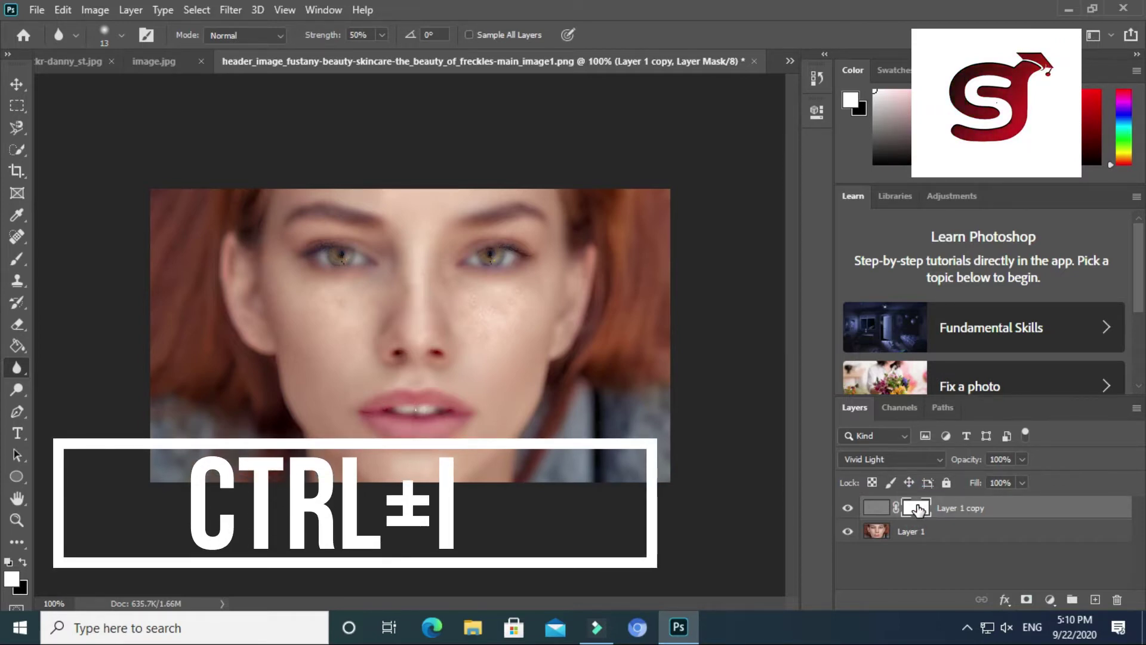
{"action": "key", "text": "ctrl+i"}
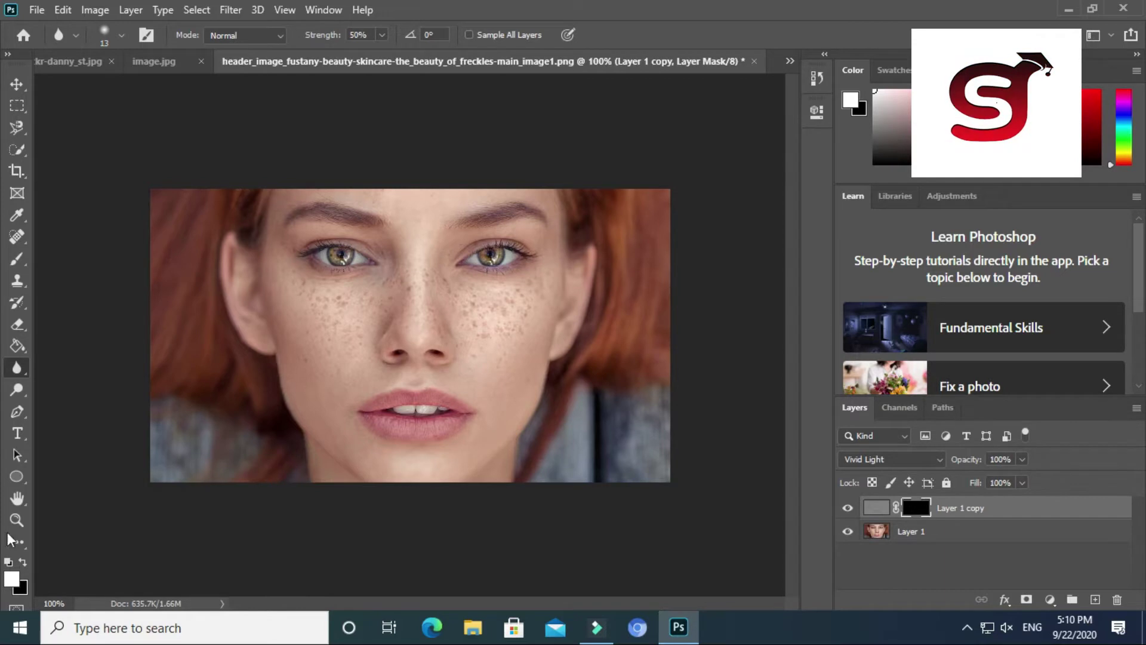
{"action": "left_click", "coordinate": [15, 263]}
{"action": "right_click", "coordinate": [17, 262]}
{"action": "left_click", "coordinate": [59, 262]}
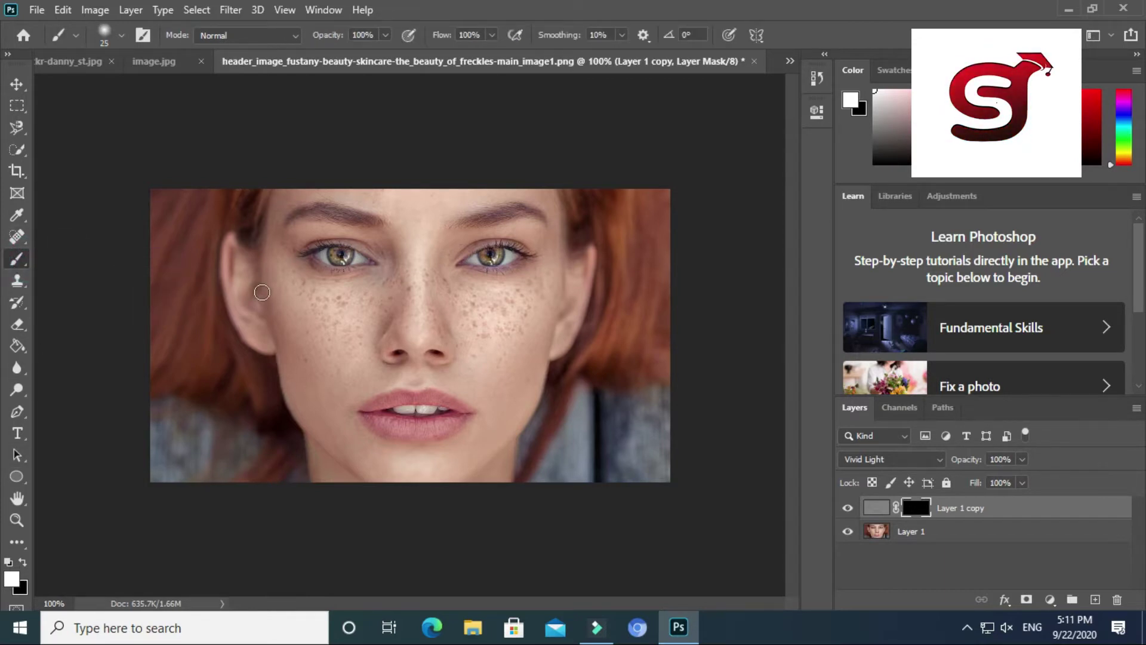
At 200% zoom, paint white on the mask over the right cheek and beside the nose.
{"action": "key", "text": "ctrl+plus"}
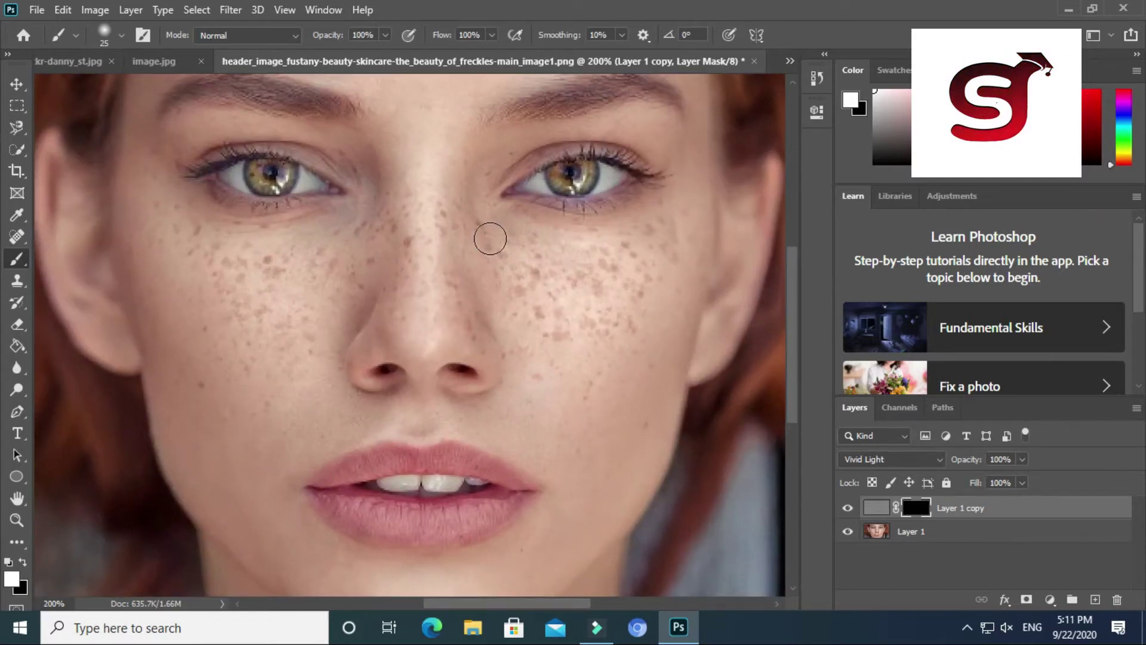
{"action": "left_click_drag", "start_coordinate": [522, 267], "coordinate": [617, 249]}
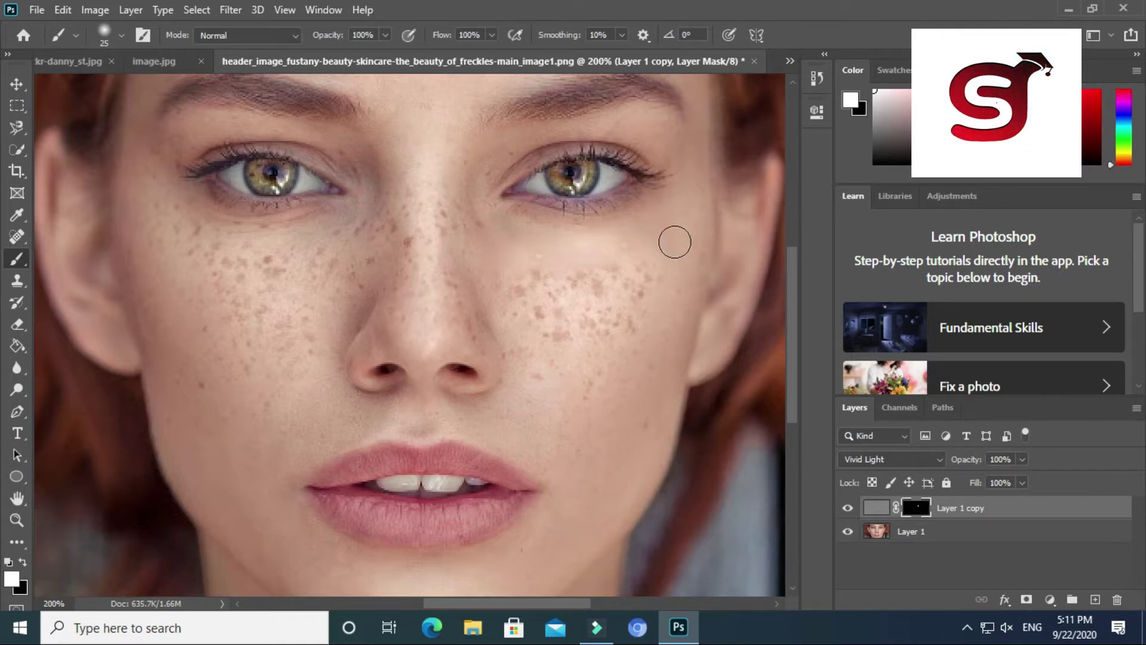
{"action": "mouse_move", "coordinate": [675, 242]}
{"action": "left_mouse_down"}
{"action": "mouse_move", "coordinate": [639, 308]}
{"action": "mouse_move", "coordinate": [593, 292]}
{"action": "left_mouse_up"}
{"action": "mouse_move", "coordinate": [572, 332]}
{"action": "left_mouse_down"}
{"action": "mouse_move", "coordinate": [521, 264]}
{"action": "mouse_move", "coordinate": [514, 322]}
{"action": "mouse_move", "coordinate": [532, 375]}
{"action": "mouse_move", "coordinate": [548, 371]}
{"action": "mouse_move", "coordinate": [583, 419]}
{"action": "mouse_move", "coordinate": [606, 371]}
{"action": "mouse_move", "coordinate": [630, 434]}
{"action": "left_mouse_up"}
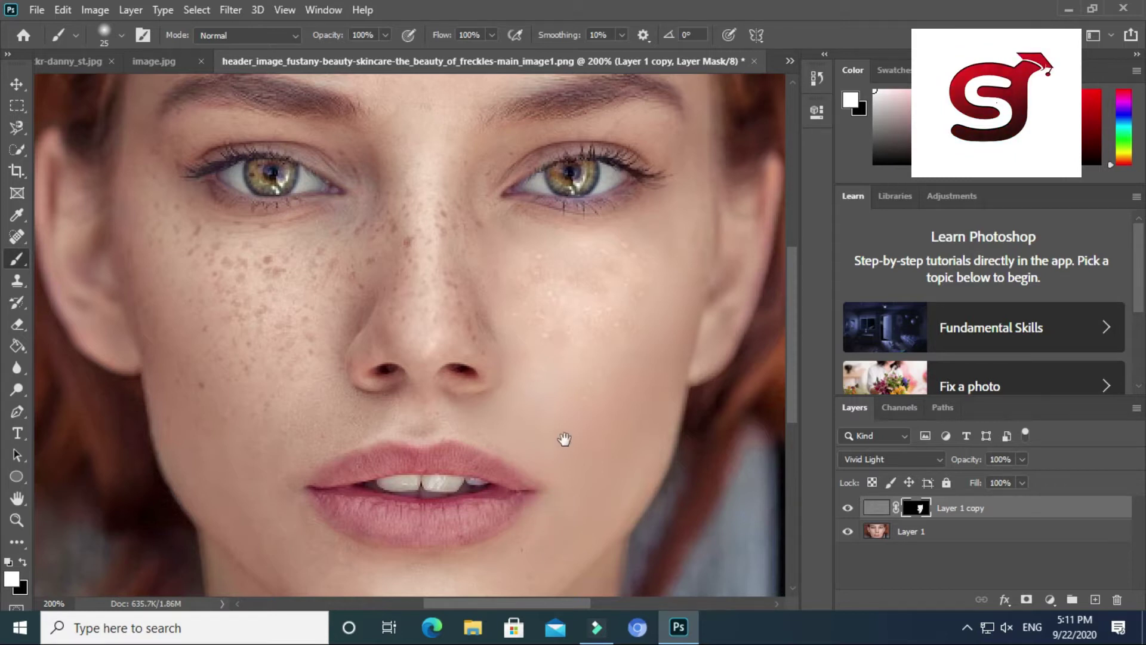
{"action": "scroll", "coordinate": [624, 352], "scroll_direction": "down", "scroll_amount": 2}
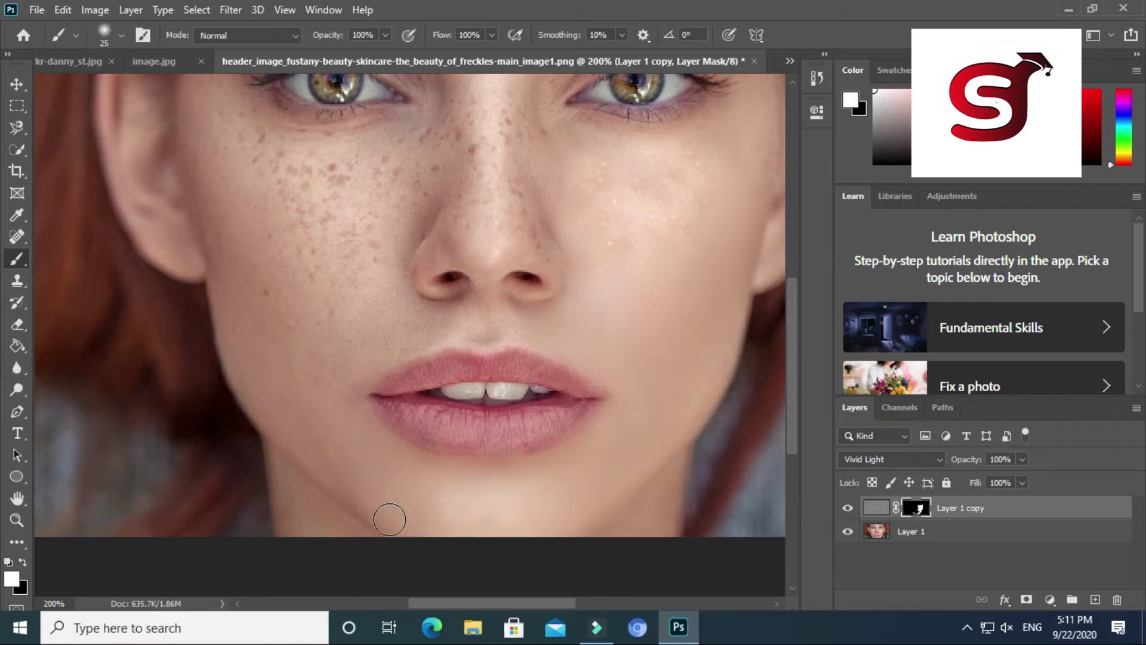
Paint the mask white over the left cheek and under the left eye.
{"action": "mouse_move", "coordinate": [377, 183]}
{"action": "left_mouse_down"}
{"action": "mouse_move", "coordinate": [284, 171]}
{"action": "mouse_move", "coordinate": [281, 207]}
{"action": "mouse_move", "coordinate": [341, 206]}
{"action": "mouse_move", "coordinate": [340, 238]}
{"action": "mouse_move", "coordinate": [360, 238]}
{"action": "left_mouse_up"}
{"action": "mouse_move", "coordinate": [256, 244]}
{"action": "left_mouse_down"}
{"action": "mouse_move", "coordinate": [235, 238]}
{"action": "mouse_move", "coordinate": [222, 197]}
{"action": "mouse_move", "coordinate": [229, 260]}
{"action": "left_mouse_up"}
{"action": "mouse_move", "coordinate": [240, 312]}
{"action": "left_mouse_down"}
{"action": "mouse_move", "coordinate": [230, 287]}
{"action": "mouse_move", "coordinate": [243, 325]}
{"action": "mouse_move", "coordinate": [287, 248]}
{"action": "mouse_move", "coordinate": [407, 330]}
{"action": "mouse_move", "coordinate": [448, 318]}
{"action": "mouse_move", "coordinate": [388, 320]}
{"action": "mouse_move", "coordinate": [386, 267]}
{"action": "mouse_move", "coordinate": [418, 315]}
{"action": "mouse_move", "coordinate": [332, 343]}
{"action": "mouse_move", "coordinate": [358, 295]}
{"action": "mouse_move", "coordinate": [313, 354]}
{"action": "left_mouse_up"}
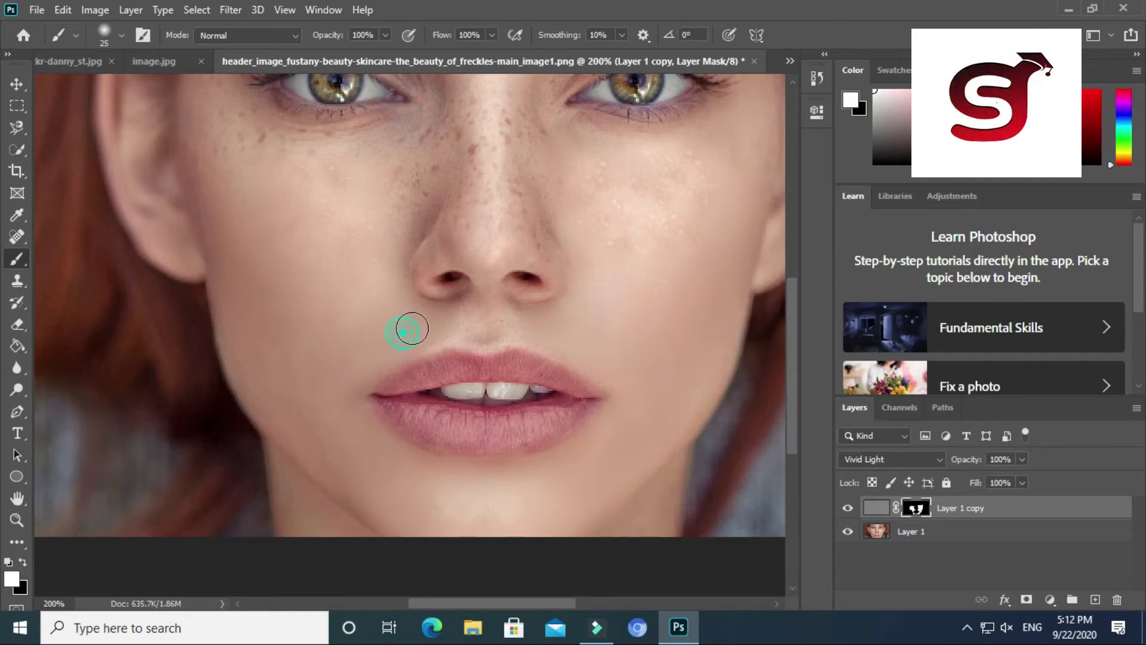
{"action": "left_click_drag", "start_coordinate": [298, 177], "coordinate": [328, 317]}
{"action": "mouse_move", "coordinate": [238, 184]}
{"action": "left_mouse_down"}
{"action": "mouse_move", "coordinate": [253, 268]}
{"action": "mouse_move", "coordinate": [225, 245]}
{"action": "mouse_move", "coordinate": [251, 274]}
{"action": "mouse_move", "coordinate": [345, 274]}
{"action": "mouse_move", "coordinate": [299, 271]}
{"action": "left_mouse_up"}
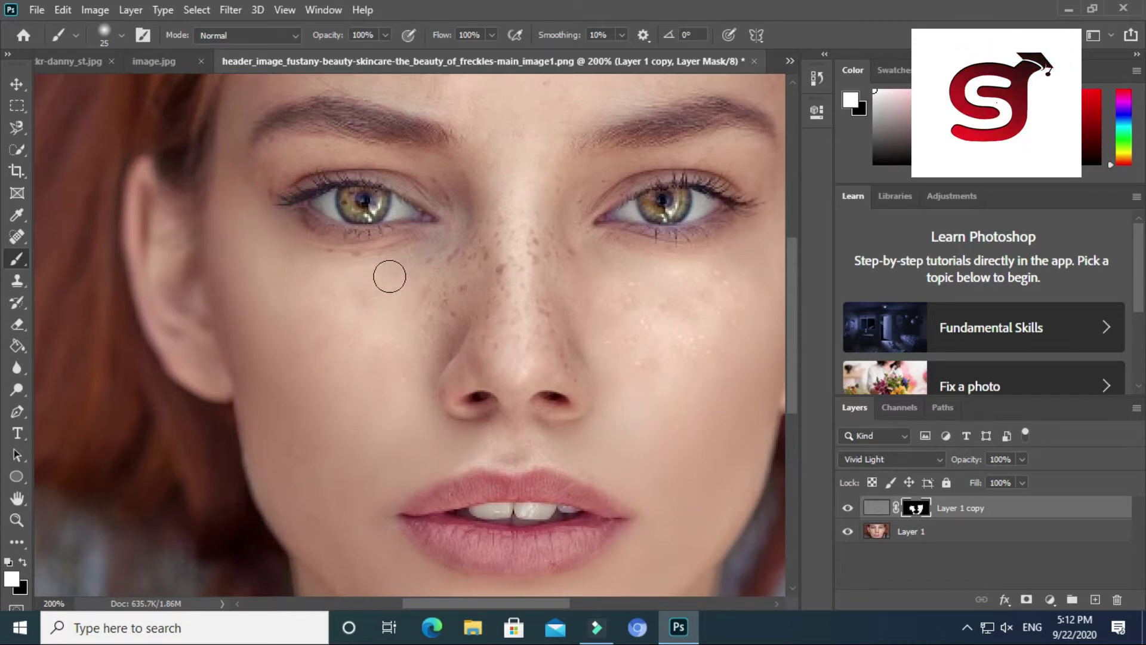
{"action": "mouse_move", "coordinate": [425, 268]}
{"action": "left_mouse_down"}
{"action": "mouse_move", "coordinate": [440, 258]}
{"action": "mouse_move", "coordinate": [414, 323]}
{"action": "mouse_move", "coordinate": [435, 299]}
{"action": "mouse_move", "coordinate": [429, 342]}
{"action": "mouse_move", "coordinate": [443, 295]}
{"action": "left_mouse_up"}
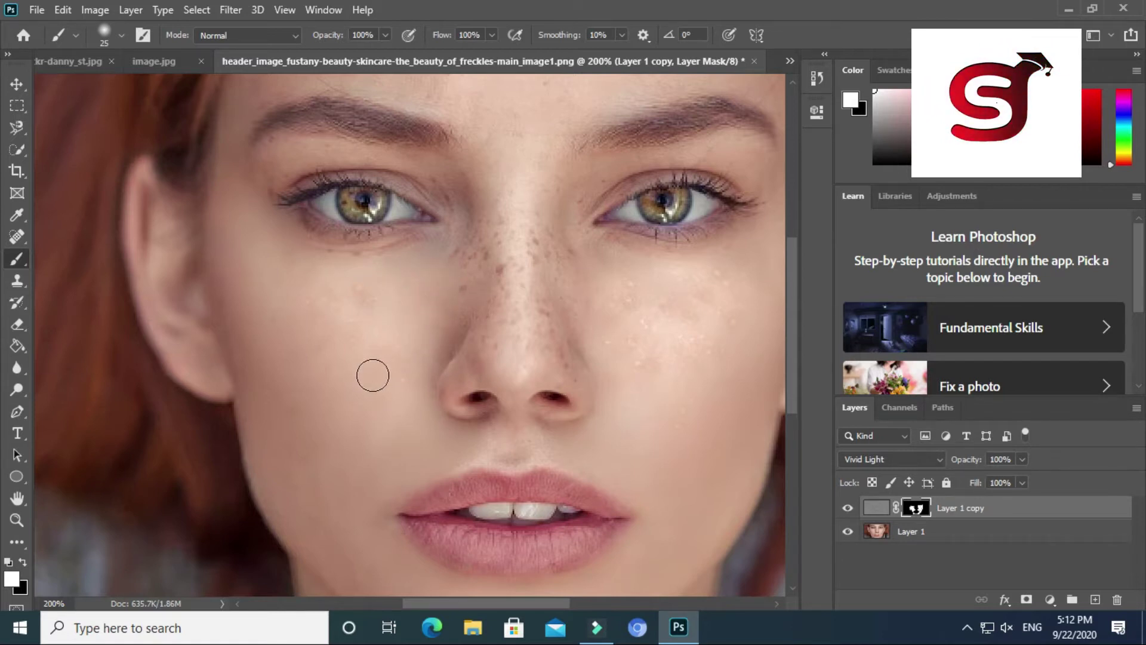
{"action": "left_click_drag", "start_coordinate": [396, 382], "coordinate": [315, 284]}
Paint the mask white over the nose bridge, the nose and beside the nose.
{"action": "scroll", "coordinate": [357, 254], "scroll_direction": "up", "scroll_amount": 2}
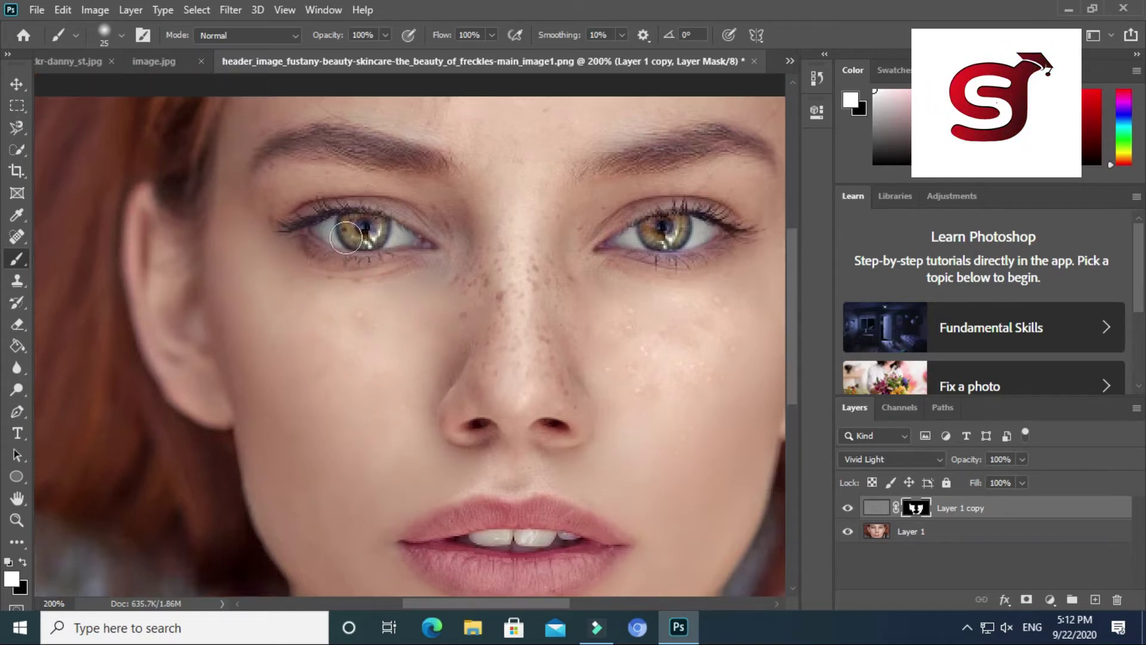
{"action": "scroll", "coordinate": [365, 194], "scroll_direction": "up", "scroll_amount": 4}
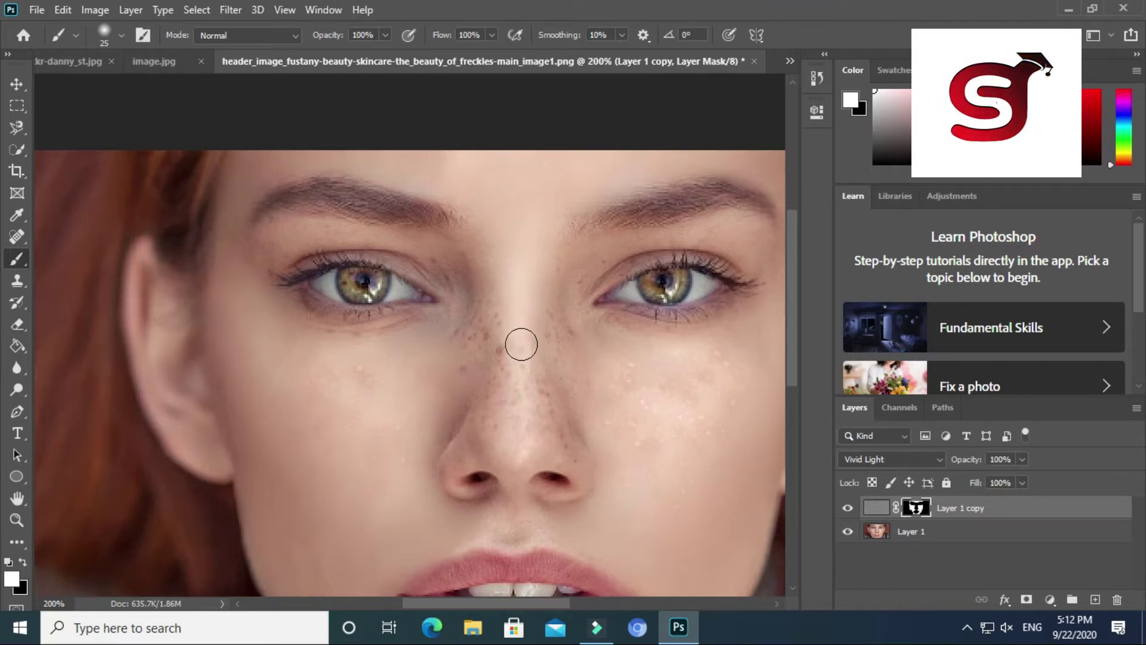
{"action": "left_click_drag", "start_coordinate": [514, 327], "coordinate": [513, 350]}
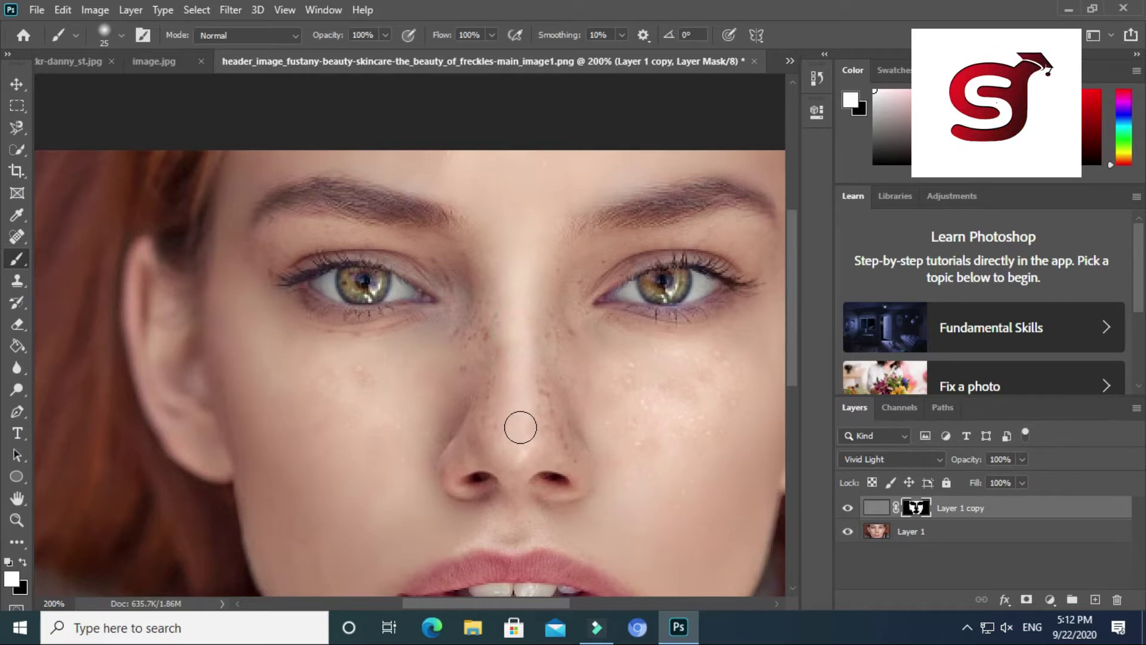
{"action": "mouse_move", "coordinate": [498, 423]}
{"action": "left_mouse_down"}
{"action": "mouse_move", "coordinate": [508, 434]}
{"action": "mouse_move", "coordinate": [532, 418]}
{"action": "left_mouse_up"}
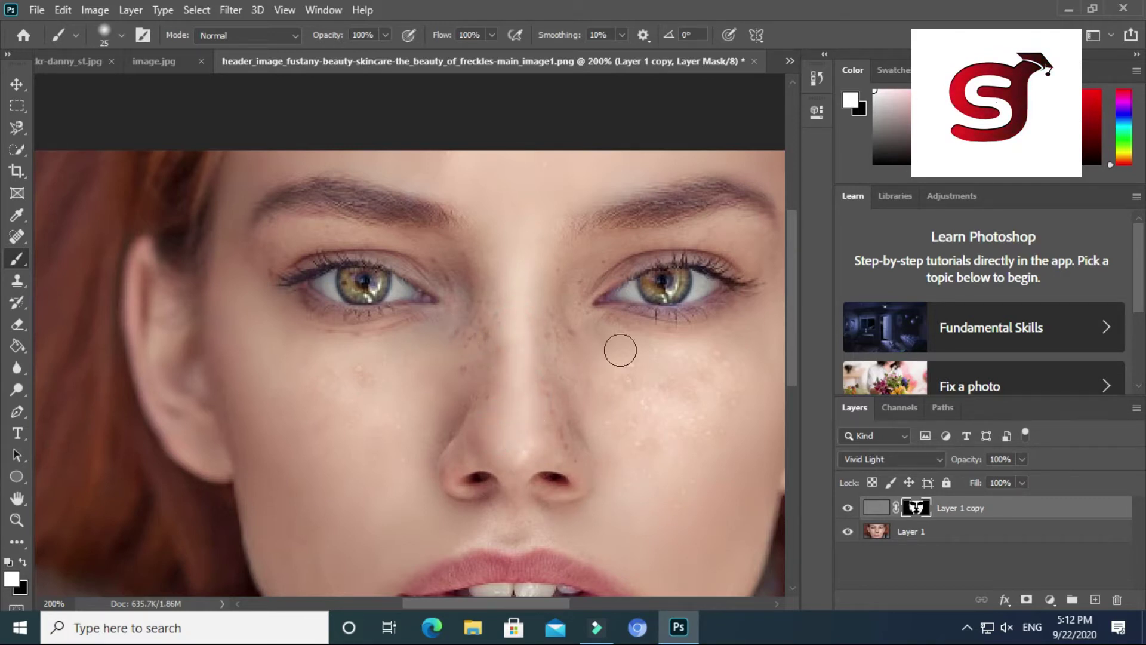
{"action": "left_click_drag", "start_coordinate": [580, 336], "coordinate": [600, 356]}
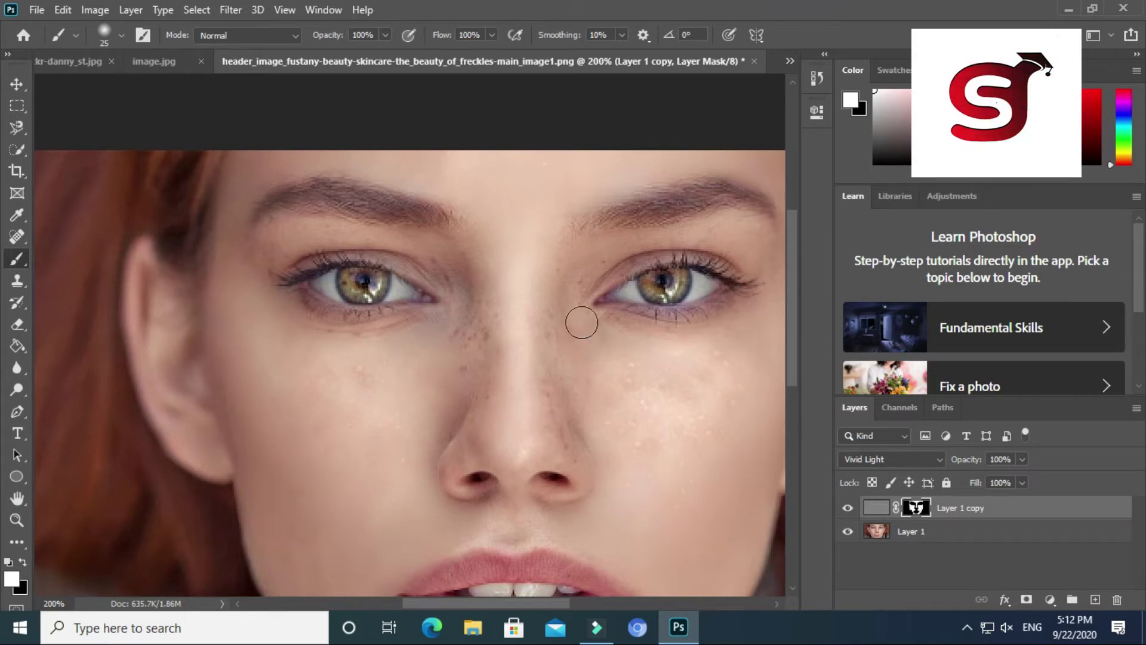
With a smaller brush, dab away freckles near the right eyebrow, below the eye and between the eyes.
{"action": "key", "text": "bracketleft"}
{"action": "left_click", "coordinate": [583, 276]}
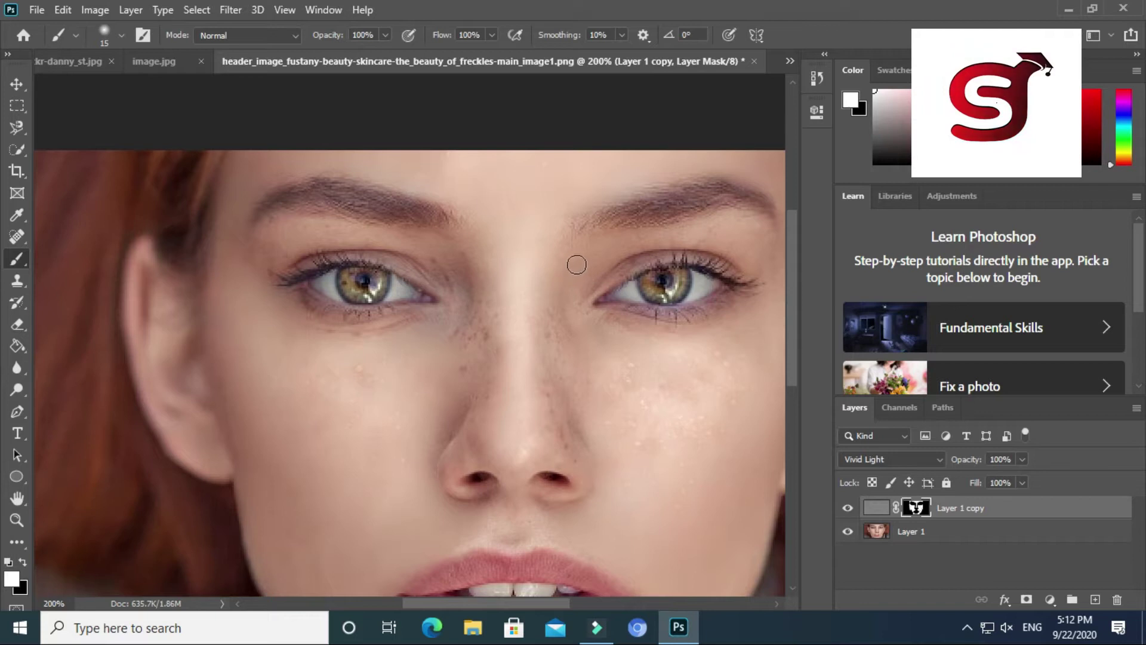
{"action": "left_click", "coordinate": [720, 236]}
{"action": "left_click", "coordinate": [717, 242]}
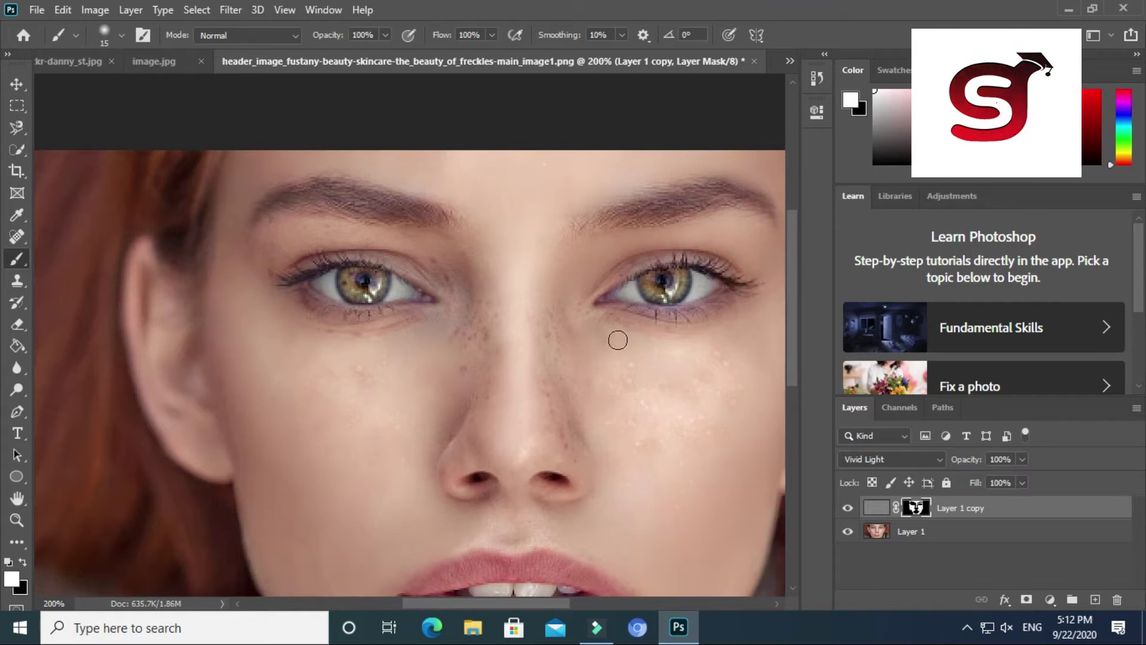
{"action": "left_click", "coordinate": [634, 328]}
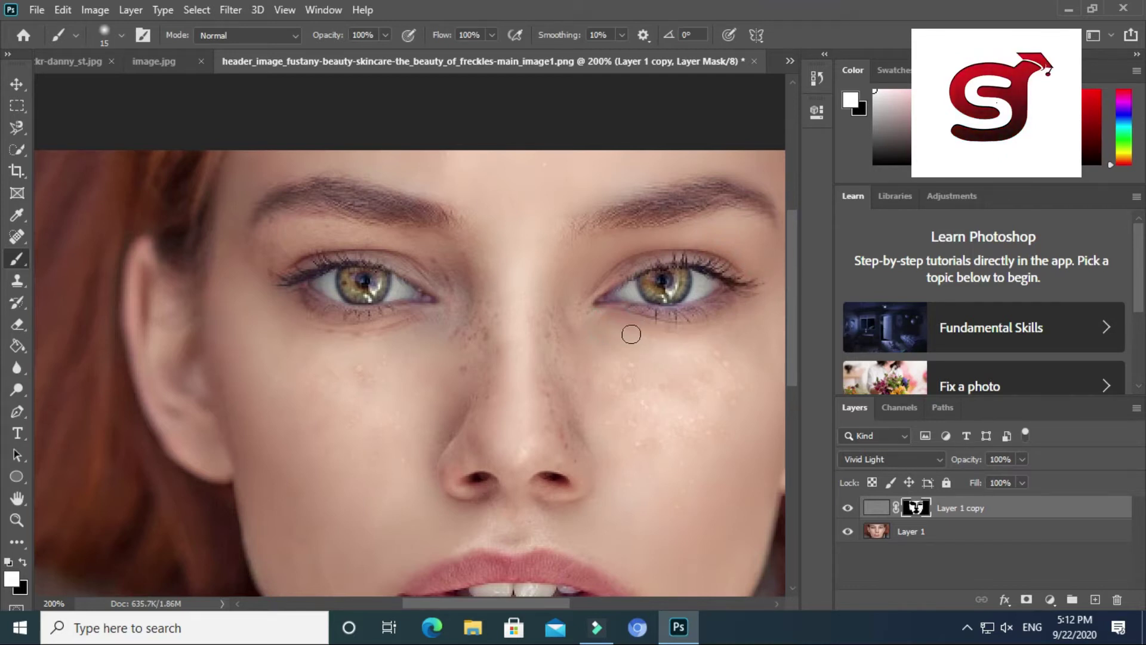
{"action": "left_click", "coordinate": [590, 321]}
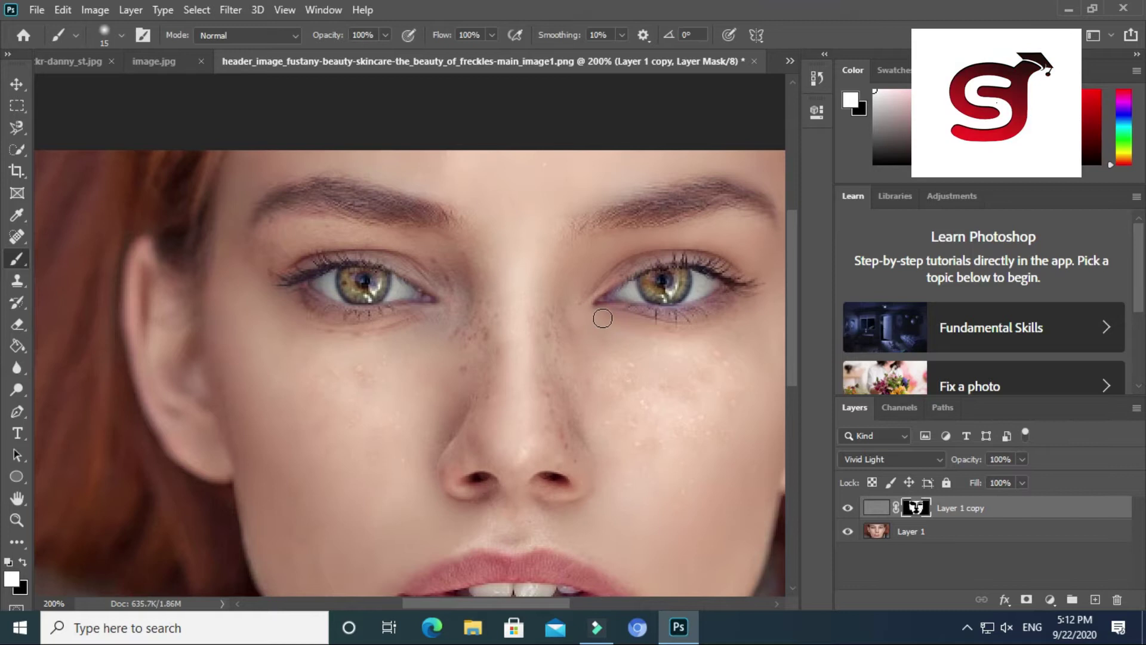
{"action": "left_click", "coordinate": [558, 299]}
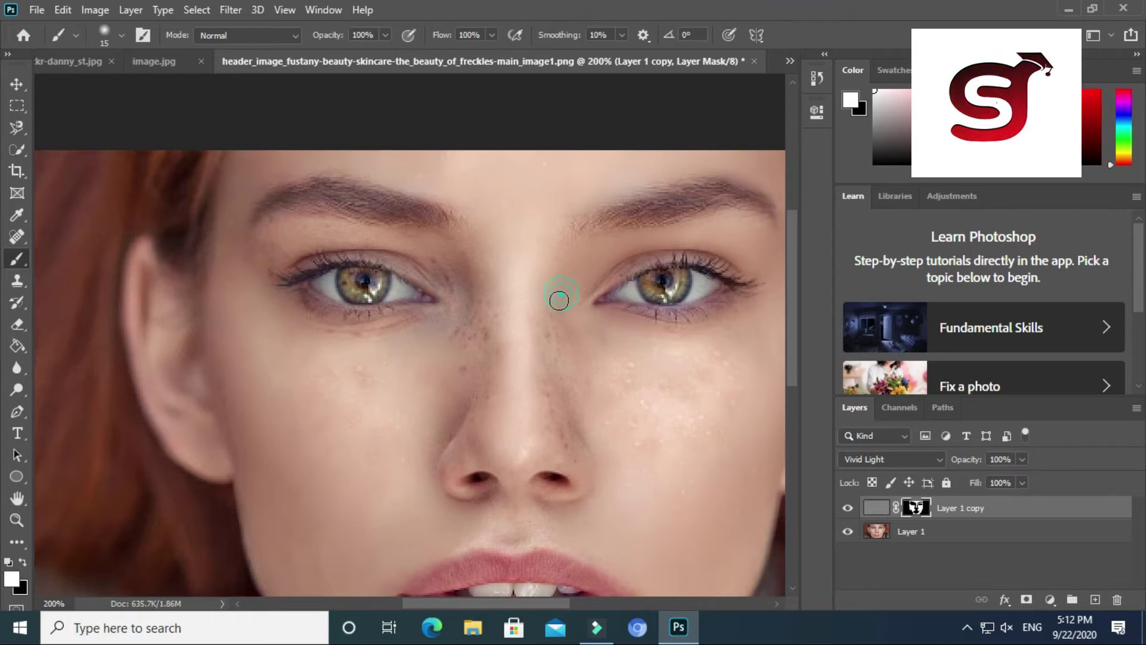
{"action": "left_click", "coordinate": [562, 299]}
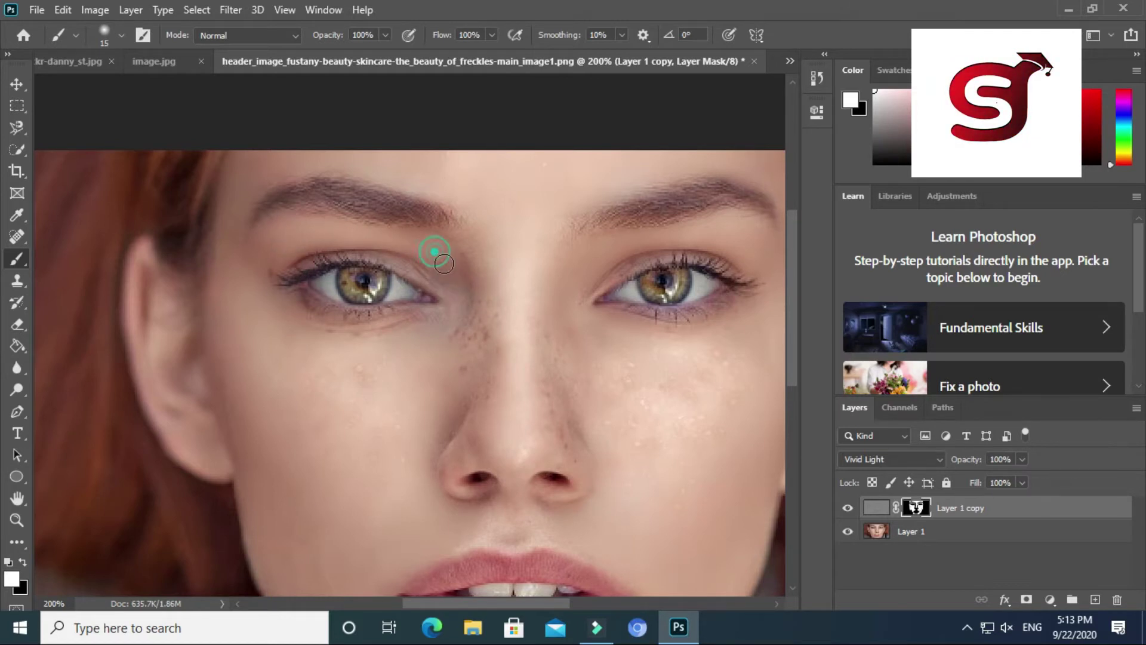
Smooth the skin between the brows, under the eye and down the nose bridge.
{"action": "mouse_move", "coordinate": [457, 265]}
{"action": "left_mouse_down"}
{"action": "mouse_move", "coordinate": [455, 256]}
{"action": "mouse_move", "coordinate": [481, 256]}
{"action": "mouse_move", "coordinate": [486, 332]}
{"action": "mouse_move", "coordinate": [466, 310]}
{"action": "mouse_move", "coordinate": [419, 343]}
{"action": "mouse_move", "coordinate": [422, 327]}
{"action": "left_mouse_up"}
{"action": "left_click", "coordinate": [349, 341]}
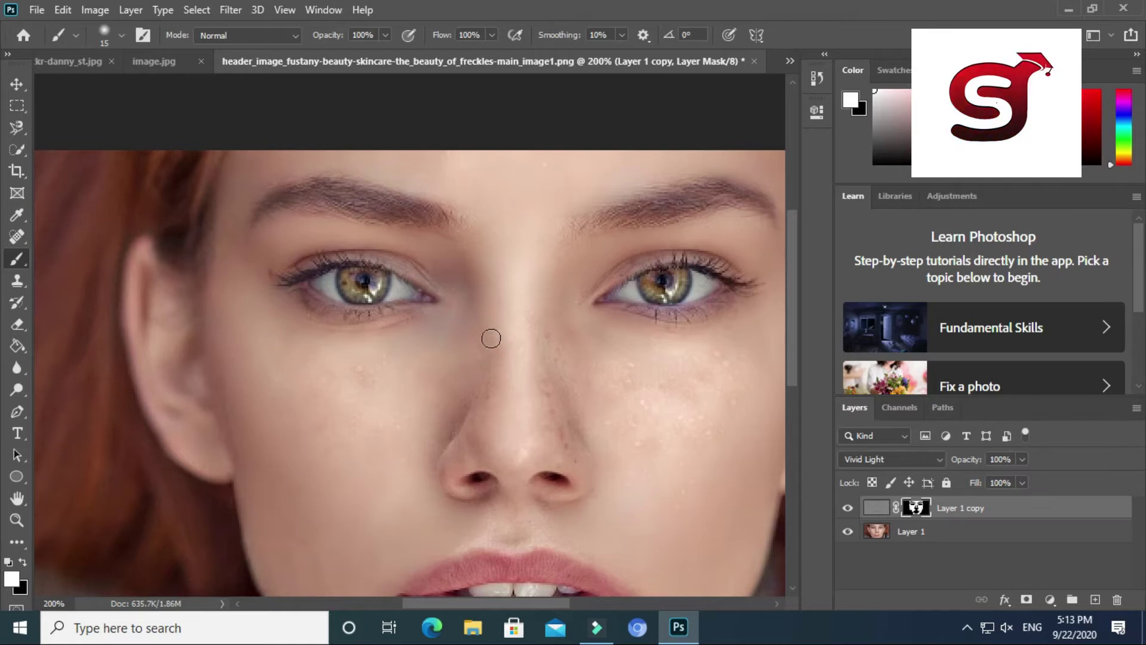
{"action": "left_click", "coordinate": [476, 323]}
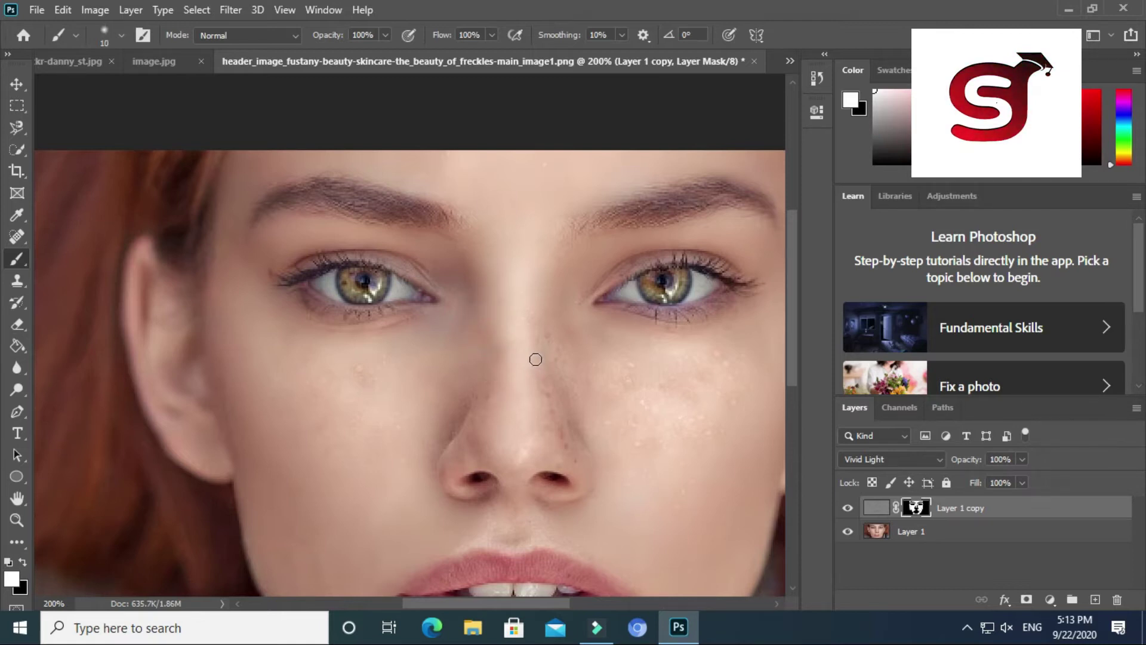
{"action": "left_click_drag", "start_coordinate": [547, 335], "coordinate": [535, 384]}
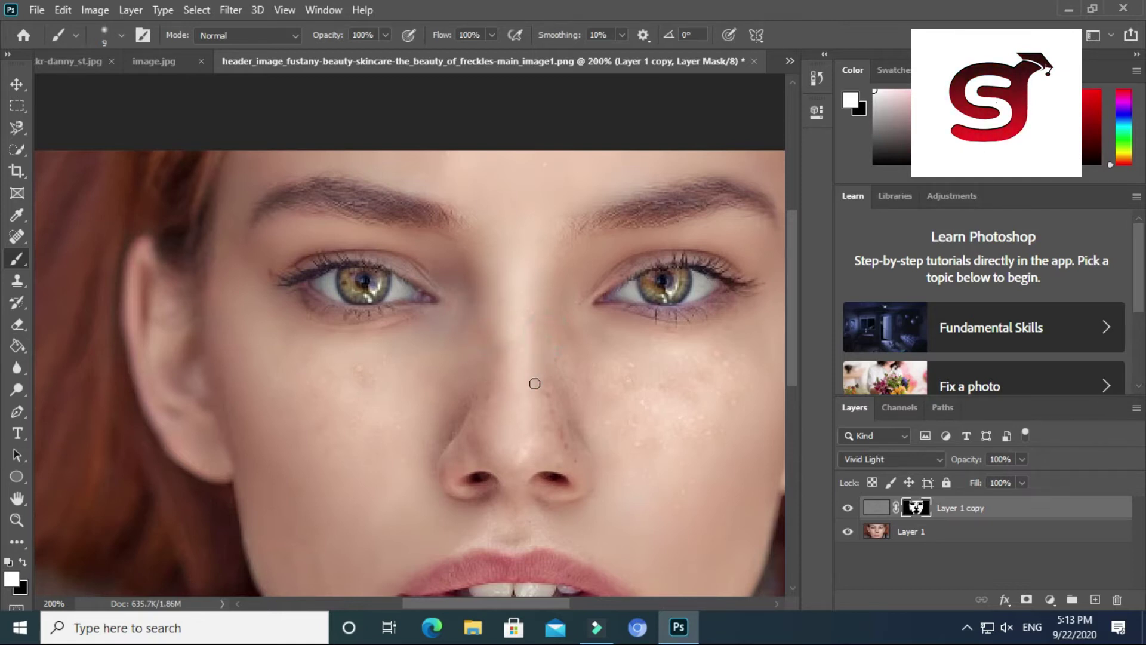
{"action": "left_click", "coordinate": [546, 380]}
{"action": "left_click", "coordinate": [562, 428]}
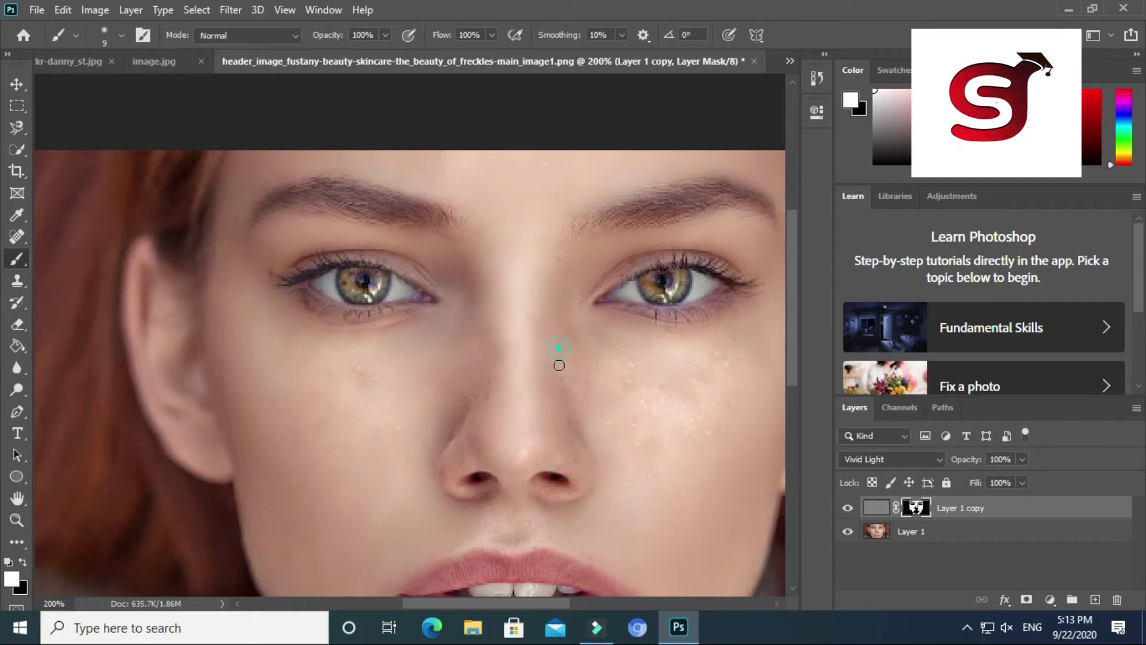
{"action": "left_click_drag", "start_coordinate": [551, 333], "coordinate": [560, 371]}
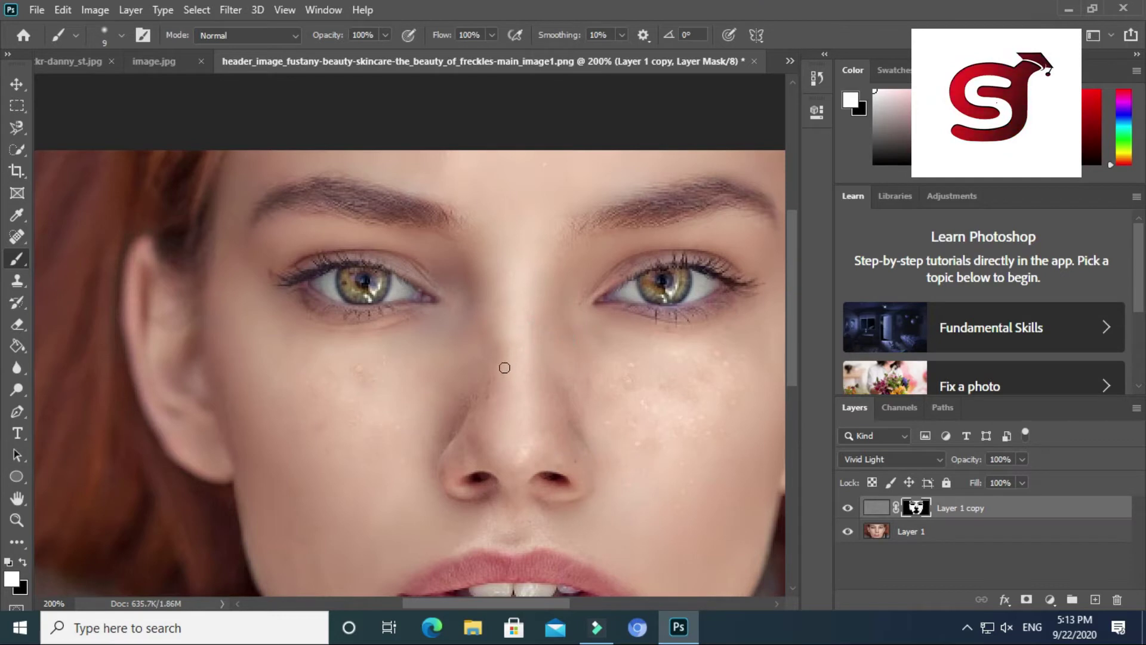
{"action": "left_click", "coordinate": [474, 386]}
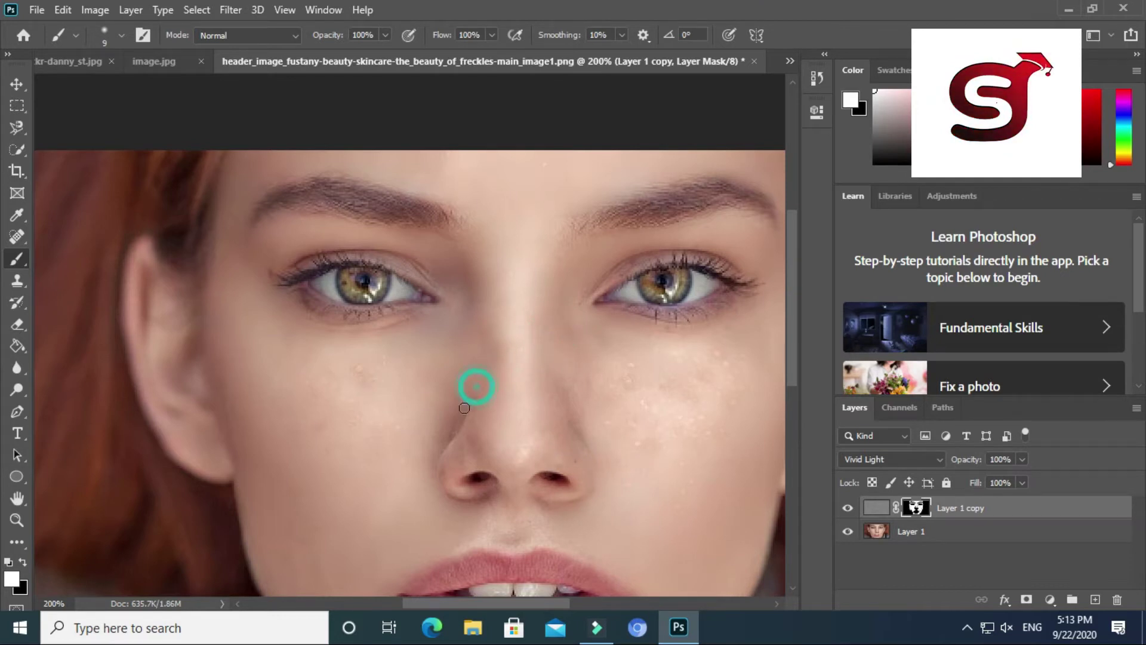
{"action": "left_click", "coordinate": [465, 369]}
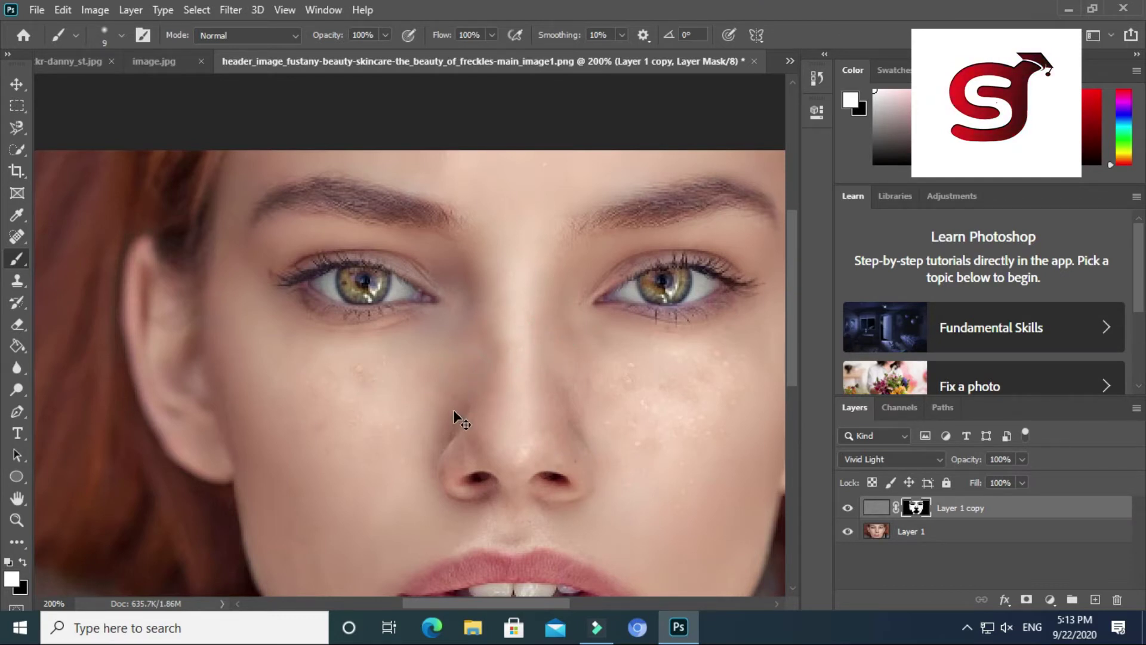
Zoom to 300% and dab away freckles on the nose sides, below the eye and brow.
{"action": "key", "text": "ctrl+plus"}
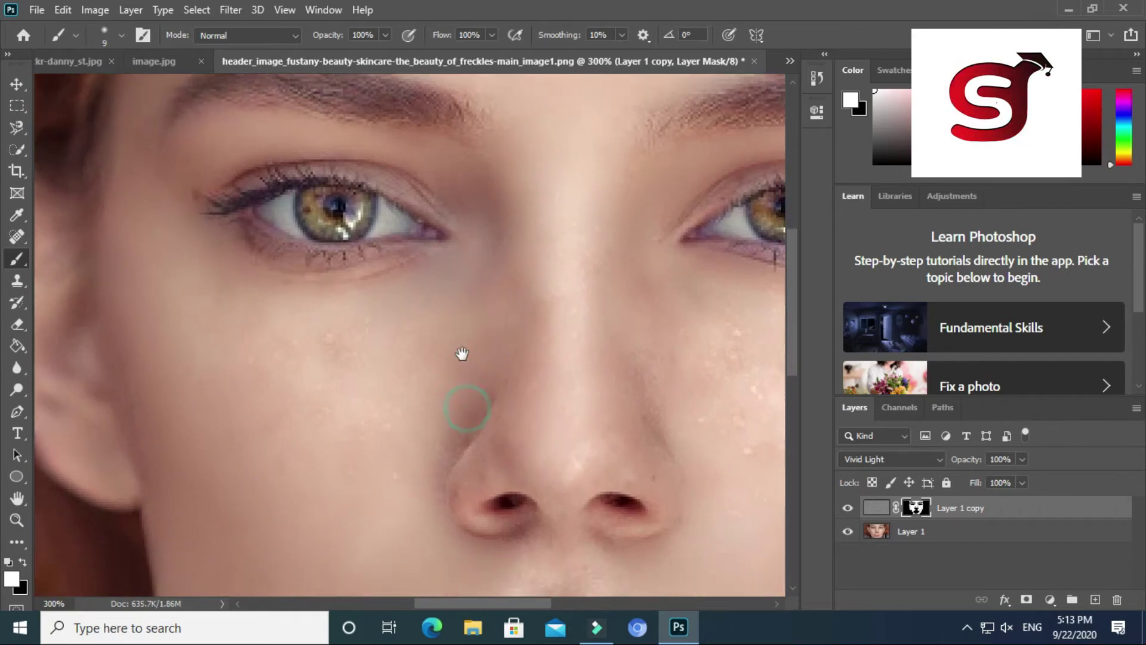
{"action": "left_click_drag", "start_coordinate": [461, 356], "coordinate": [450, 273]}
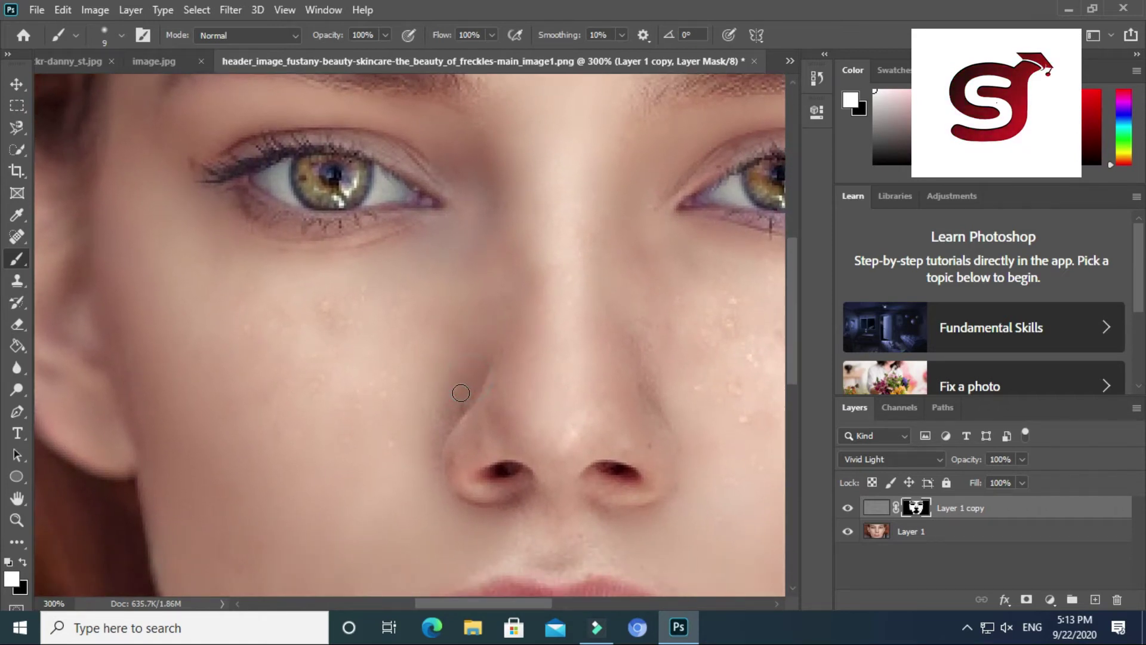
{"action": "left_click", "coordinate": [468, 379]}
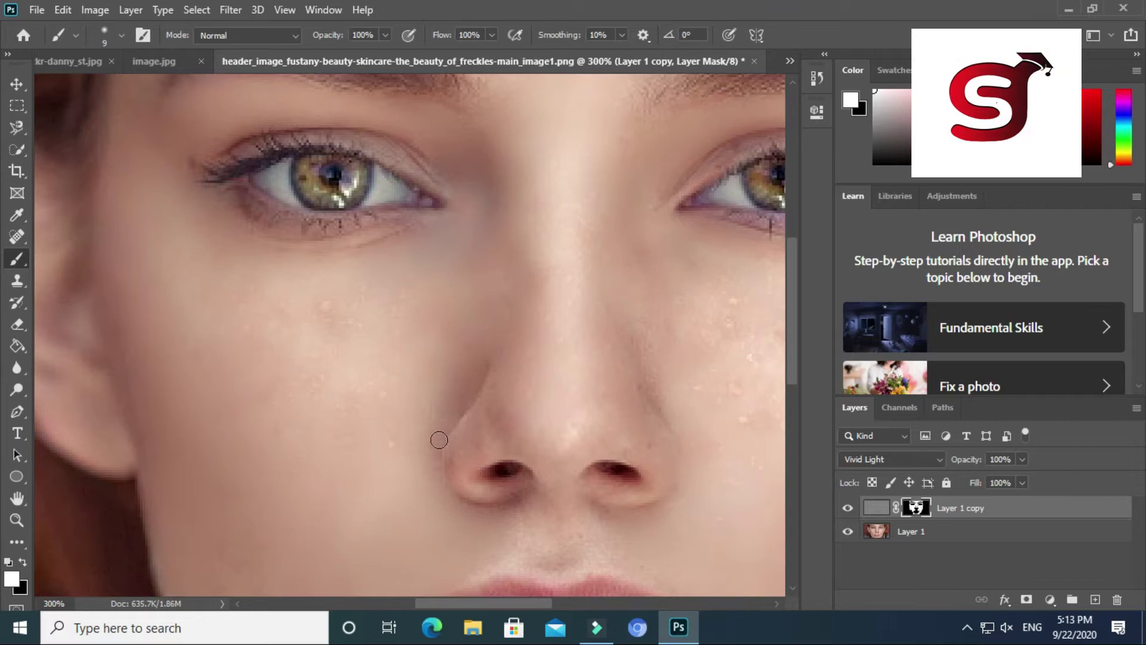
{"action": "left_click", "coordinate": [435, 418]}
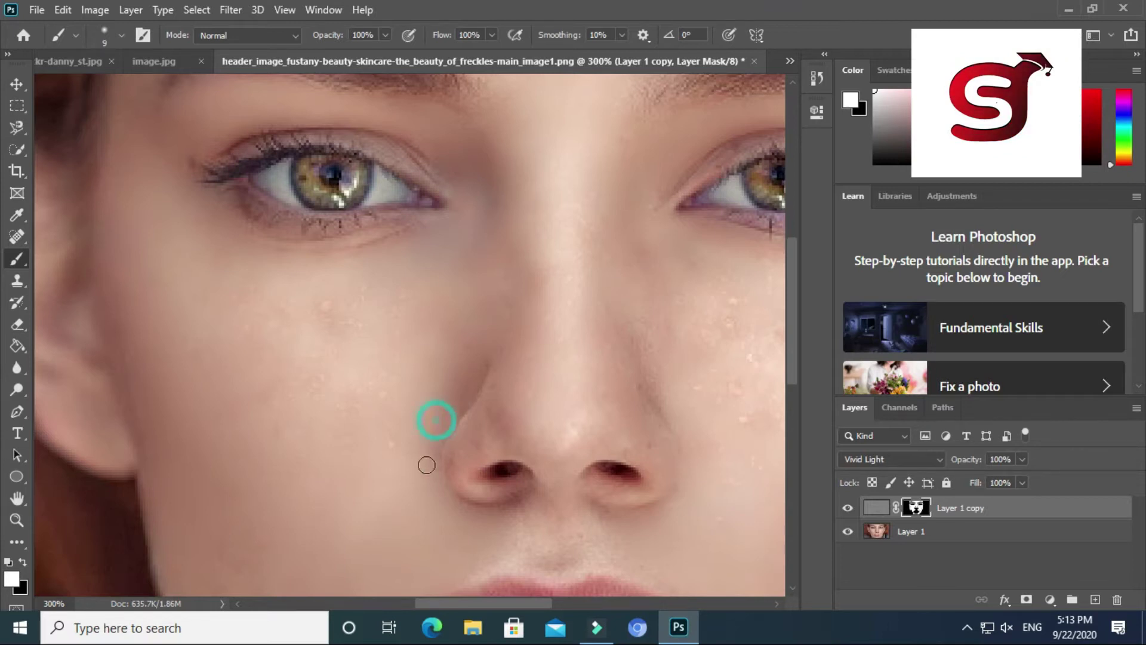
{"action": "left_click", "coordinate": [449, 378]}
{"action": "left_click", "coordinate": [423, 233]}
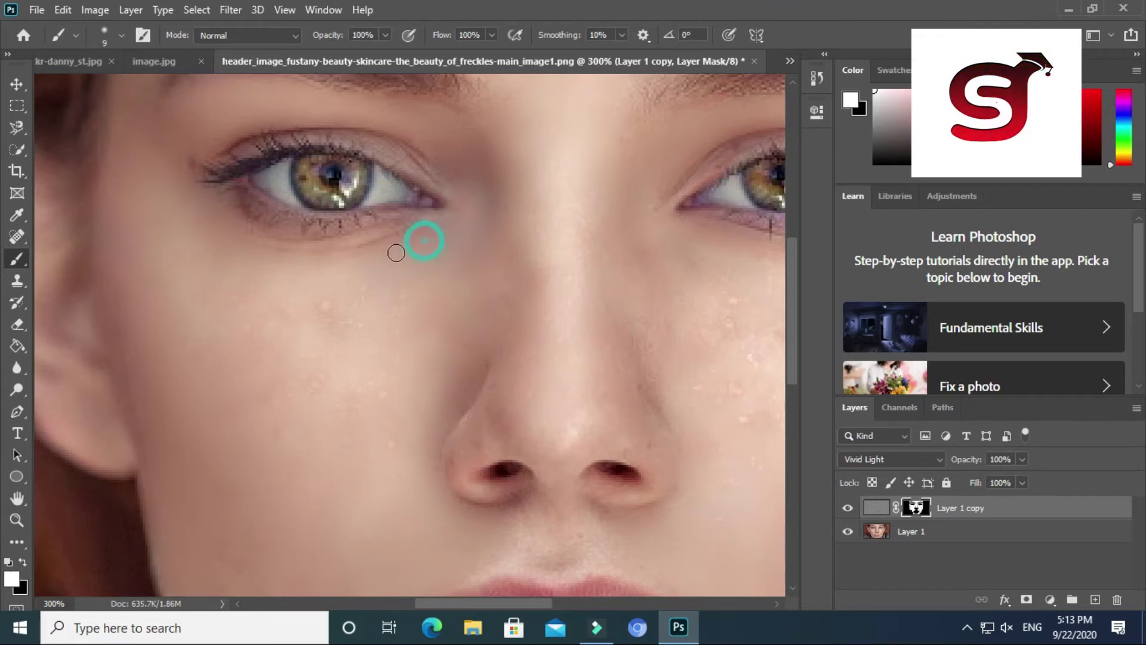
{"action": "left_click", "coordinate": [547, 194]}
{"action": "left_click", "coordinate": [541, 342]}
{"action": "left_click", "coordinate": [638, 330]}
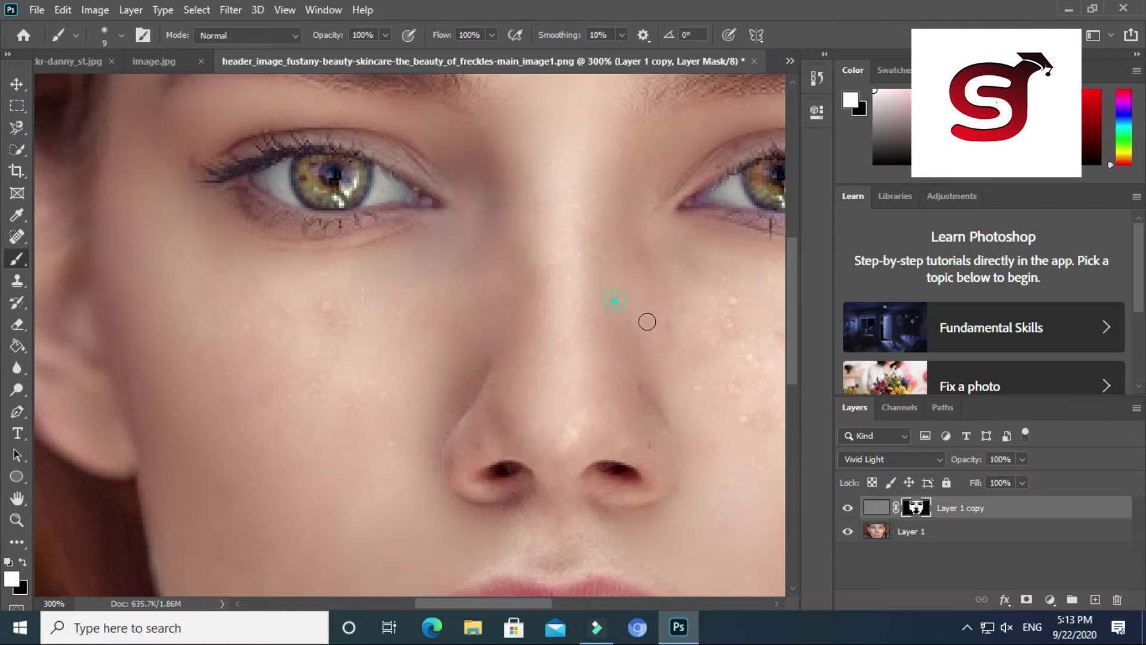
Smooth the skin beside both nostrils and above the upper lip.
{"action": "left_click", "coordinate": [647, 424]}
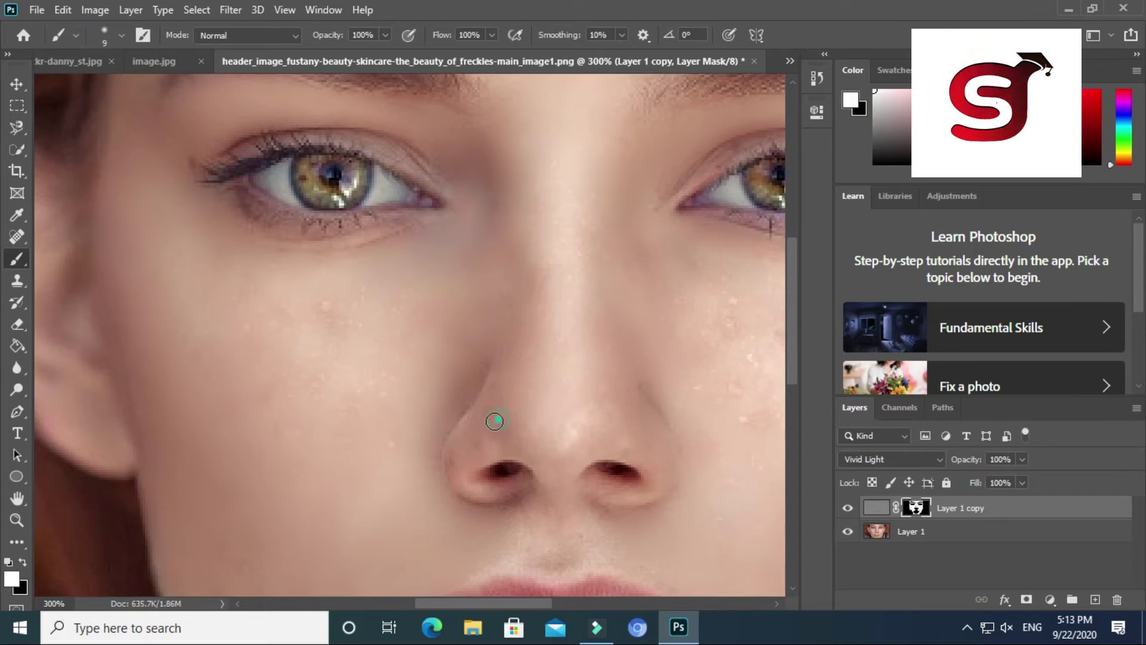
{"action": "left_click", "coordinate": [590, 424]}
{"action": "left_click", "coordinate": [611, 440]}
{"action": "left_click", "coordinate": [470, 483]}
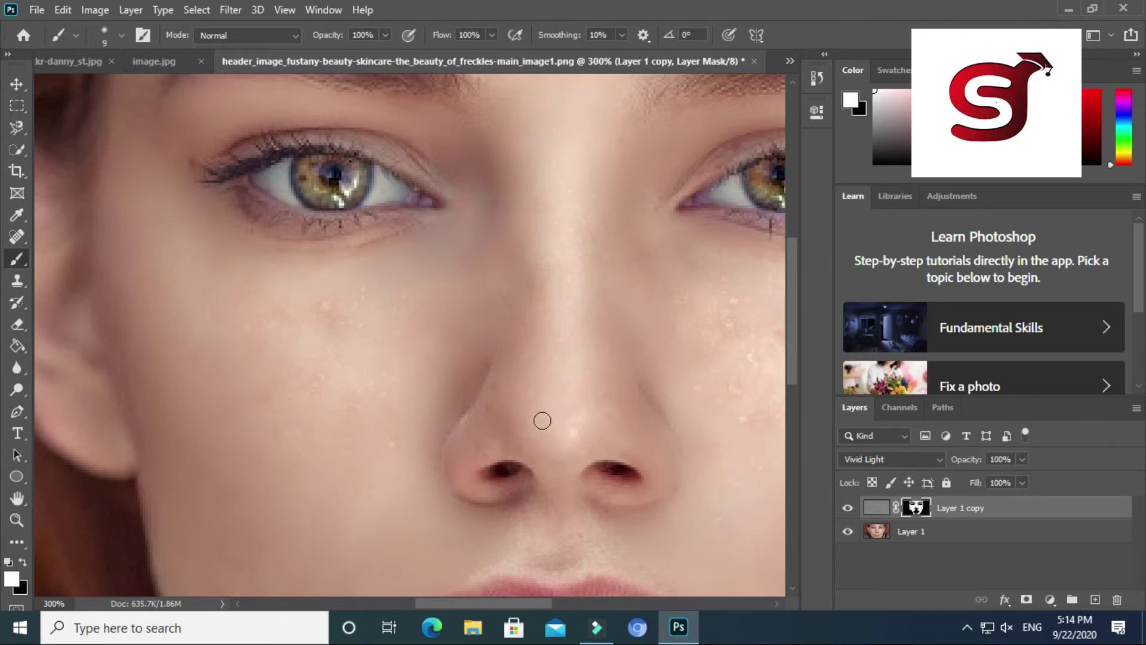
{"action": "left_click", "coordinate": [554, 538]}
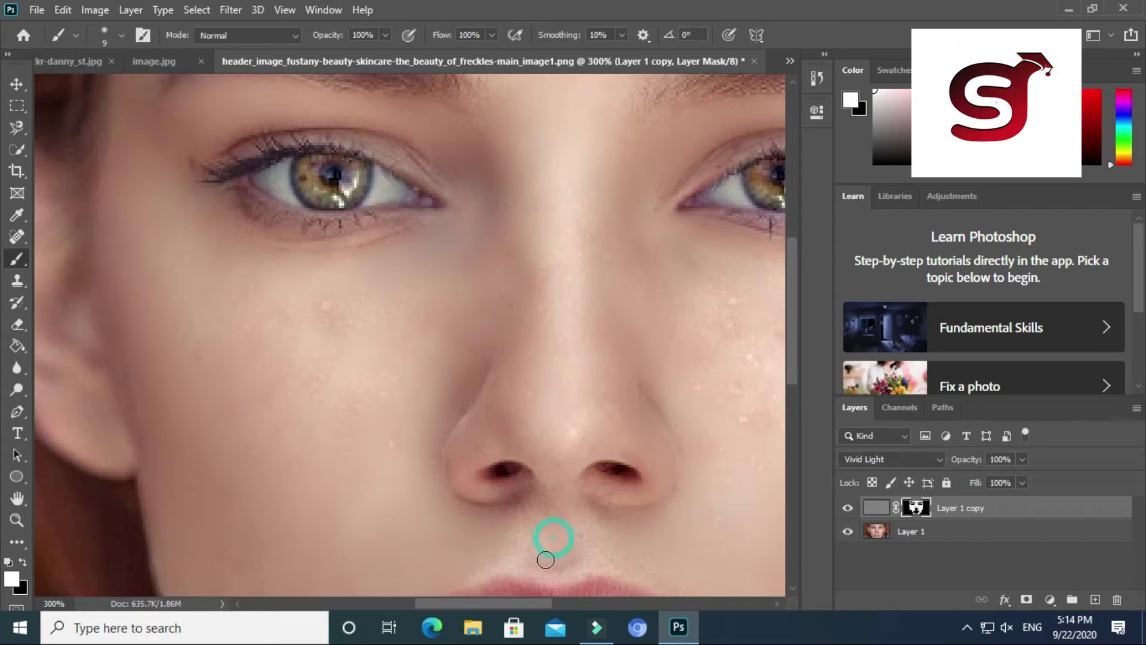
{"action": "left_click", "coordinate": [602, 528]}
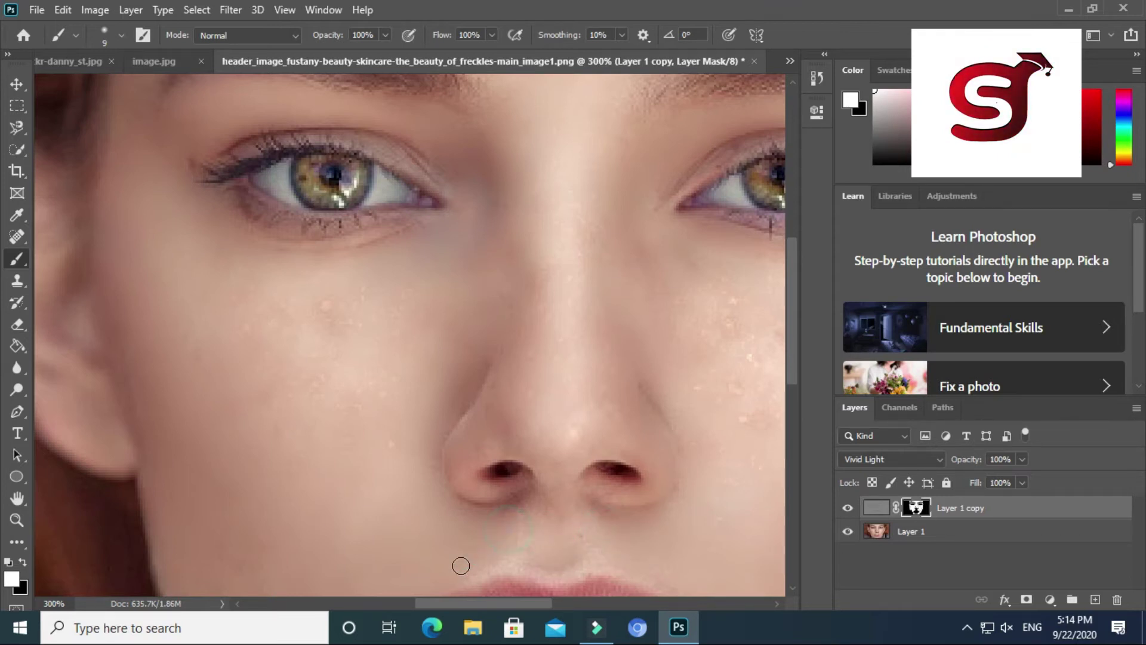
{"action": "key", "text": "ctrl+minus"}
{"action": "key", "text": "ctrl+minus"}
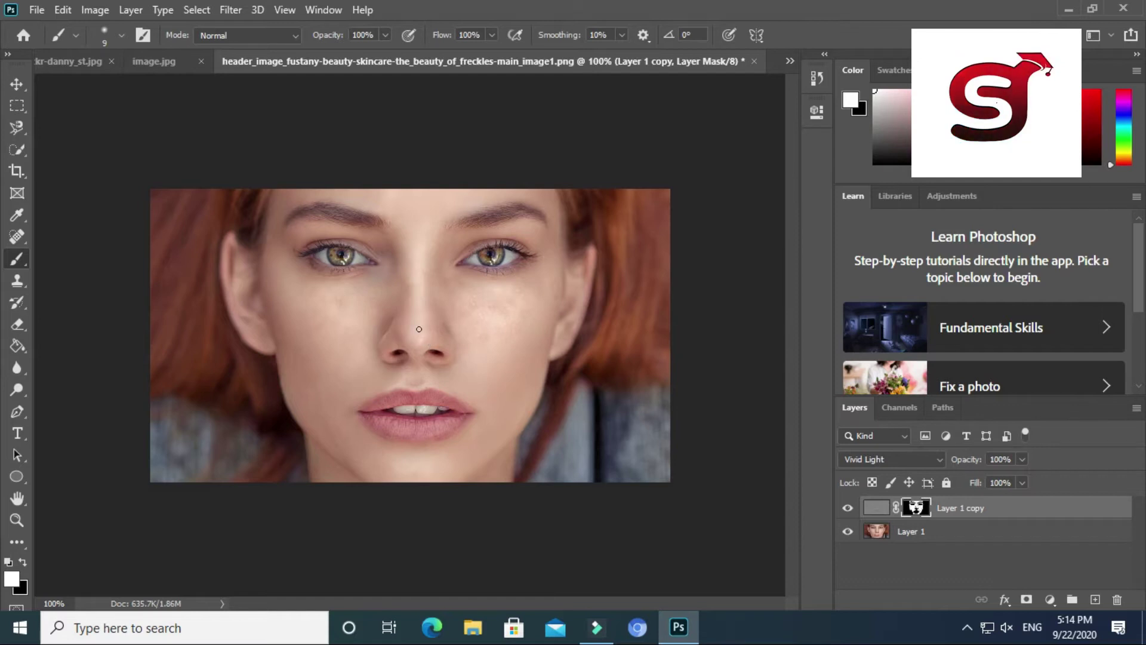
Apply a 0.1-pixel Gaussian Blur to Layer 1 copy after previewing a 3.3-pixel radius.
{"action": "key", "text": "ctrl+plus"}
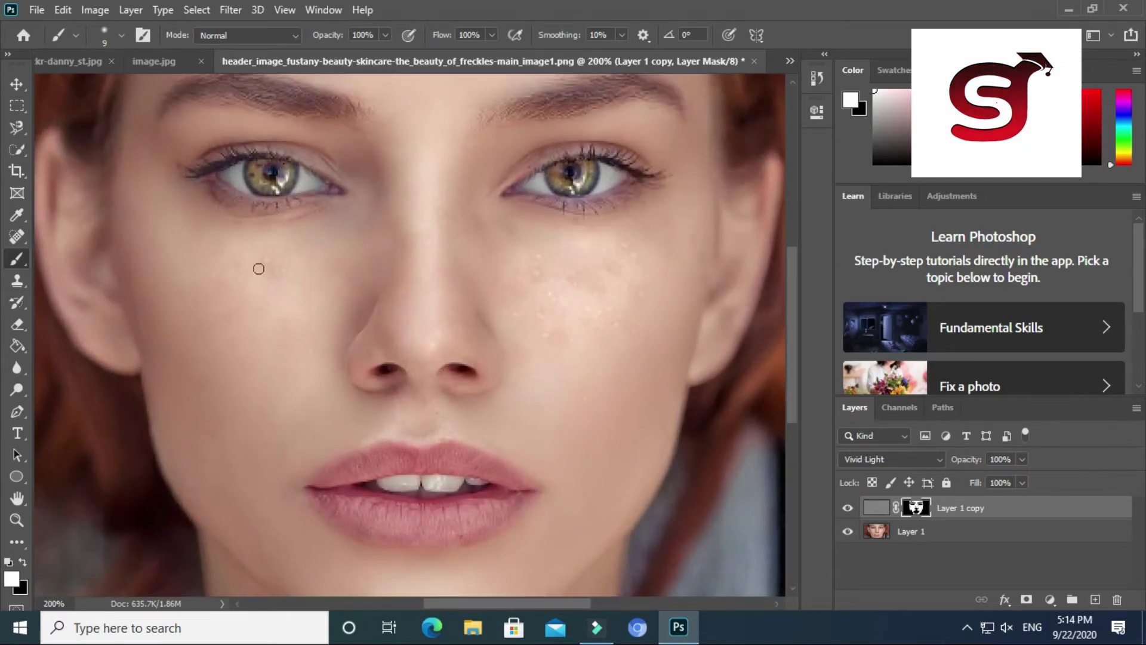
{"action": "left_click", "coordinate": [18, 84]}
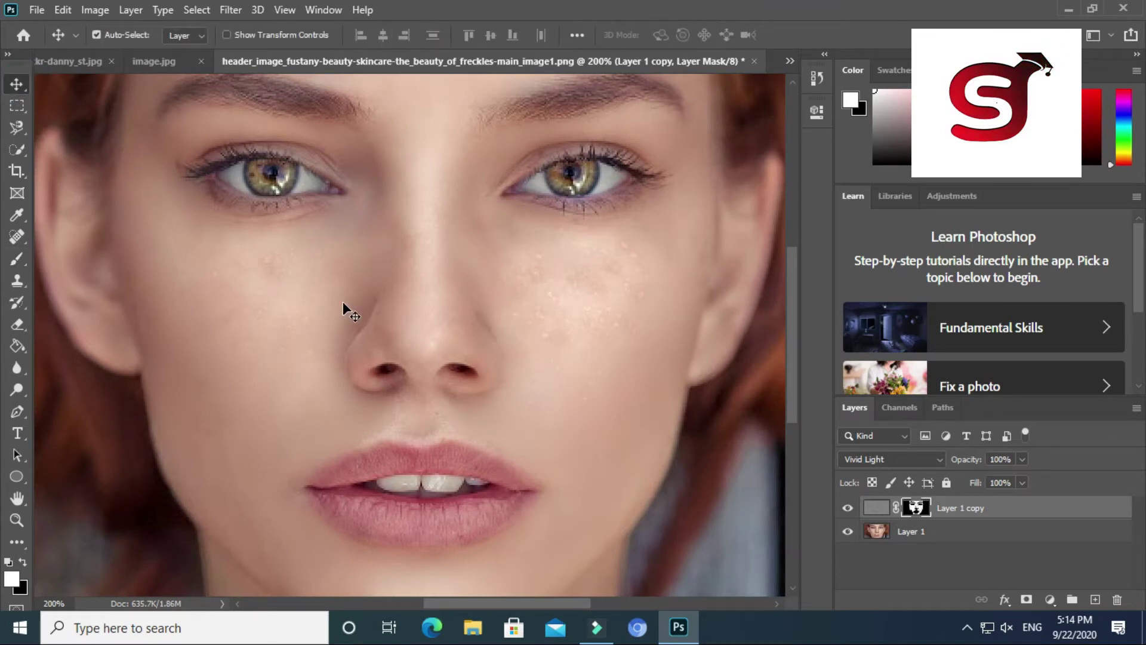
{"action": "left_click", "coordinate": [230, 10]}
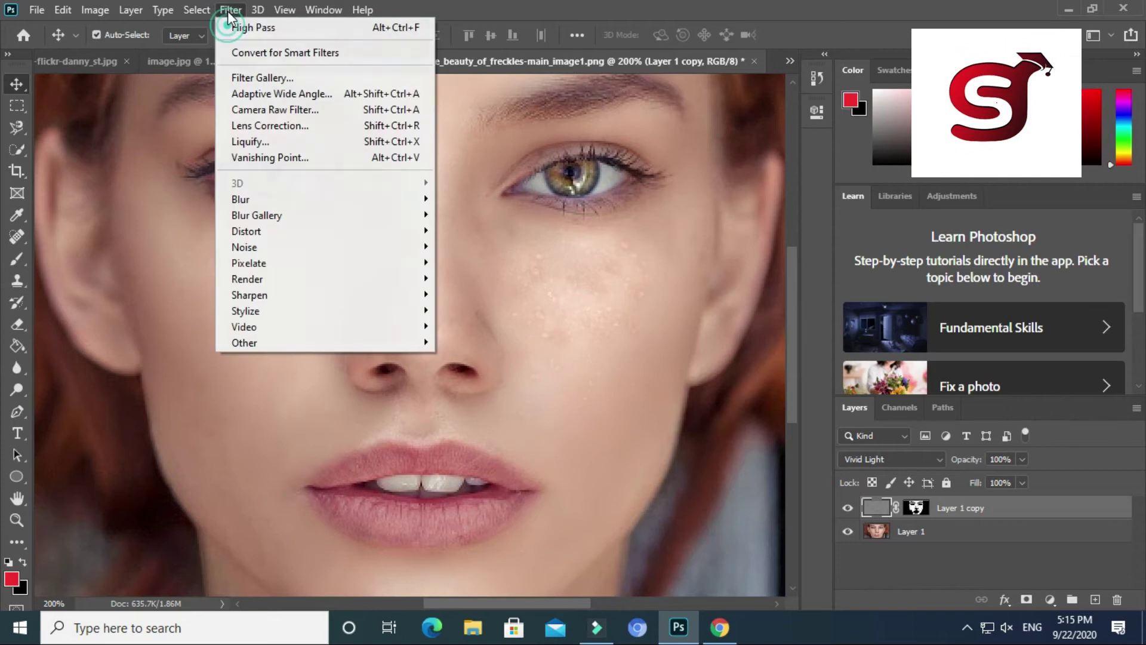
{"action": "mouse_move", "coordinate": [240, 199]}
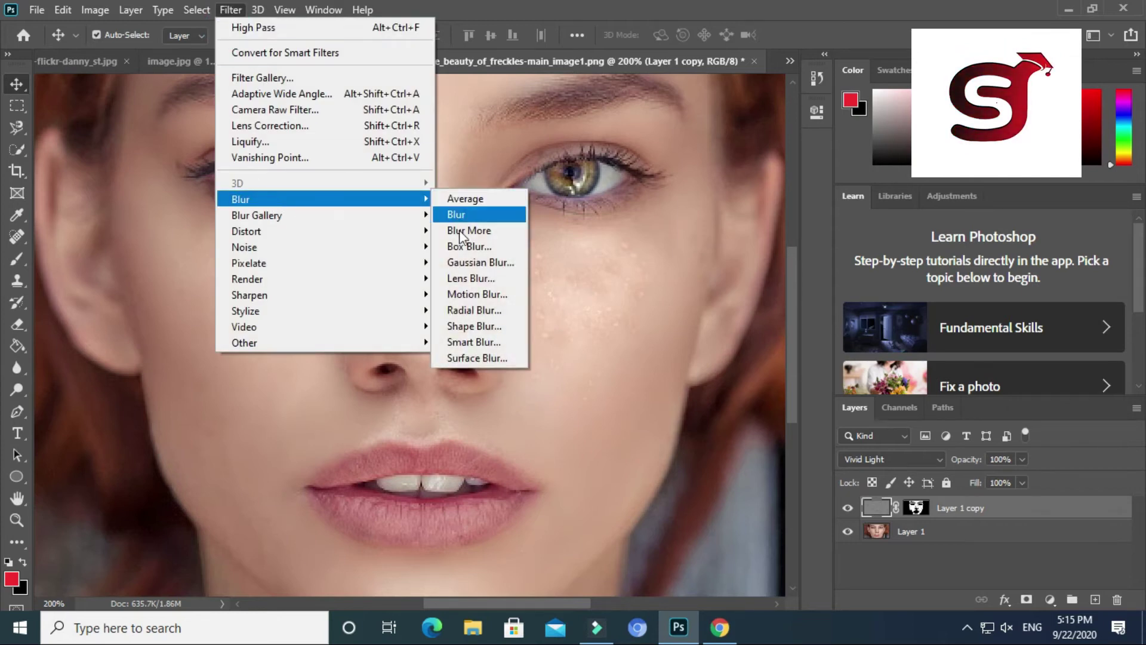
{"action": "left_click", "coordinate": [468, 261]}
{"action": "left_click", "coordinate": [675, 336]}
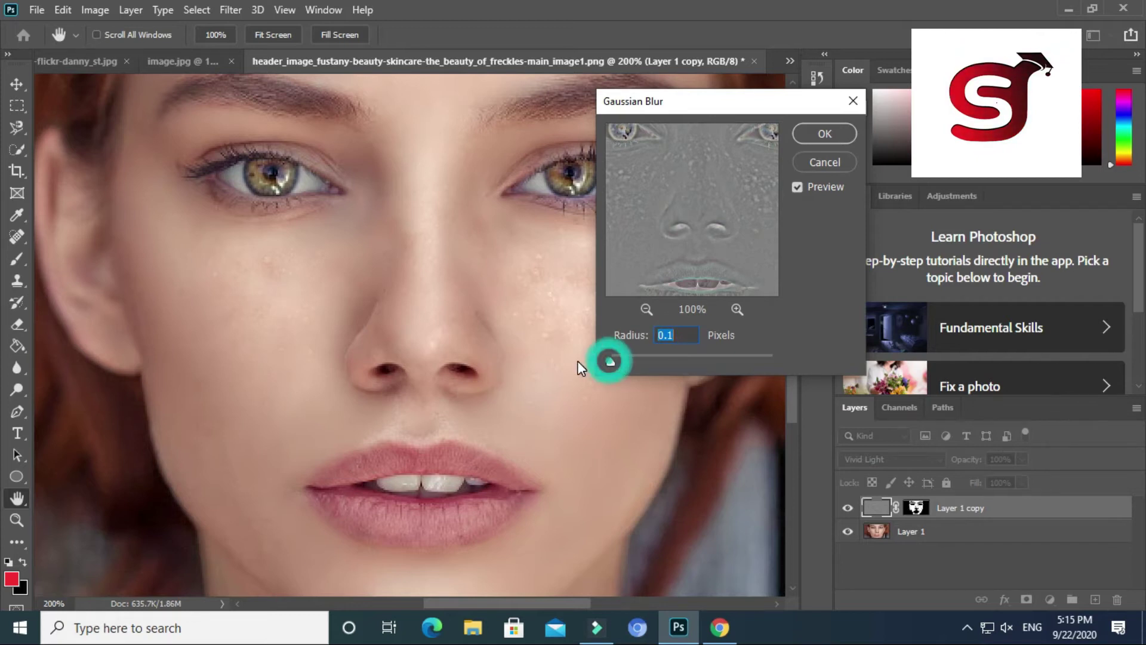
{"action": "left_click_drag", "start_coordinate": [610, 362], "coordinate": [640, 364]}
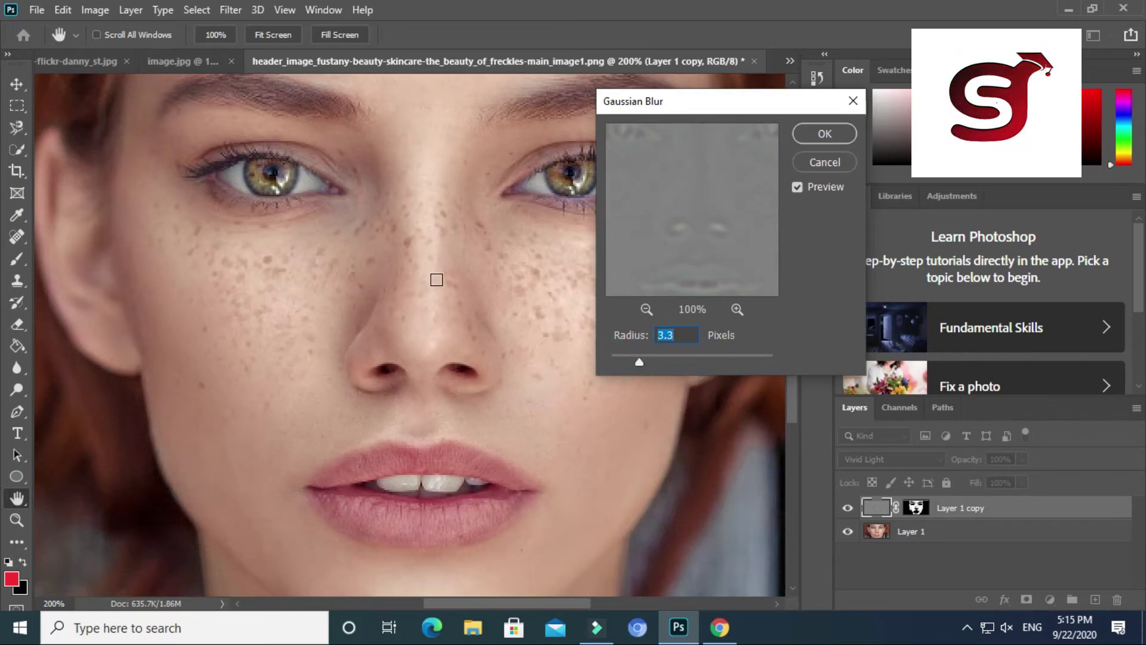
{"action": "left_click_drag", "start_coordinate": [641, 363], "coordinate": [599, 369]}
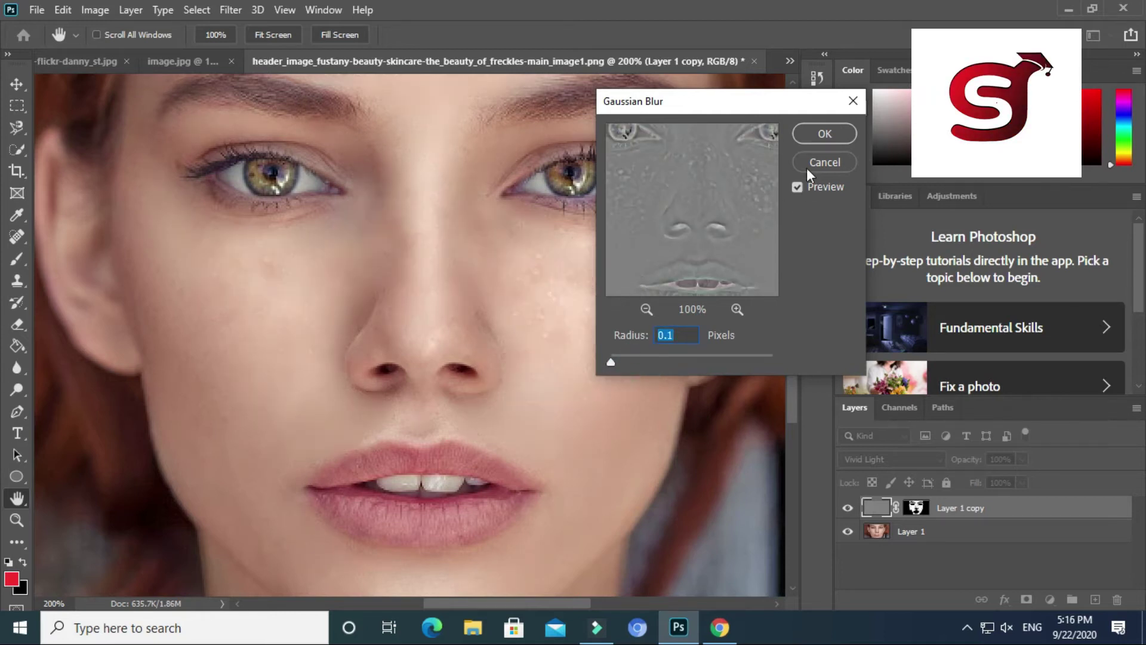
{"action": "left_click", "coordinate": [828, 133]}
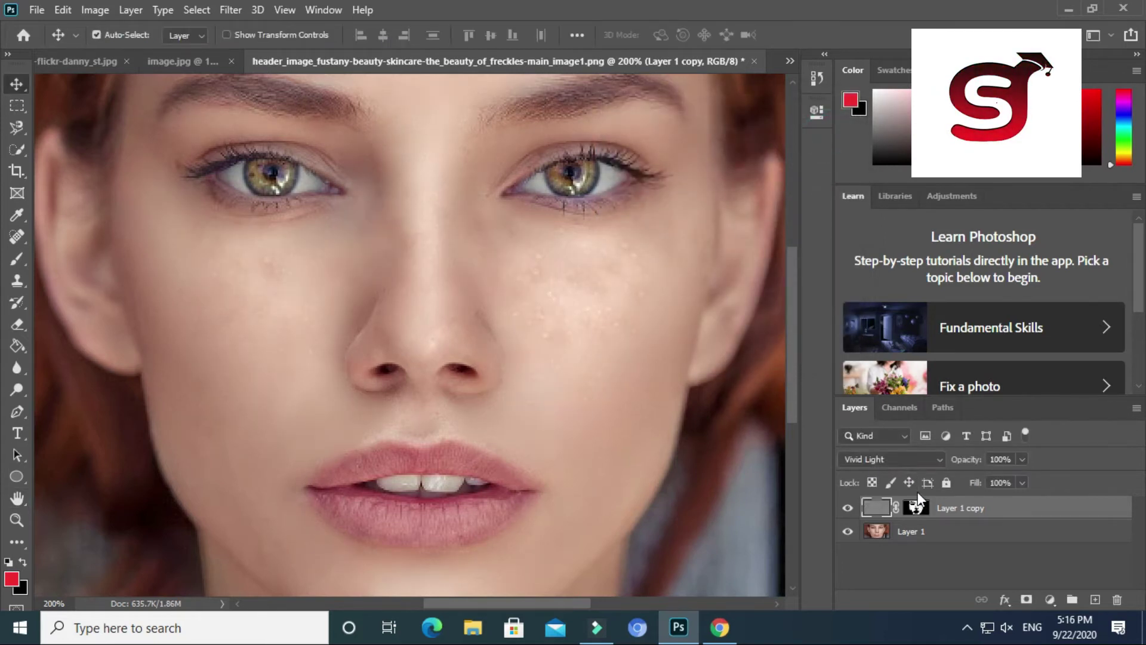
Merge Layer 1 into Layer 1 copy, then duplicate the result as Layer 1 copy 2.
{"action": "left_click", "coordinate": [943, 532], "text": "shift"}
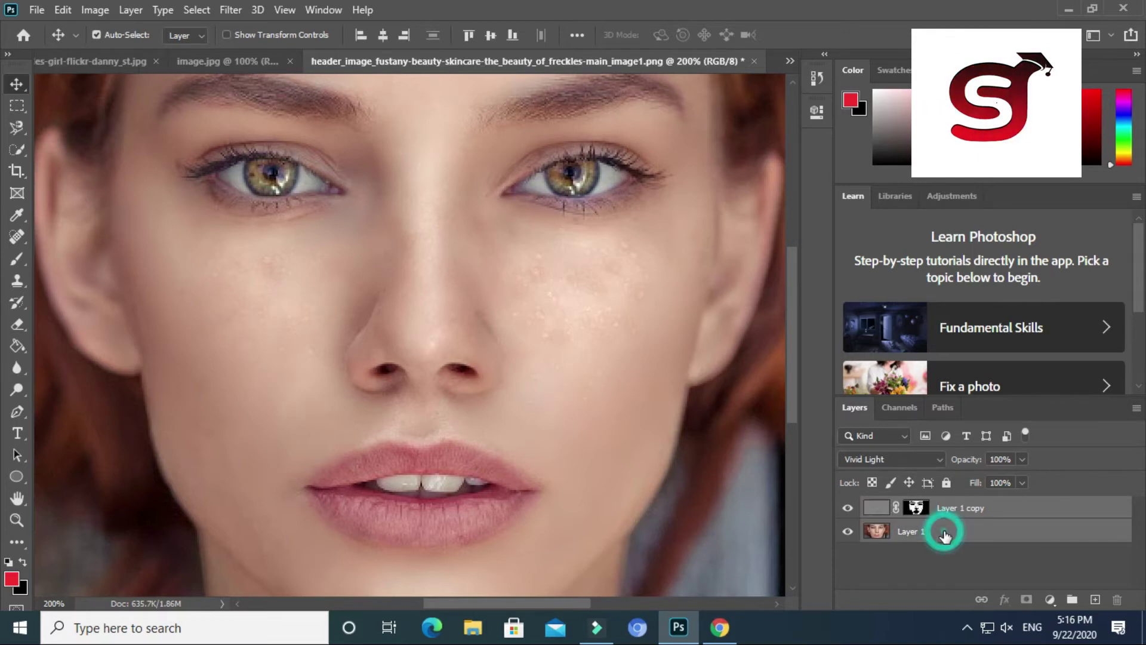
{"action": "right_click", "coordinate": [944, 534]}
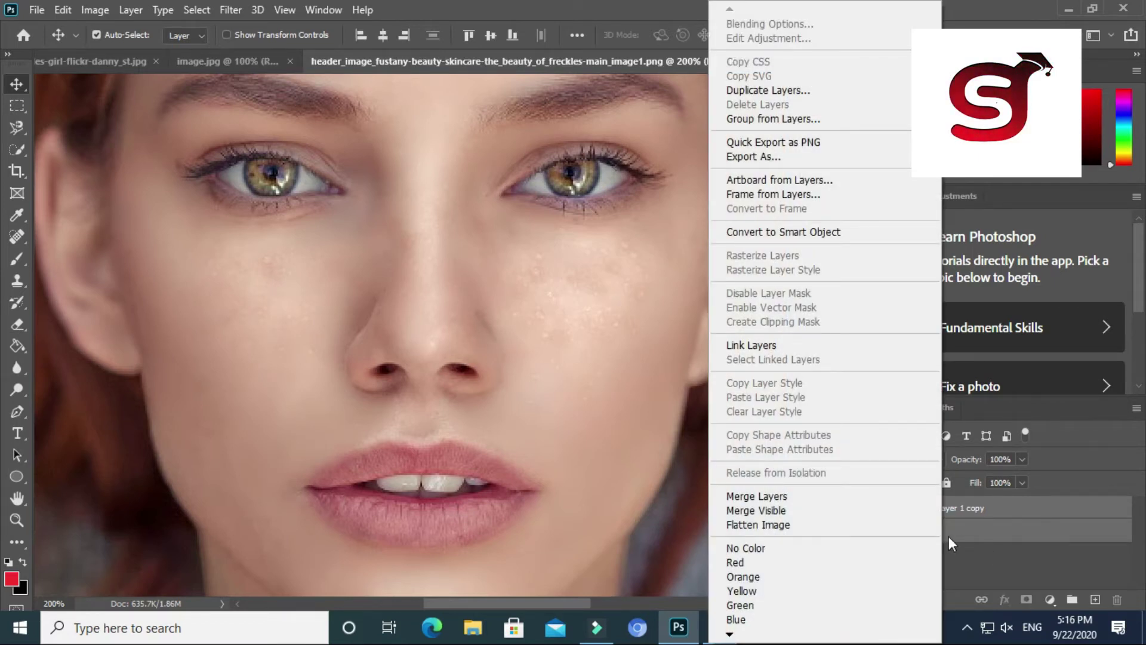
{"action": "left_click", "coordinate": [873, 495]}
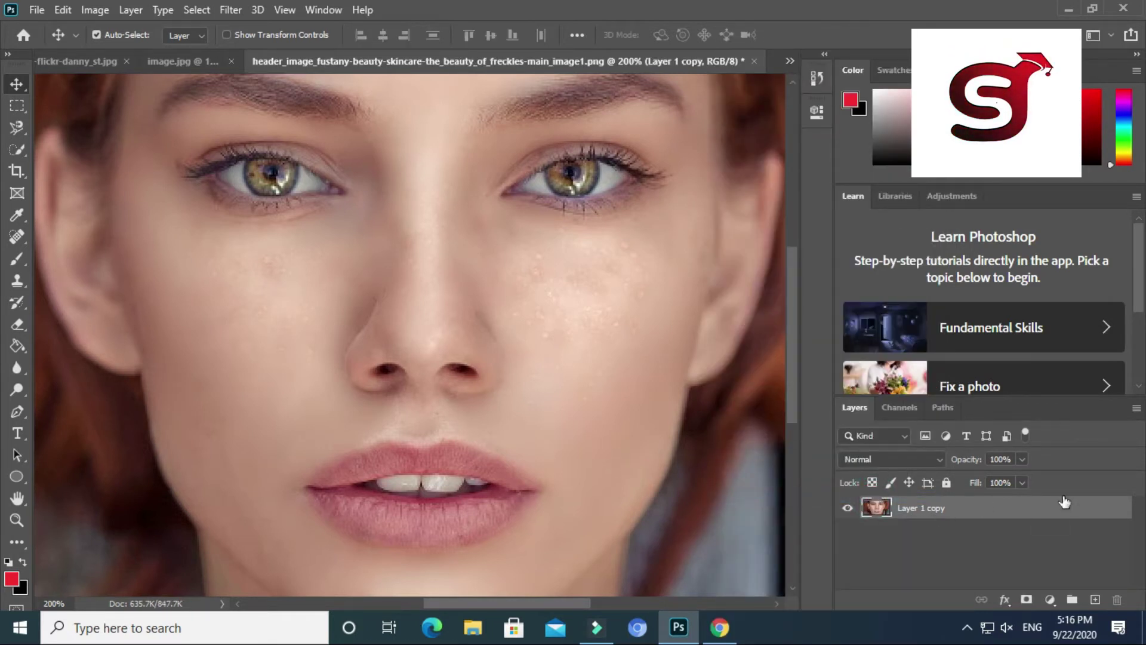
{"action": "left_click_drag", "start_coordinate": [1073, 511], "coordinate": [1099, 603]}
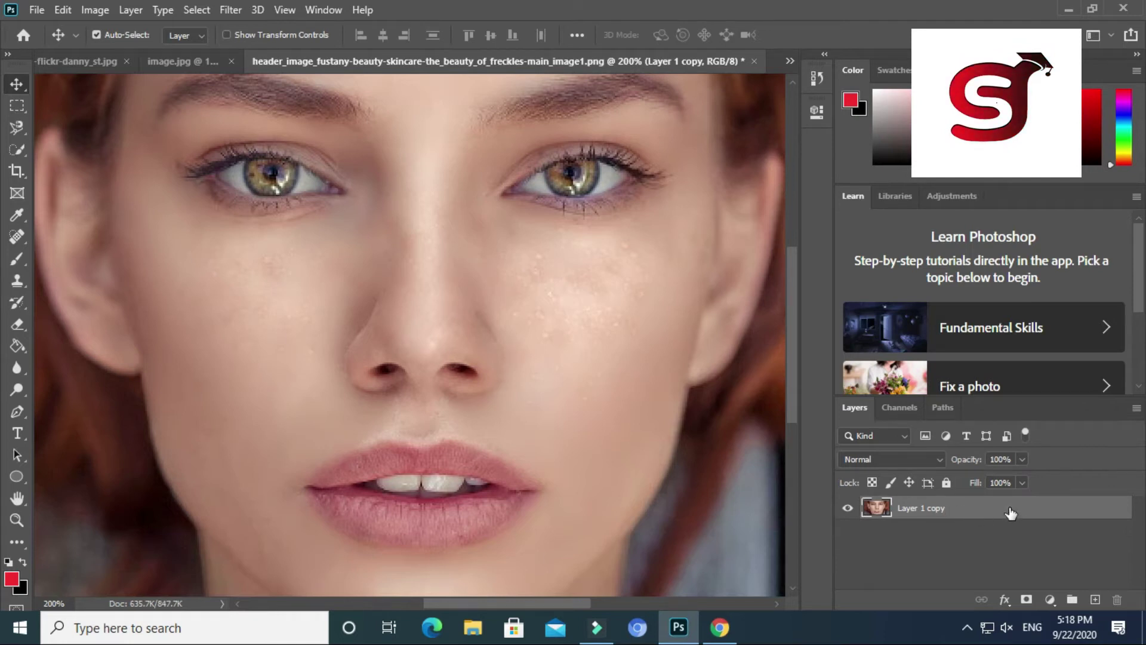
{"action": "left_click_drag", "start_coordinate": [1011, 513], "coordinate": [1096, 599]}
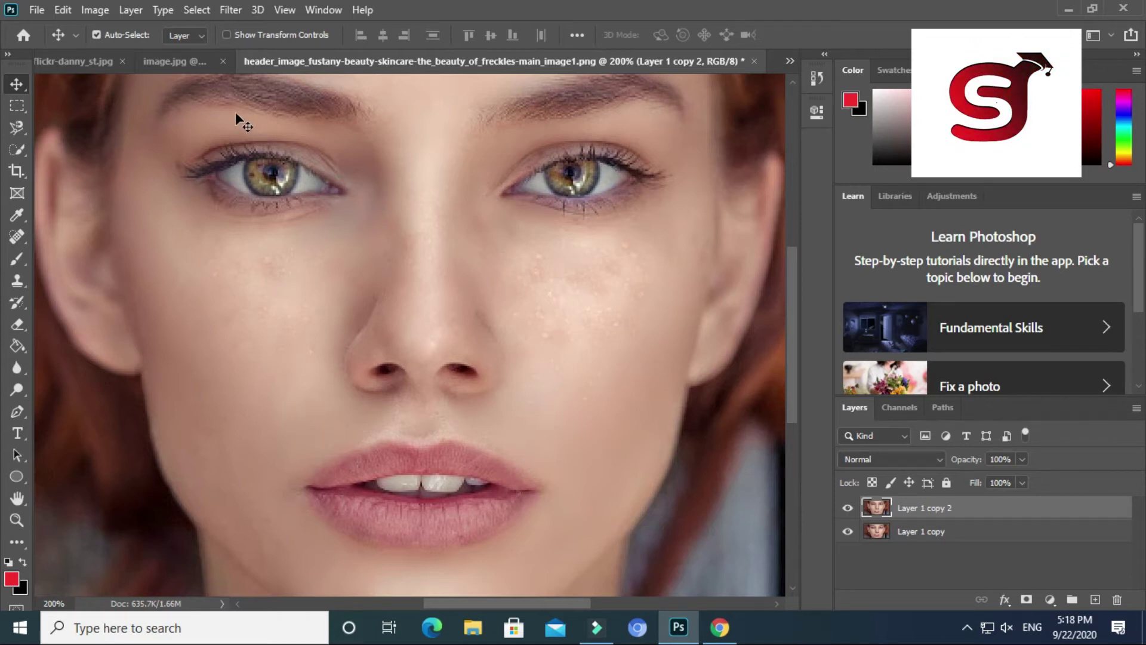
Invert Layer 1 copy 2 and set its blend mode to Vivid Light.
{"action": "left_click", "coordinate": [96, 10]}
{"action": "mouse_move", "coordinate": [121, 52]}
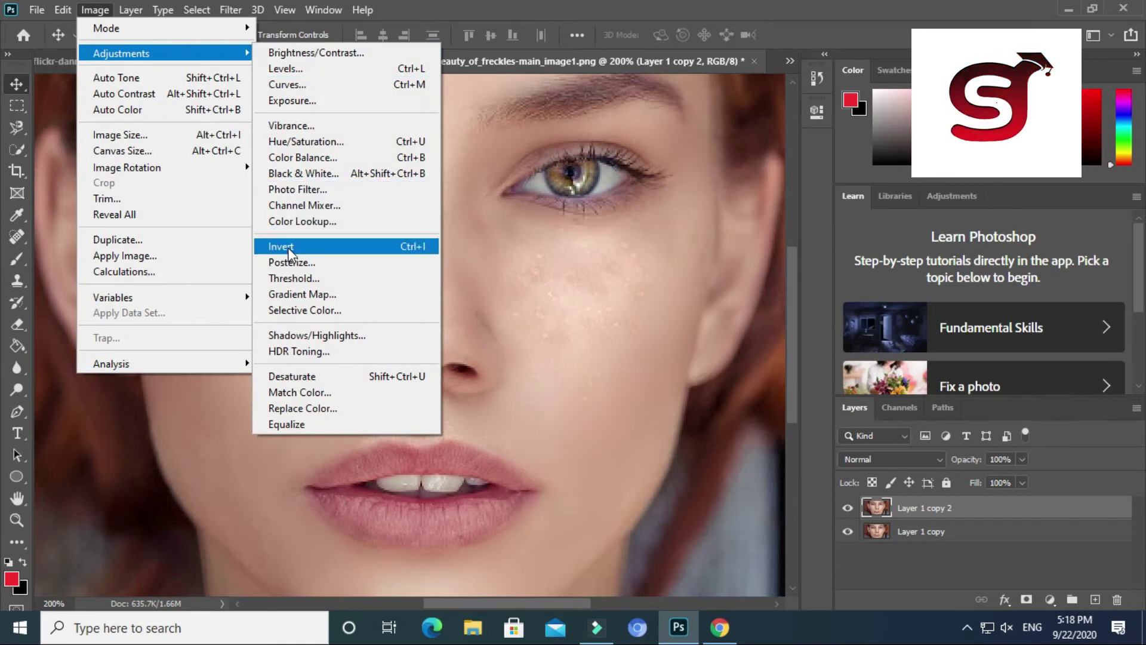
{"action": "left_click", "coordinate": [288, 246]}
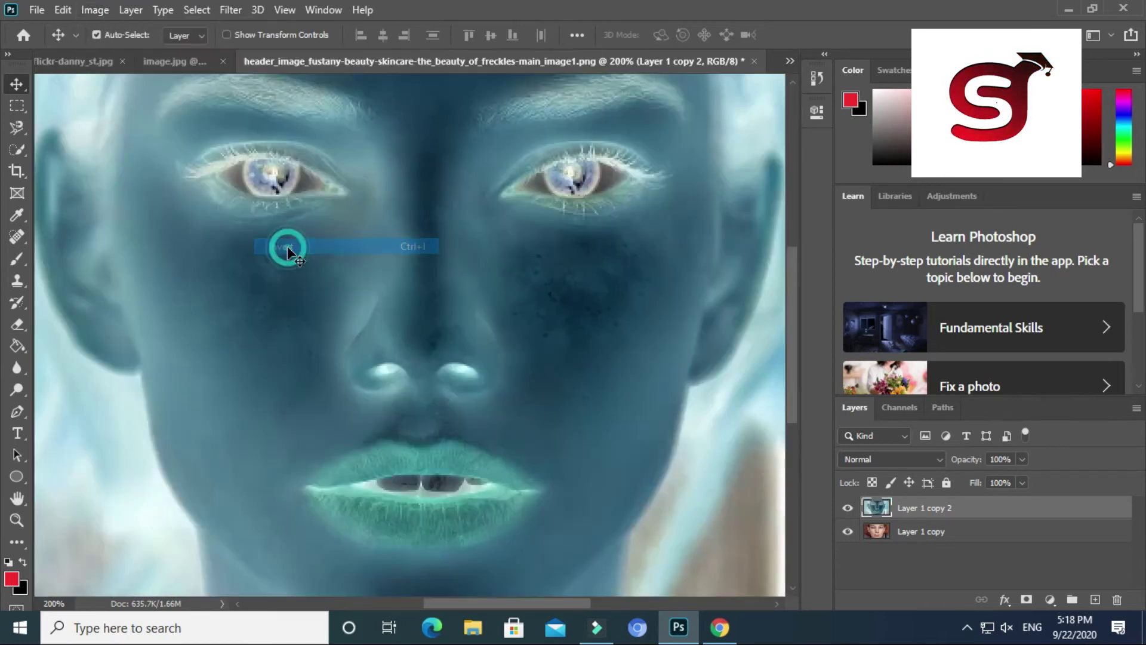
{"action": "left_click", "coordinate": [889, 459]}
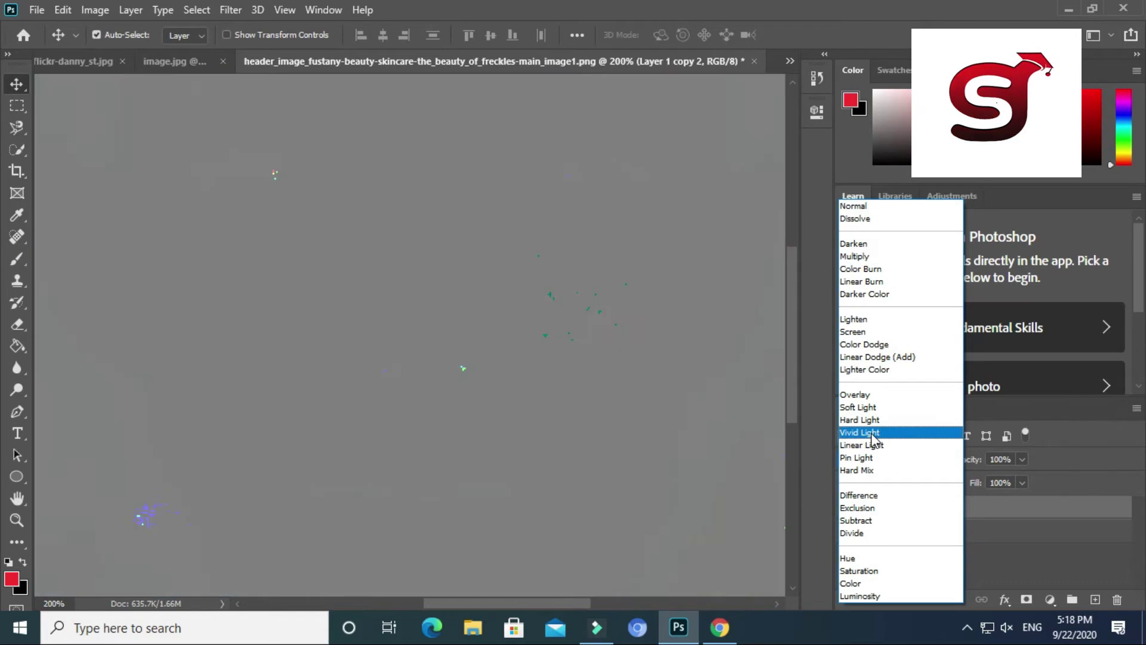
{"action": "left_click", "coordinate": [861, 433]}
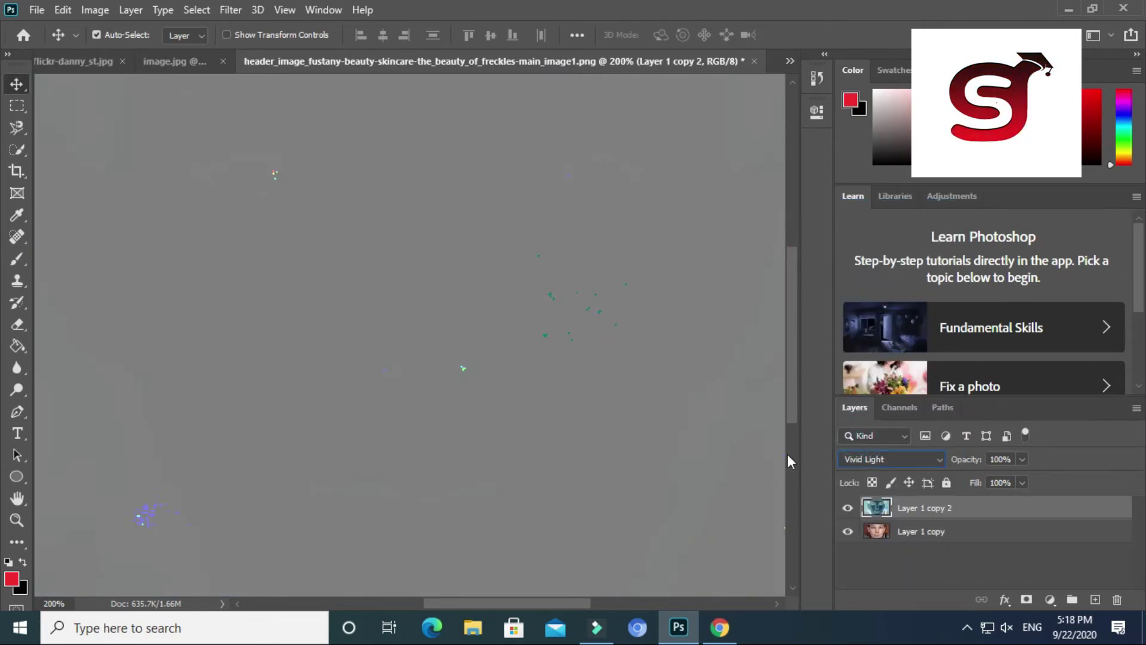
{"action": "left_click", "coordinate": [230, 10]}
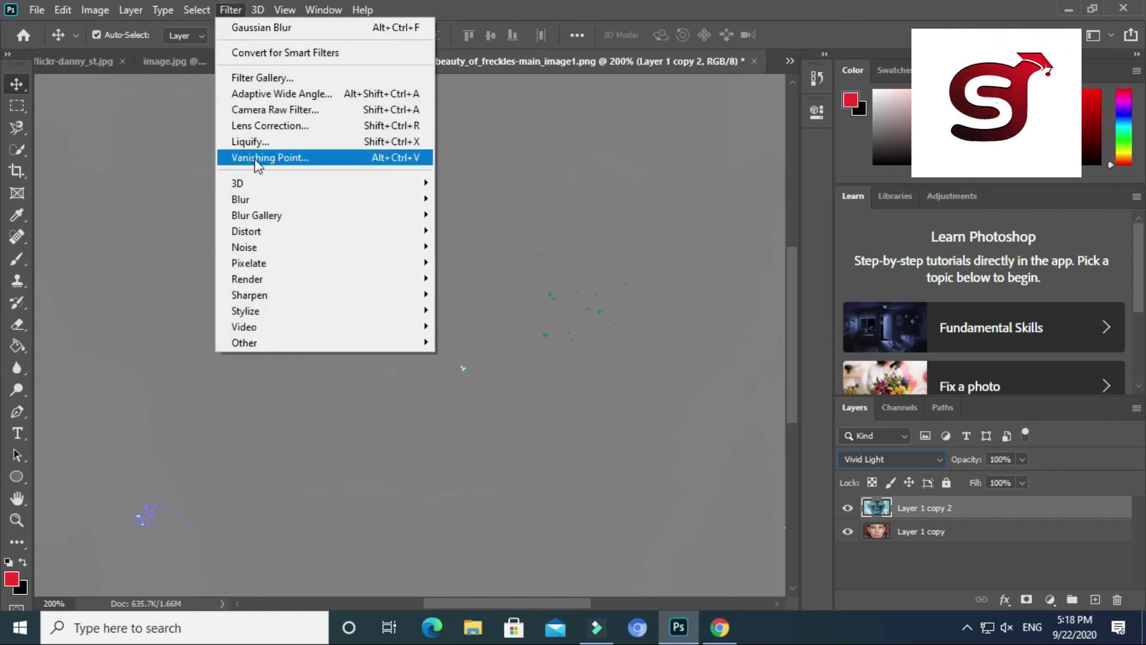
{"action": "mouse_move", "coordinate": [269, 342]}
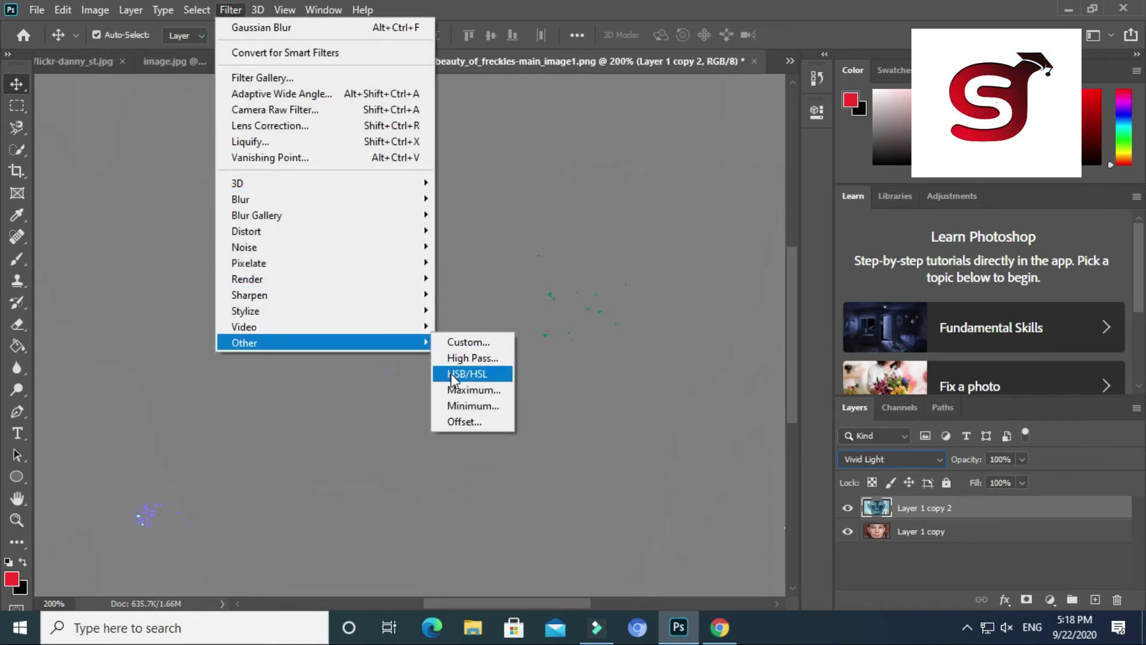
Apply a High Pass filter of about 3.8–3.9 pixels to Layer 1 copy 2.
{"action": "left_click", "coordinate": [459, 359]}
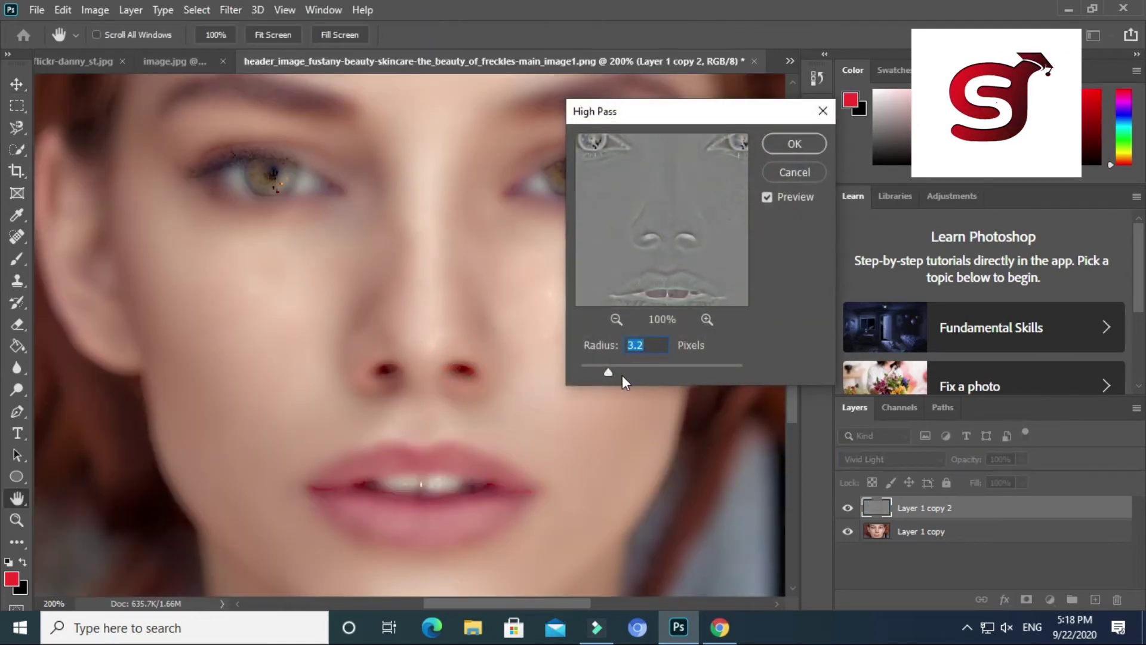
{"action": "mouse_move", "coordinate": [610, 369]}
{"action": "left_mouse_down"}
{"action": "mouse_move", "coordinate": [644, 375]}
{"action": "mouse_move", "coordinate": [601, 378]}
{"action": "mouse_move", "coordinate": [612, 372]}
{"action": "left_mouse_up"}
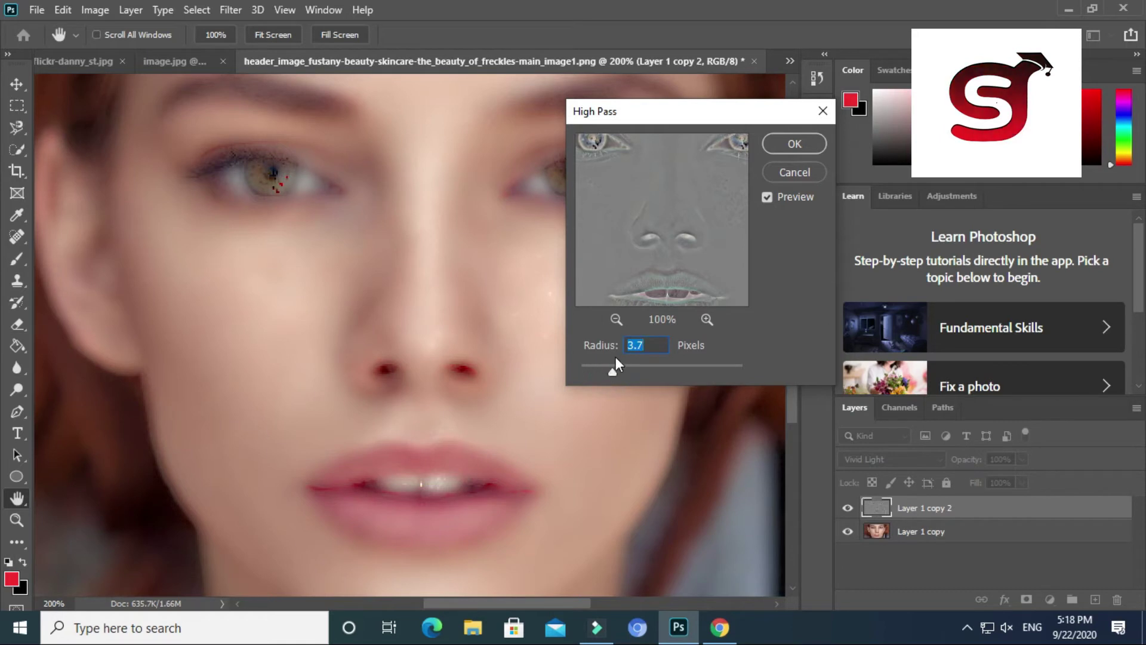
{"action": "left_click_drag", "start_coordinate": [610, 373], "coordinate": [614, 371]}
{"action": "left_click", "coordinate": [782, 144]}
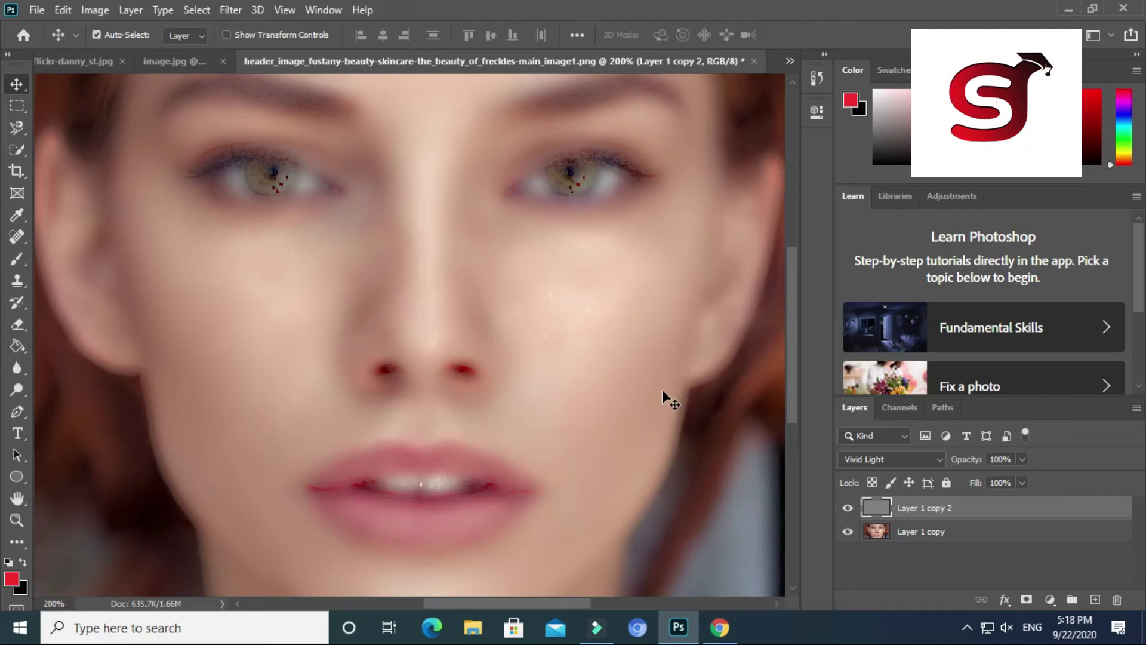
{"action": "left_click", "coordinate": [229, 10]}
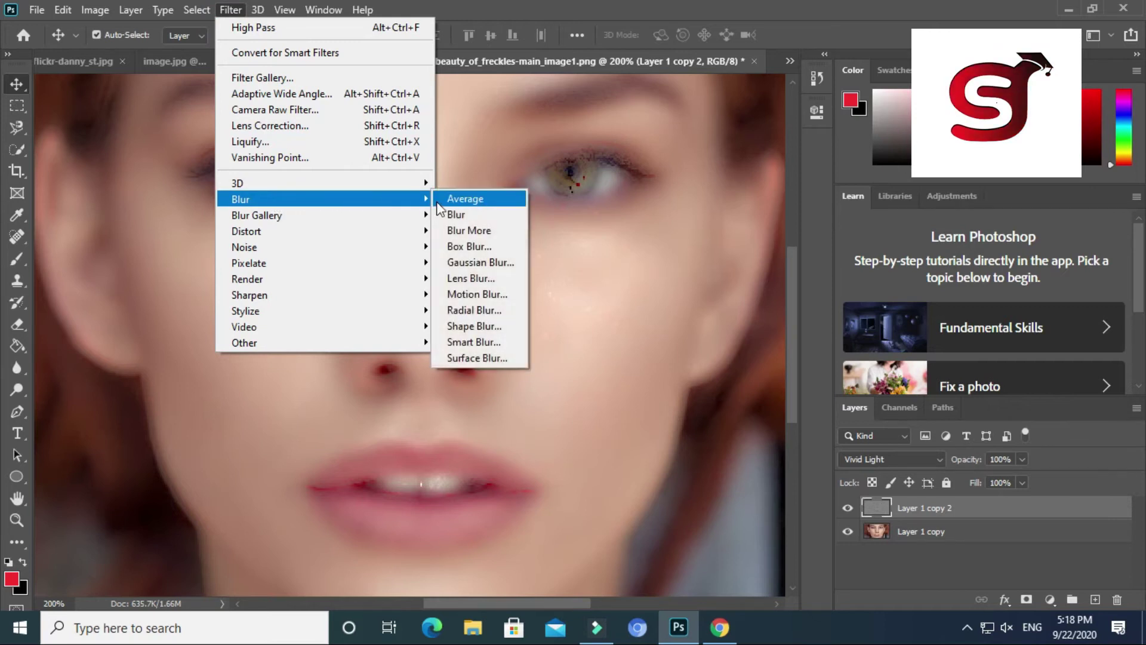
Give Layer 1 copy 2 a 0.1-pixel Gaussian Blur, hide it, and make Layer 1 copy active.
{"action": "left_click", "coordinate": [470, 264]}
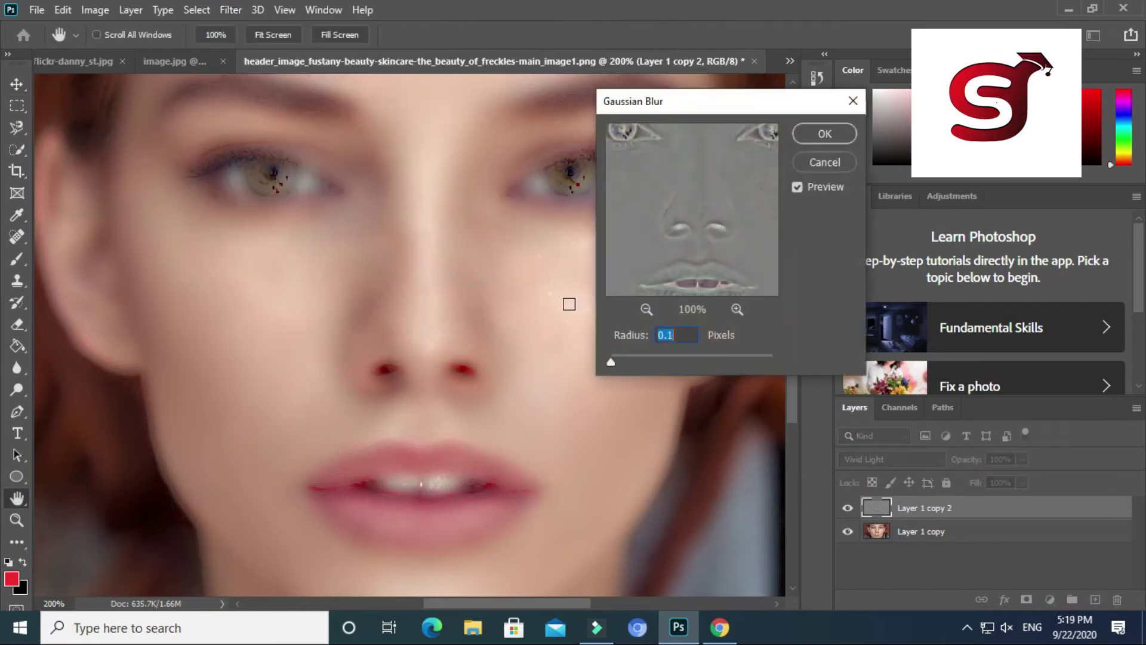
{"action": "left_click", "coordinate": [612, 360]}
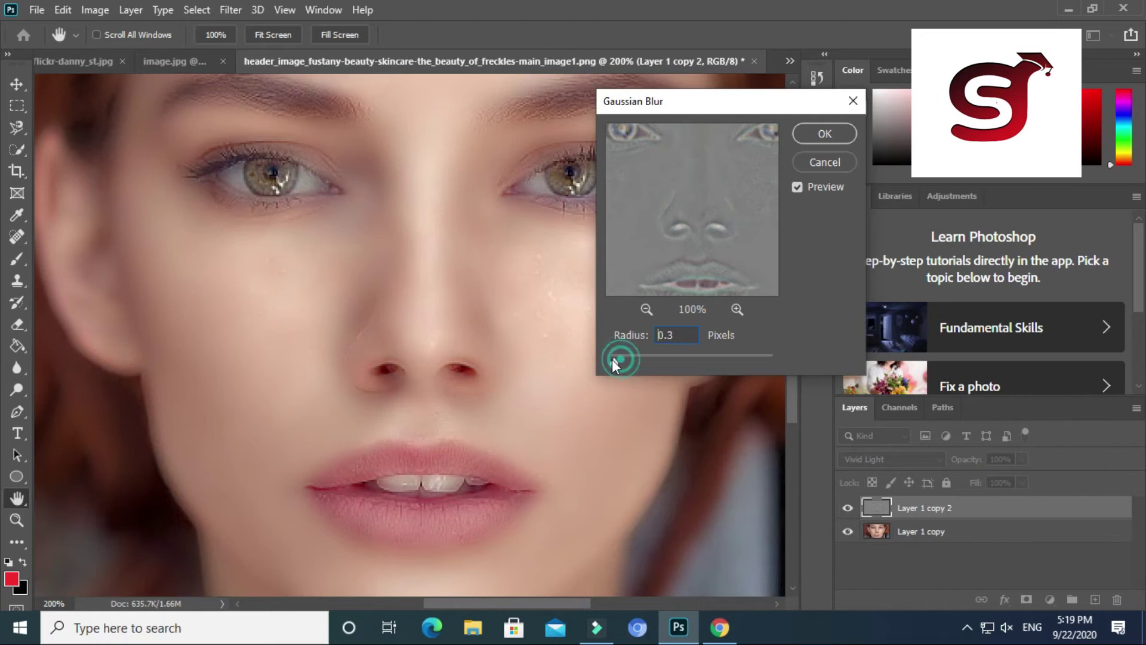
{"action": "left_click", "coordinate": [835, 143]}
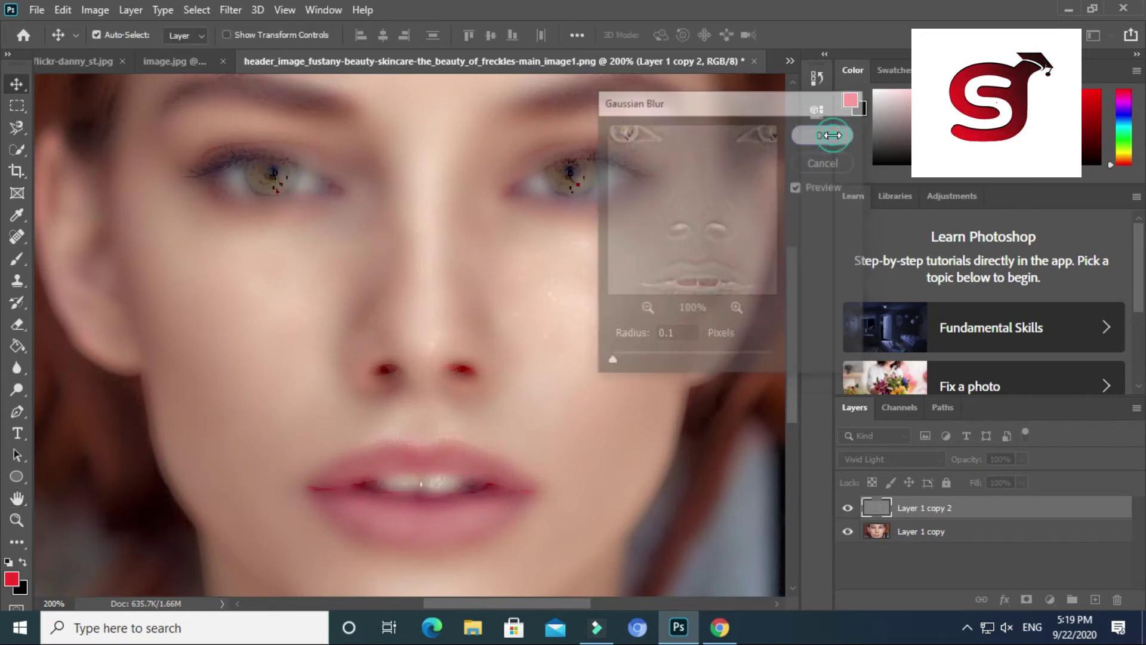
{"action": "left_click", "coordinate": [848, 508]}
{"action": "left_click", "coordinate": [877, 534]}
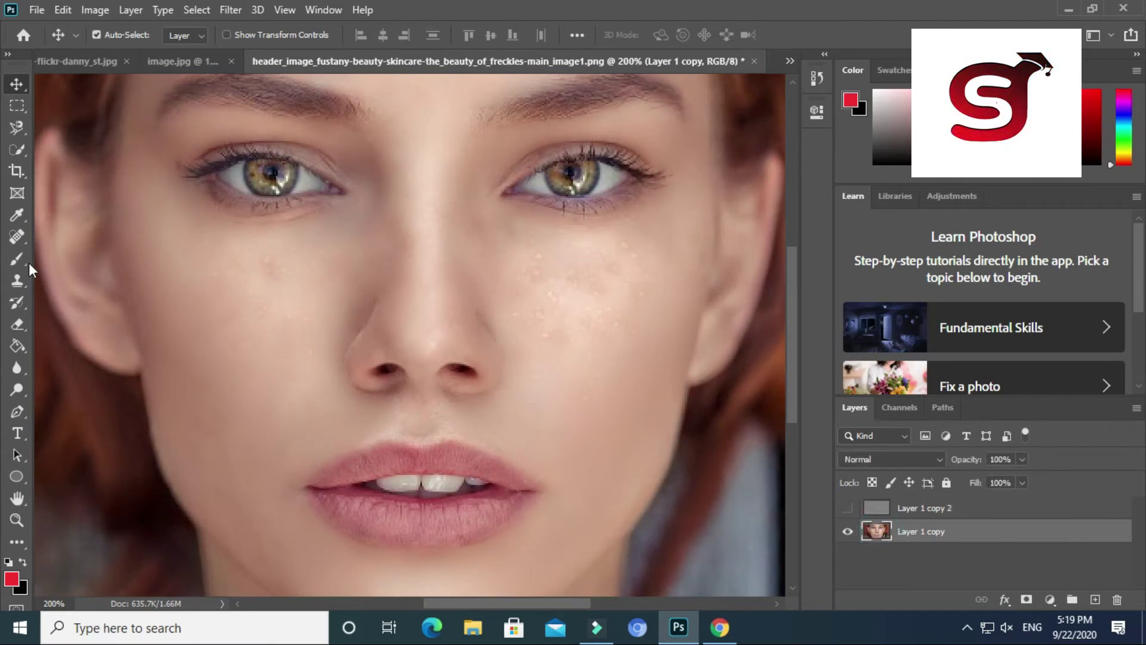
Select the Spot Healing Brush and zoom to 300% on the freckled cheek.
{"action": "left_click", "coordinate": [17, 236]}
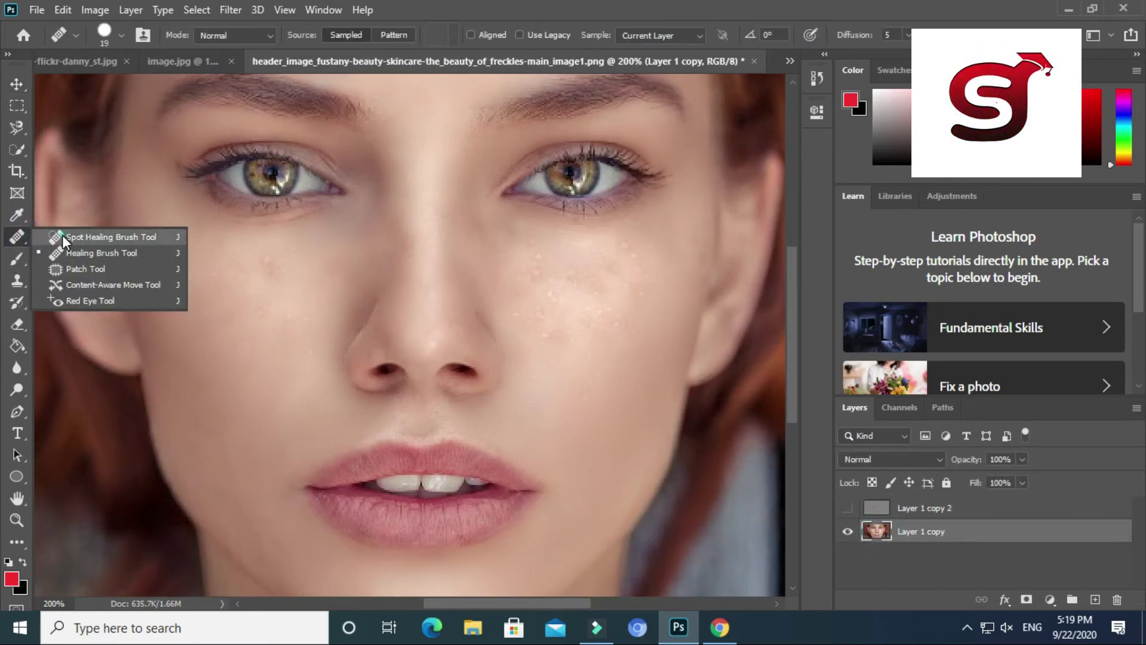
{"action": "left_click", "coordinate": [62, 237]}
{"action": "left_click", "coordinate": [552, 307]}
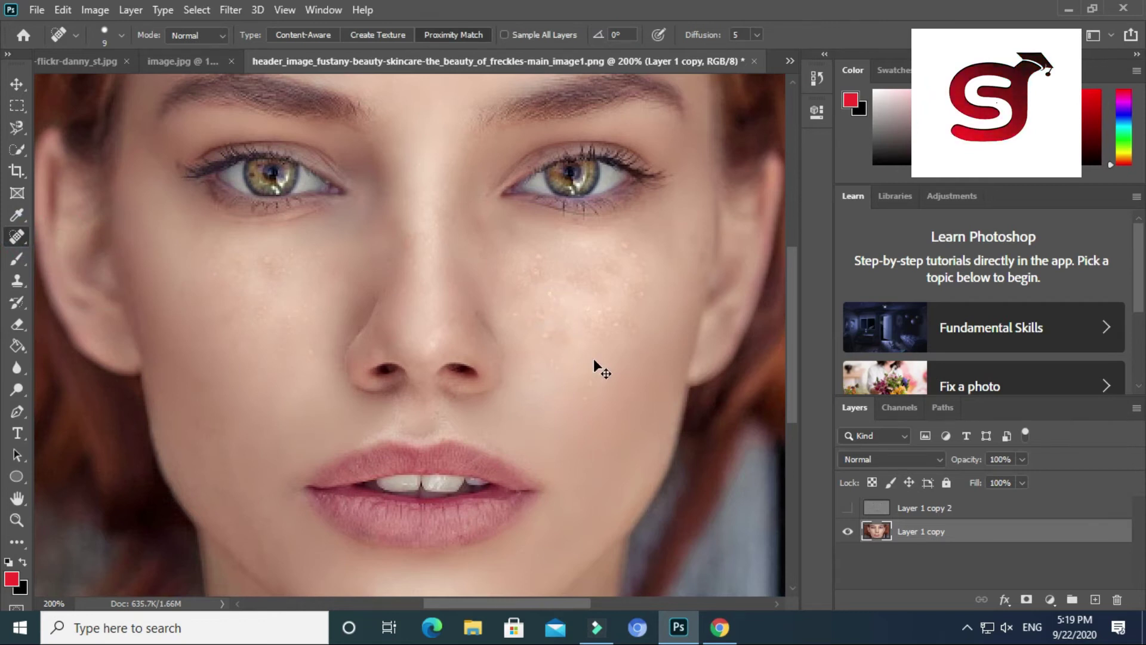
{"action": "key", "text": "ctrl+plus"}
{"action": "left_click_drag", "start_coordinate": [609, 343], "coordinate": [550, 390]}
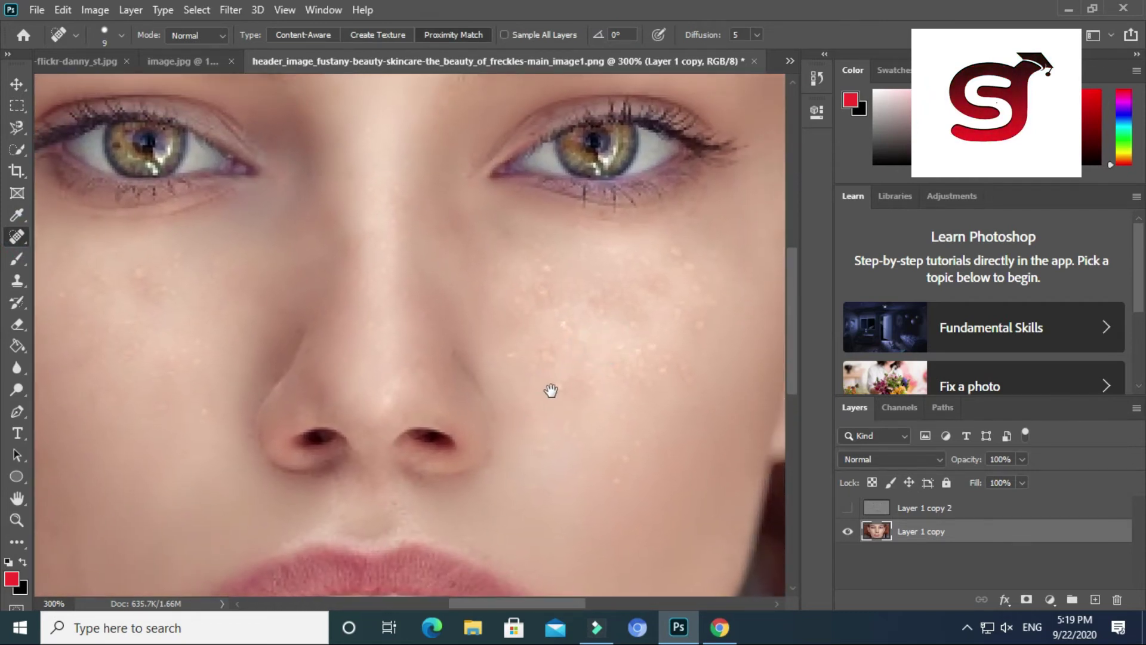
Heal the freckles across the central and upper cheeks.
{"action": "left_click", "coordinate": [546, 360]}
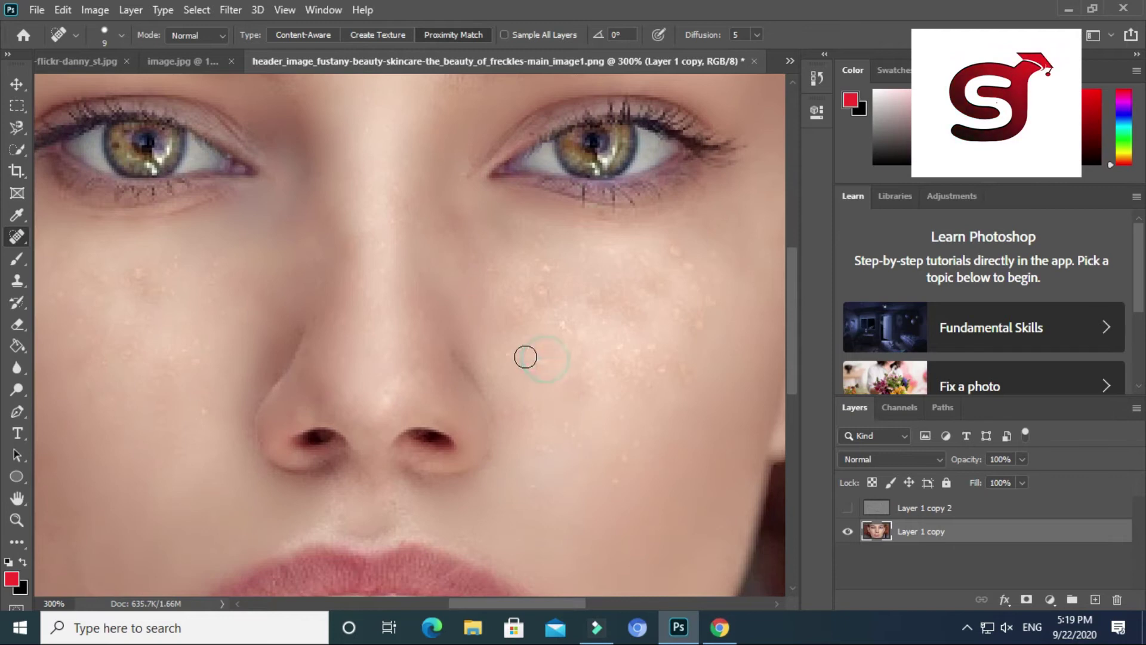
{"action": "left_click", "coordinate": [543, 360]}
{"action": "left_click", "coordinate": [539, 285]}
{"action": "left_click_drag", "start_coordinate": [545, 271], "coordinate": [487, 267]}
{"action": "left_click", "coordinate": [526, 258]}
{"action": "left_click", "coordinate": [558, 305]}
{"action": "left_click", "coordinate": [567, 330]}
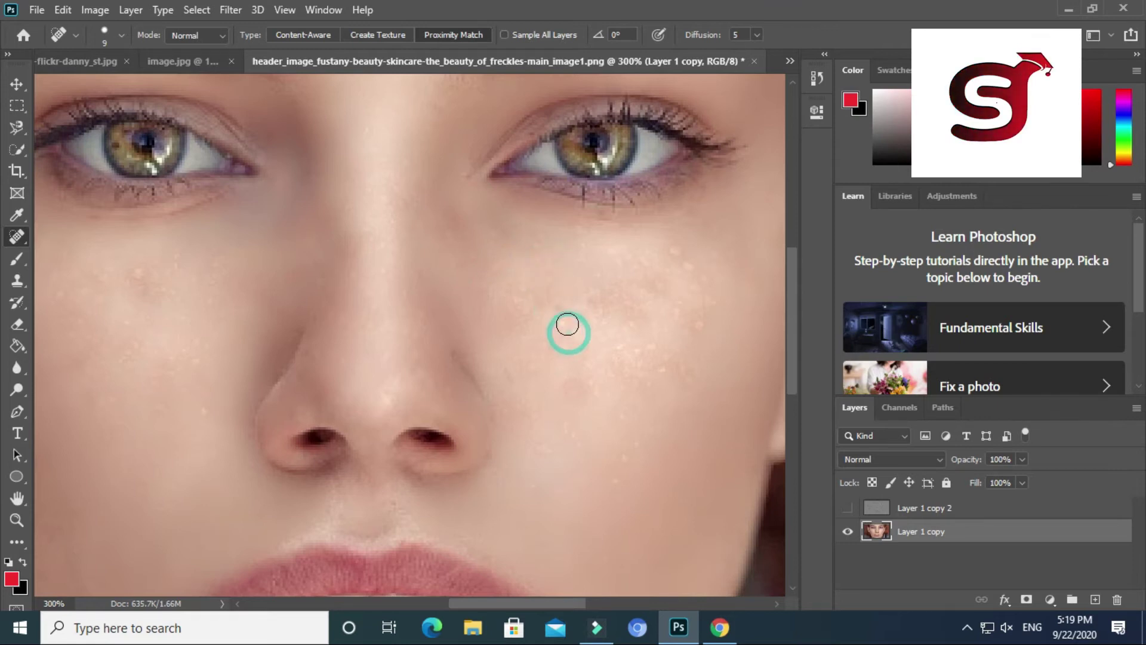
{"action": "left_click", "coordinate": [562, 323]}
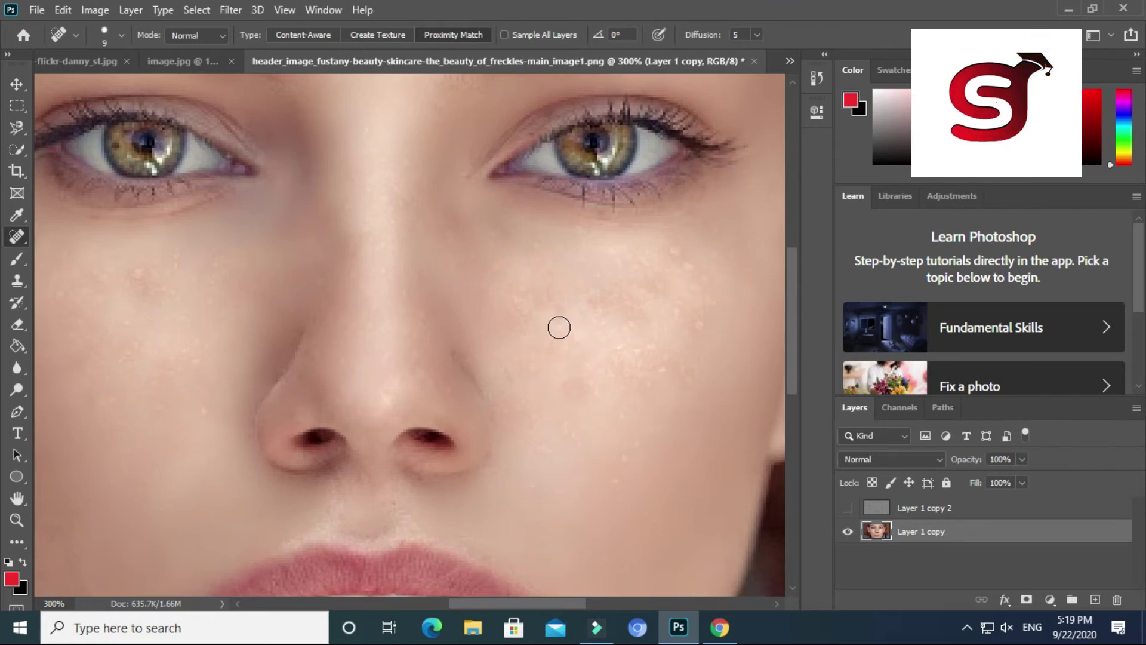
{"action": "left_click", "coordinate": [516, 299]}
{"action": "left_click", "coordinate": [521, 328]}
{"action": "left_click", "coordinate": [672, 248]}
{"action": "left_click", "coordinate": [706, 251]}
{"action": "left_click", "coordinate": [717, 269]}
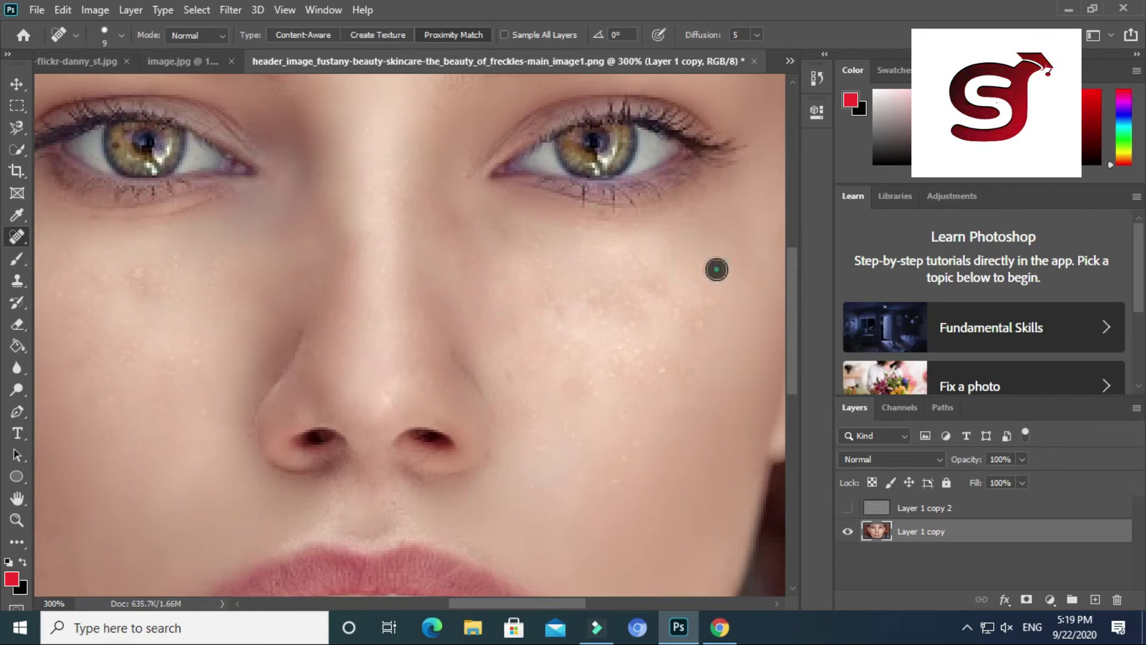
Heal the freckles on the outer and lower cheek.
{"action": "left_click", "coordinate": [705, 327]}
{"action": "left_click", "coordinate": [683, 312]}
{"action": "left_click", "coordinate": [667, 285]}
{"action": "left_click", "coordinate": [626, 273]}
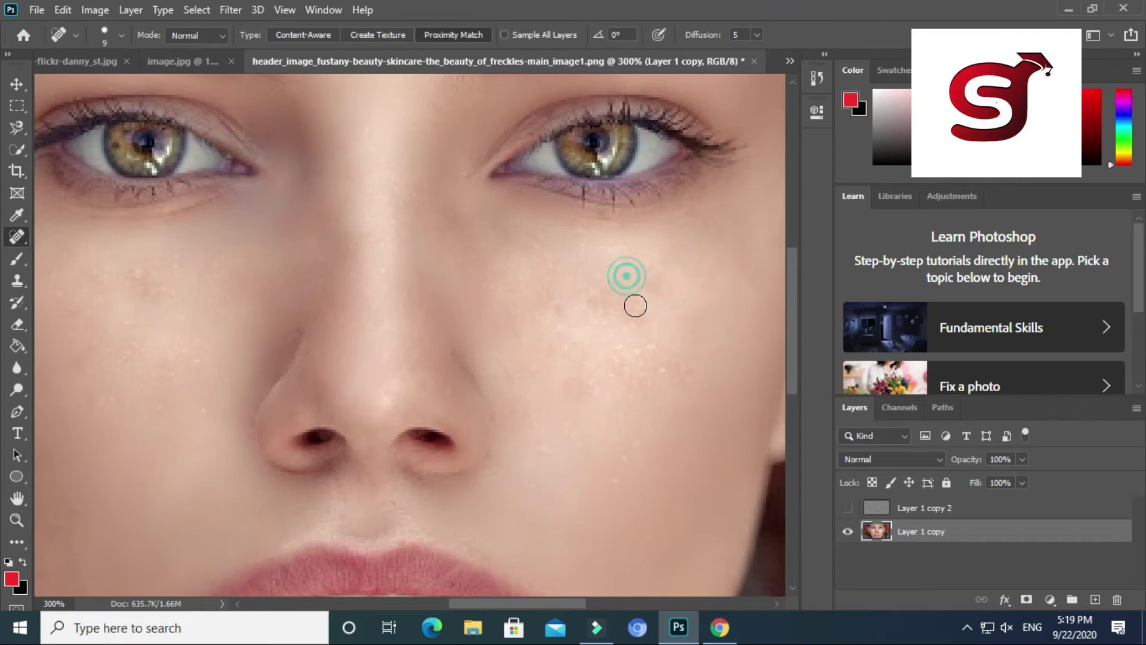
{"action": "left_click", "coordinate": [634, 309]}
{"action": "left_click", "coordinate": [597, 307]}
{"action": "left_click", "coordinate": [600, 336]}
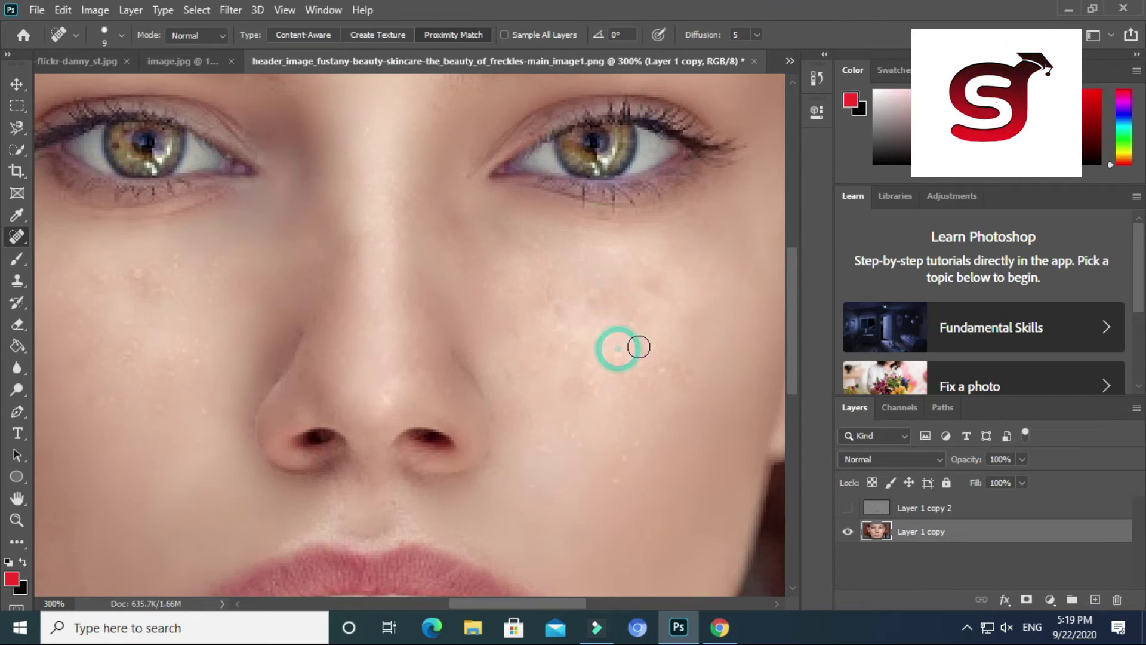
{"action": "left_click", "coordinate": [647, 338]}
{"action": "left_click", "coordinate": [662, 369]}
{"action": "left_click", "coordinate": [619, 351]}
{"action": "left_click", "coordinate": [610, 374]}
{"action": "left_click", "coordinate": [623, 397]}
{"action": "left_click", "coordinate": [656, 431]}
{"action": "left_click", "coordinate": [624, 458]}
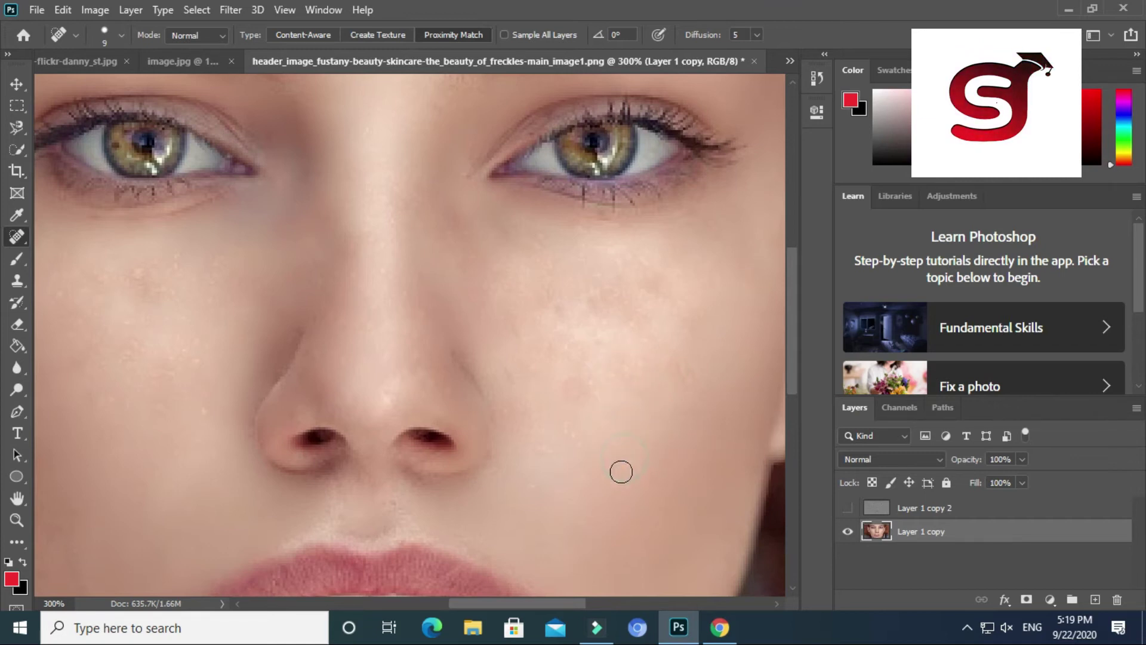
Heal the freckles beside the nose and the remaining ones on the upper cheek.
{"action": "left_click", "coordinate": [564, 425]}
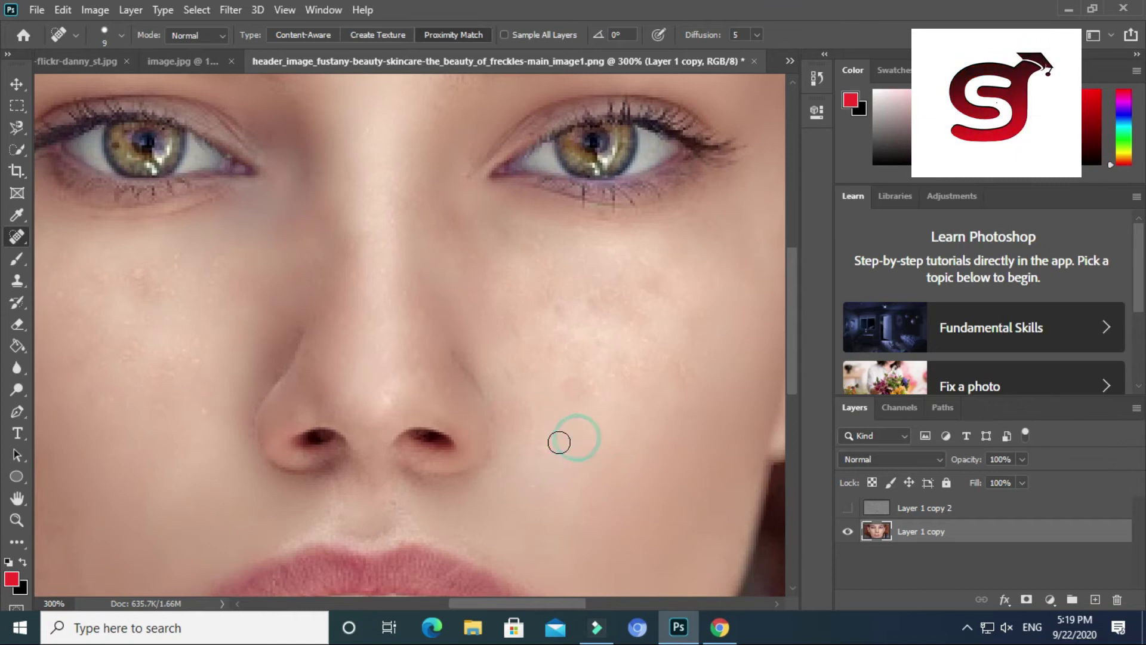
{"action": "left_click", "coordinate": [554, 440]}
{"action": "left_click", "coordinate": [533, 492]}
{"action": "left_click", "coordinate": [527, 419]}
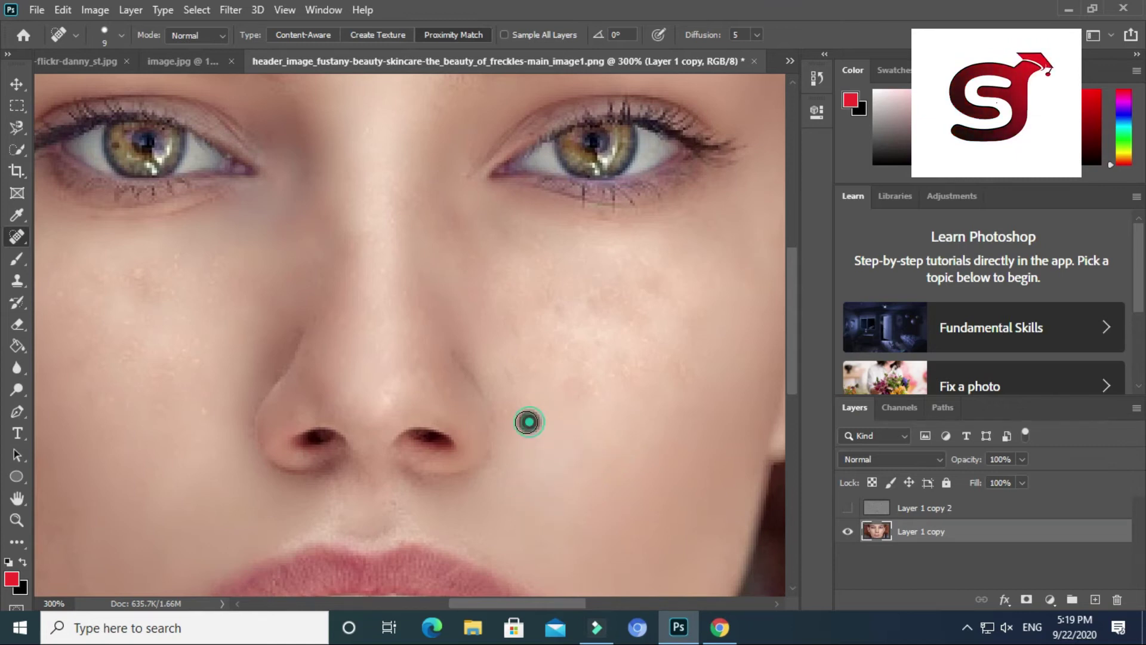
{"action": "left_click", "coordinate": [524, 291]}
{"action": "left_click", "coordinate": [481, 245]}
{"action": "left_click", "coordinate": [509, 261]}
{"action": "left_click", "coordinate": [522, 241]}
{"action": "left_click", "coordinate": [532, 238]}
{"action": "left_click", "coordinate": [504, 241]}
Zoom out to 200% and heal leftover spots, including a blemish between the brows.
{"action": "key", "text": "ctrl+minus"}
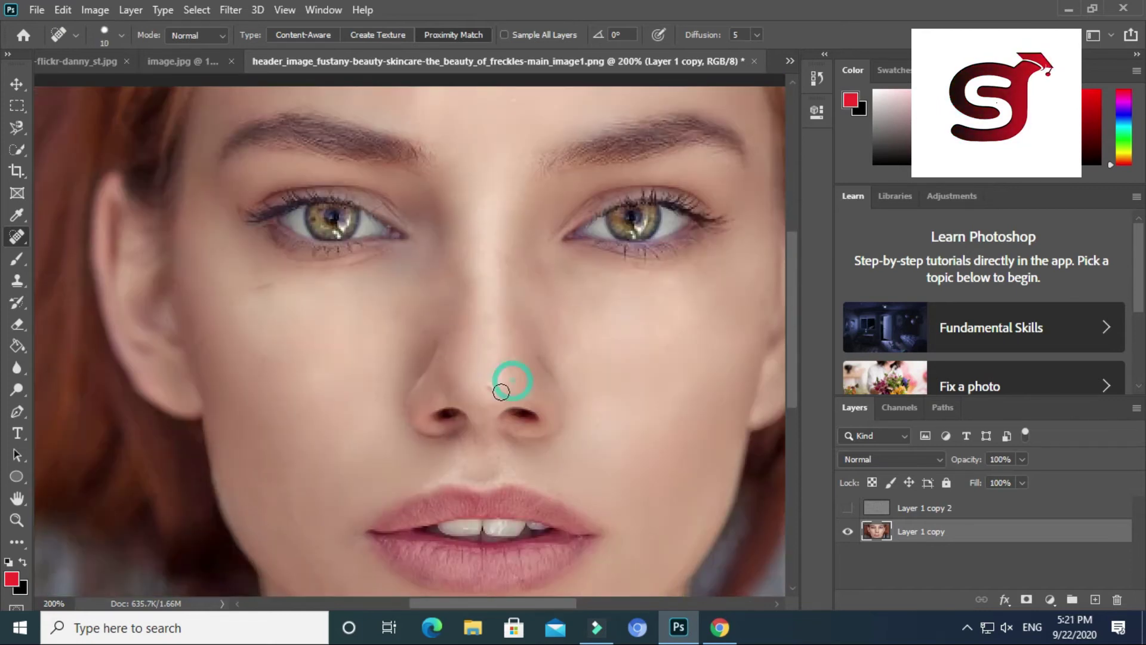
{"action": "scroll", "coordinate": [340, 325], "scroll_direction": "down", "scroll_amount": 2}
{"action": "left_click", "coordinate": [679, 307]}
{"action": "scroll", "coordinate": [483, 239], "scroll_direction": "up", "scroll_amount": 3}
{"action": "left_click", "coordinate": [477, 258]}
{"action": "left_click", "coordinate": [479, 219]}
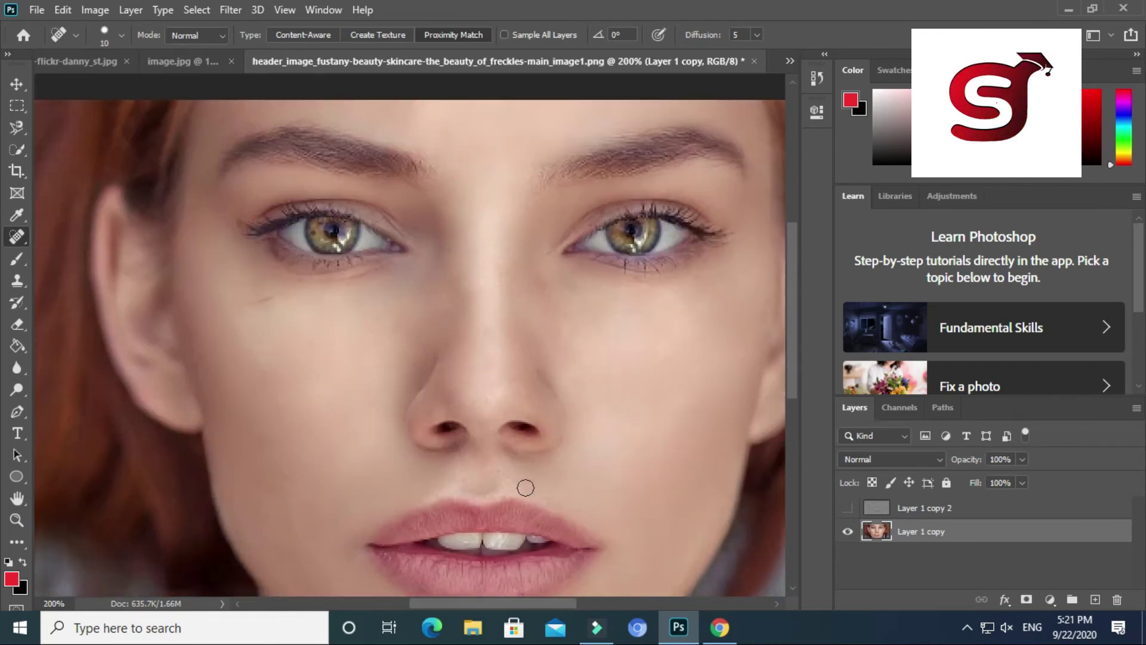
{"action": "scroll", "coordinate": [525, 486], "scroll_direction": "down", "scroll_amount": 5}
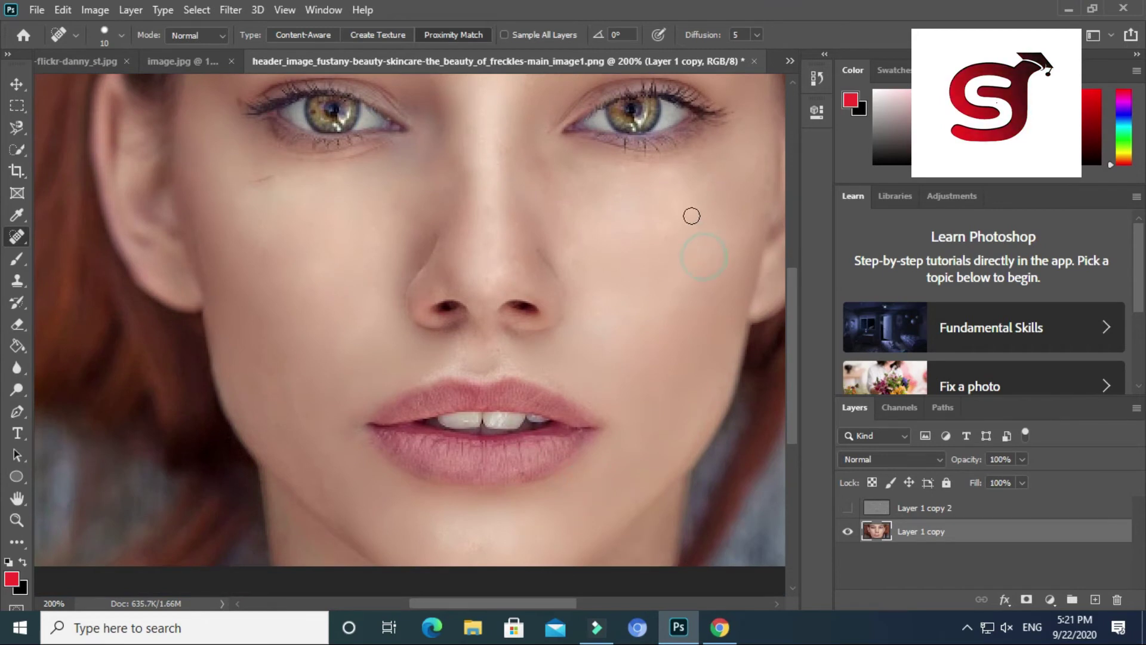
Heal a last spot below the eye, then show Layer 1 copy 2 and give it an inverted black mask.
{"action": "left_click", "coordinate": [615, 195]}
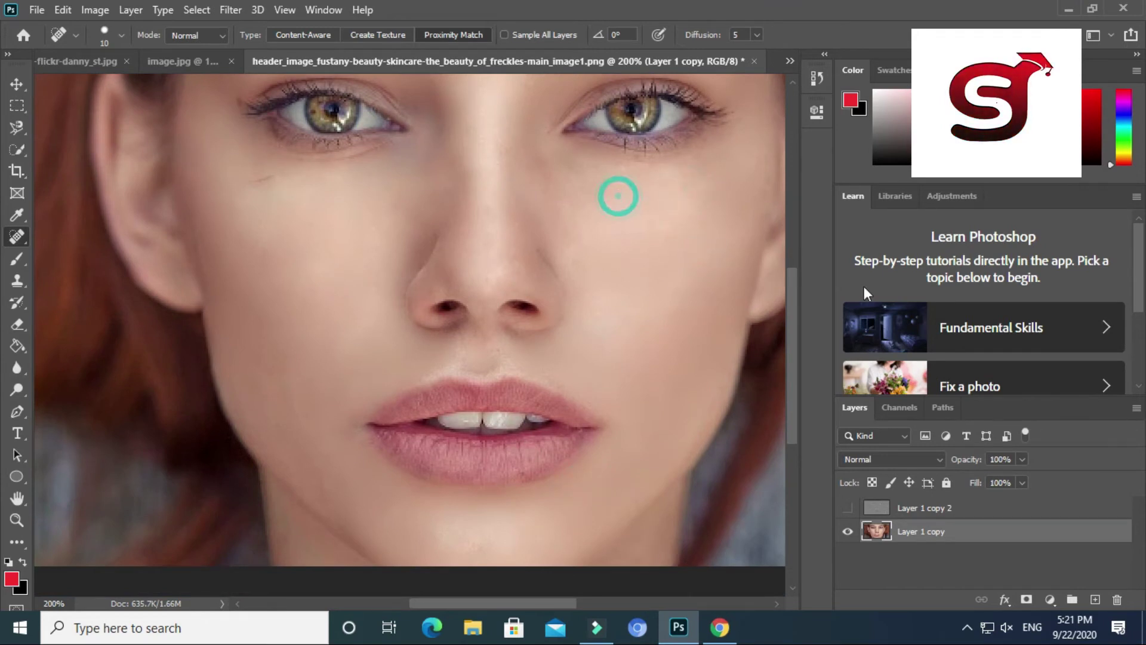
{"action": "left_click", "coordinate": [846, 508]}
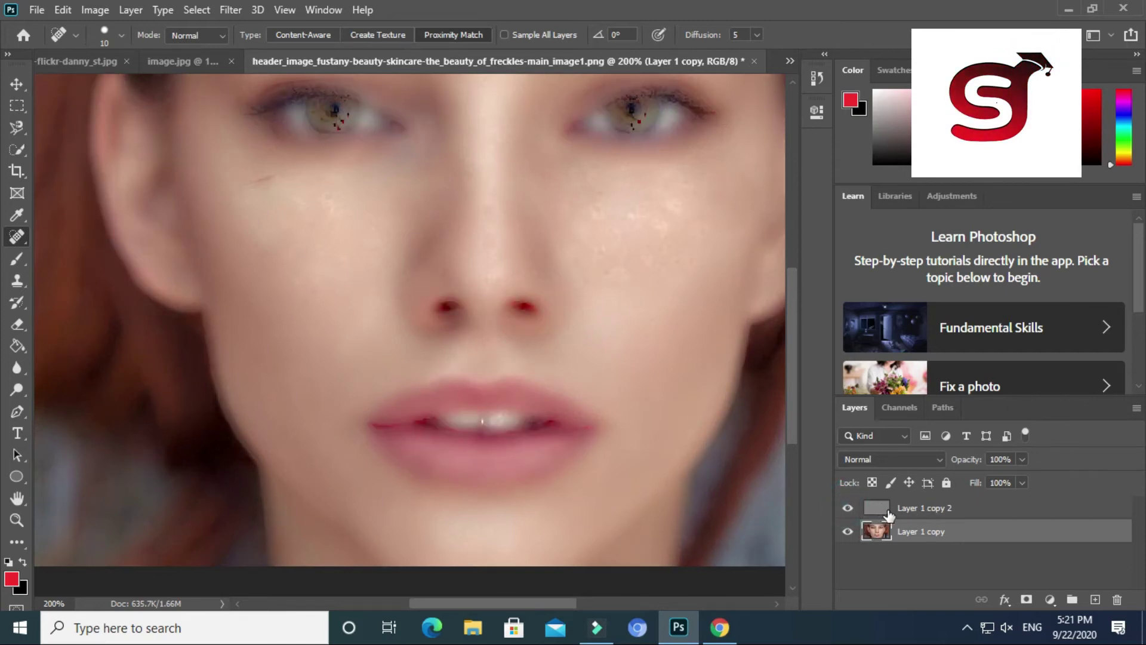
{"action": "left_click", "coordinate": [889, 511]}
{"action": "left_click", "coordinate": [1027, 599]}
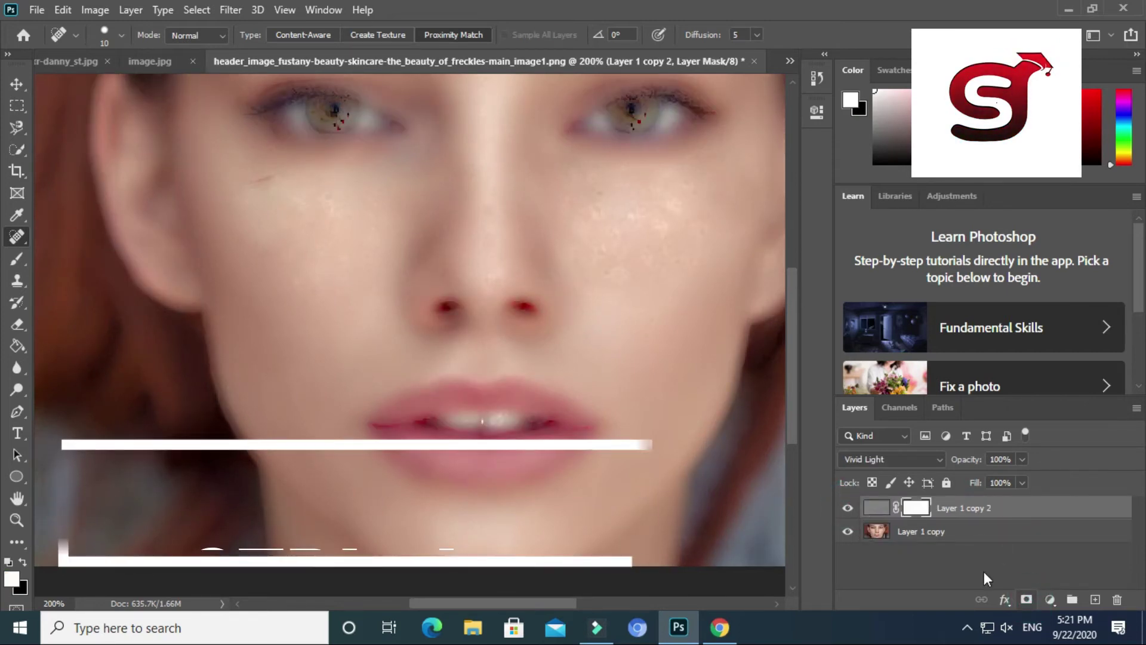
{"action": "left_click", "coordinate": [912, 509]}
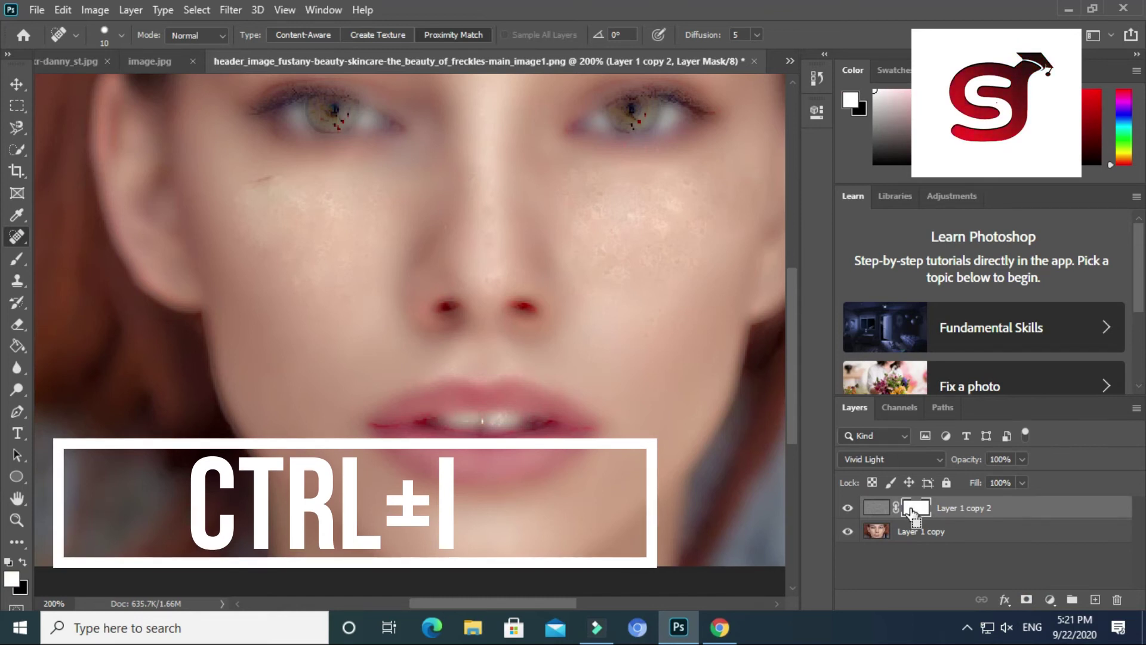
{"action": "key", "text": "ctrl+i"}
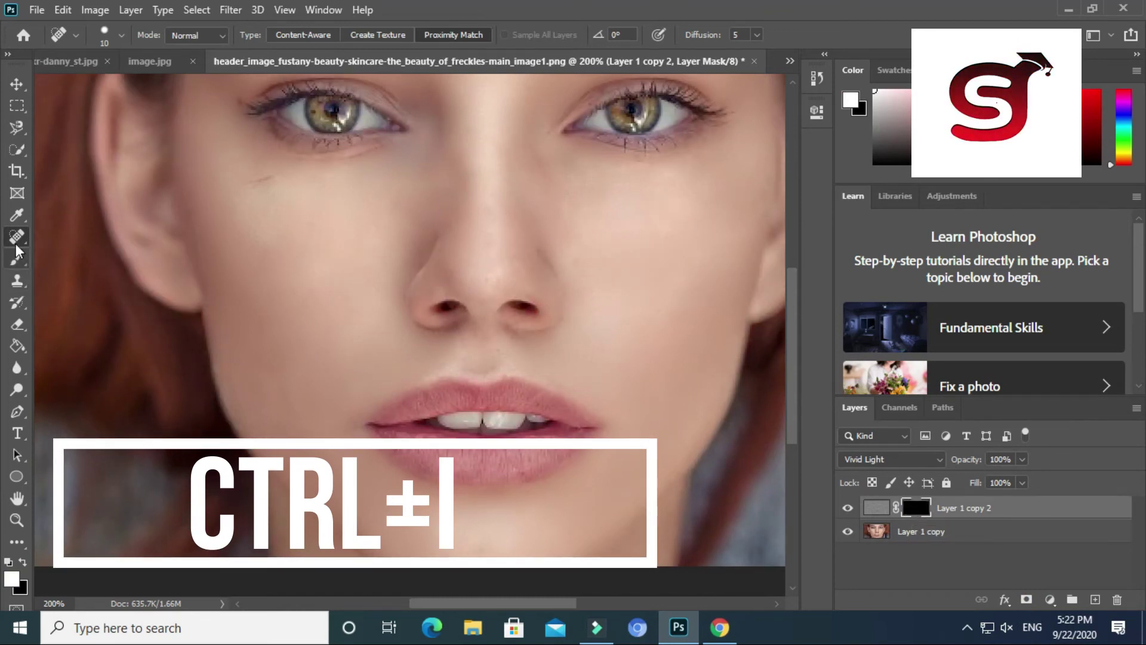
Paint white on the mask at 37% brush opacity to reveal smoothing under the eyes.
{"action": "left_click", "coordinate": [17, 258]}
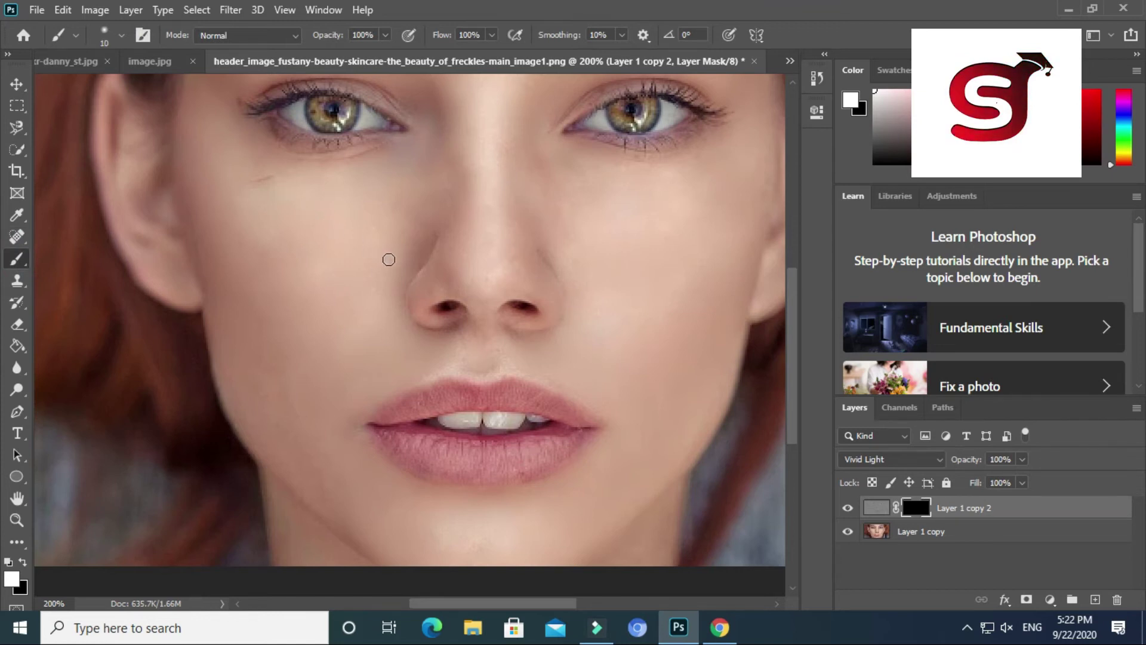
{"action": "left_click_drag", "start_coordinate": [389, 171], "coordinate": [358, 164]}
{"action": "left_click_drag", "start_coordinate": [385, 35], "coordinate": [364, 55]}
{"action": "scroll", "coordinate": [507, 330], "scroll_direction": "down", "scroll_amount": 1}
{"action": "scroll", "coordinate": [471, 302], "scroll_direction": "down", "scroll_amount": 1}
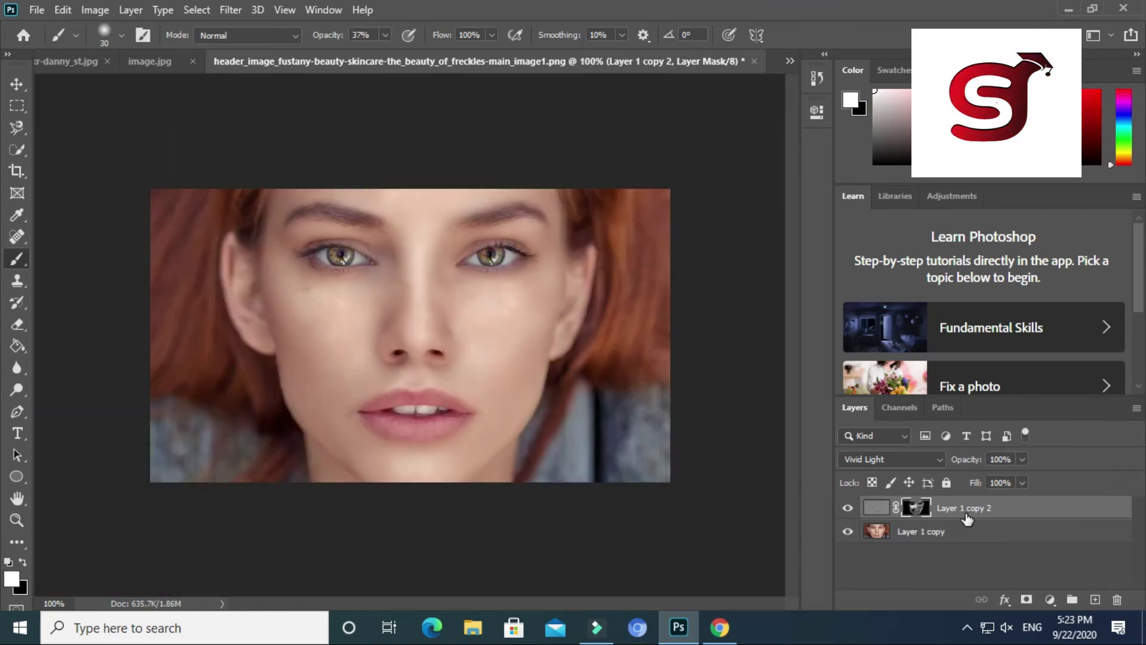
{"action": "left_click", "coordinate": [951, 535]}
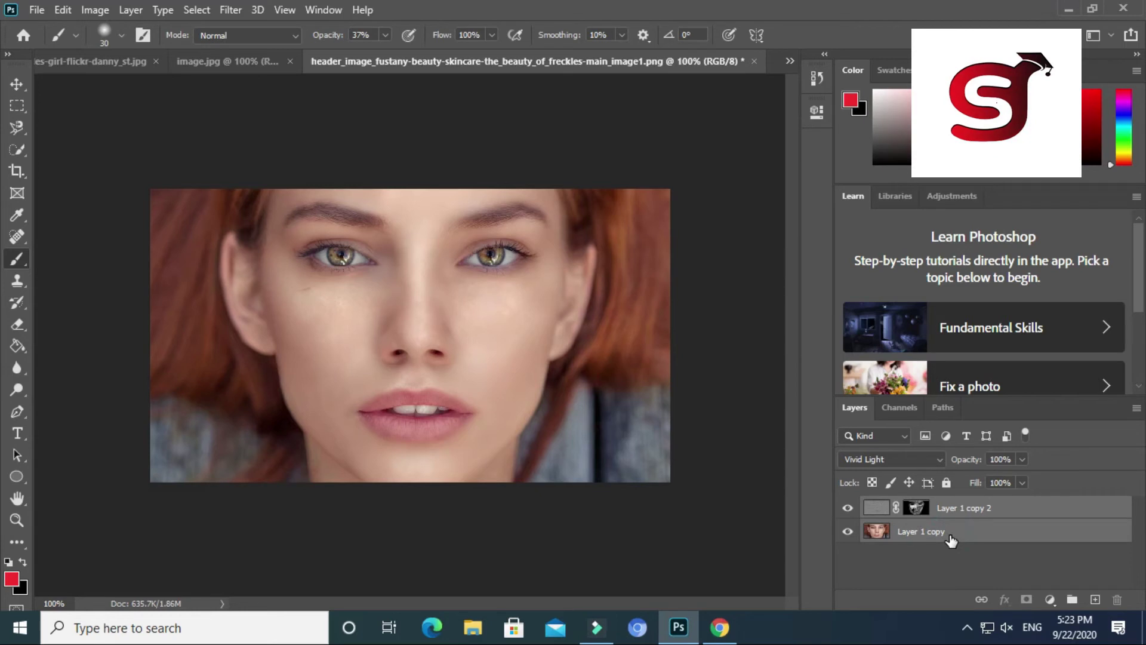
Merge the face layers, duplicate as Layer 1 copy 3, and add an empty Layer 1 on top.
{"action": "right_click", "coordinate": [951, 540]}
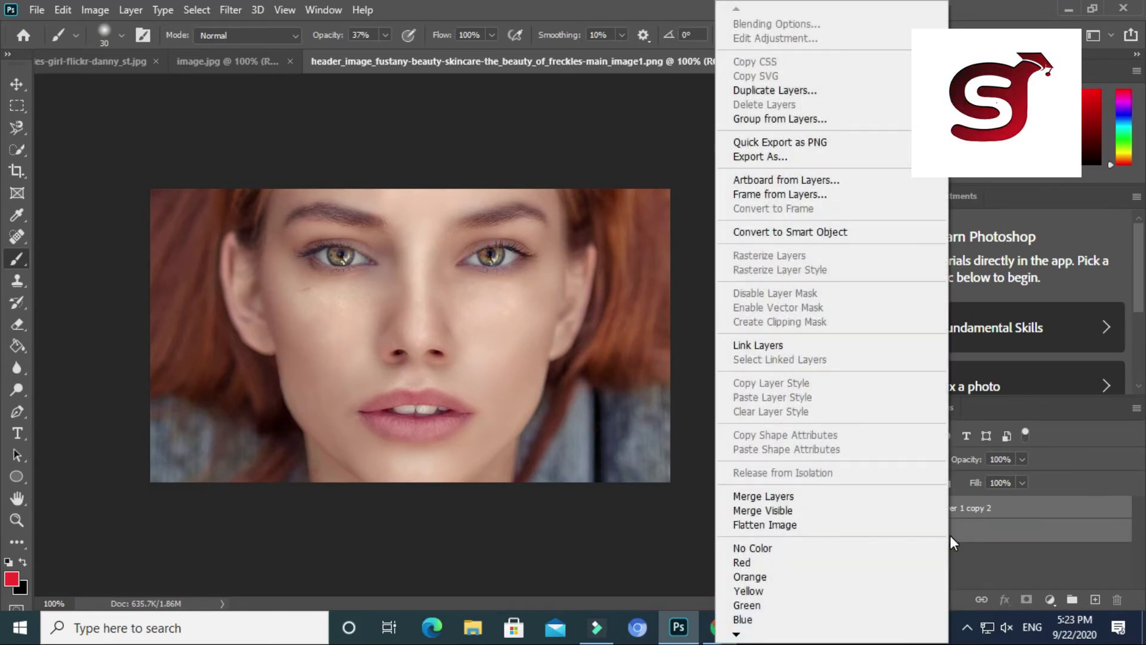
{"action": "left_click", "coordinate": [803, 496]}
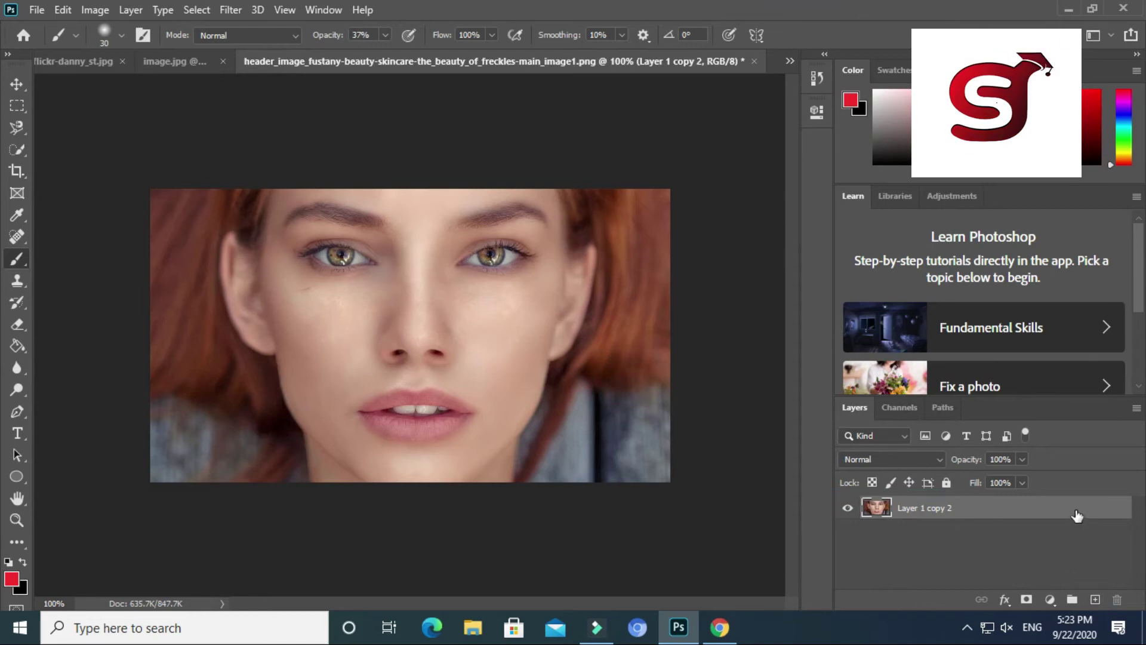
{"action": "left_click_drag", "start_coordinate": [1075, 508], "coordinate": [1102, 599]}
{"action": "left_click", "coordinate": [1095, 600]}
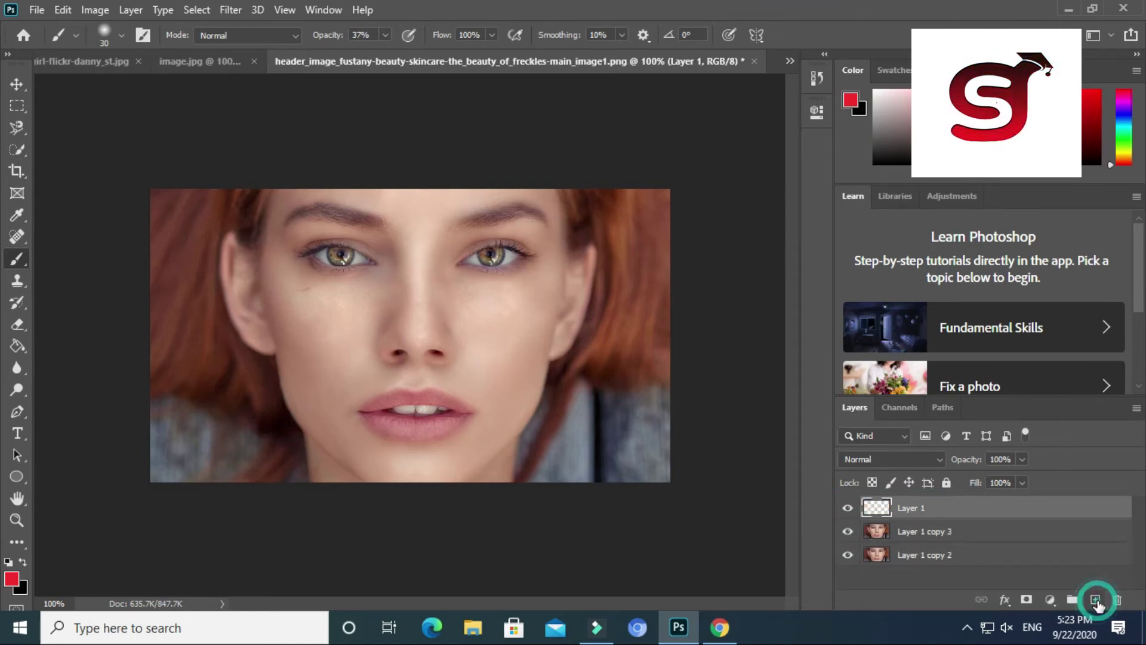
{"action": "left_click", "coordinate": [919, 533]}
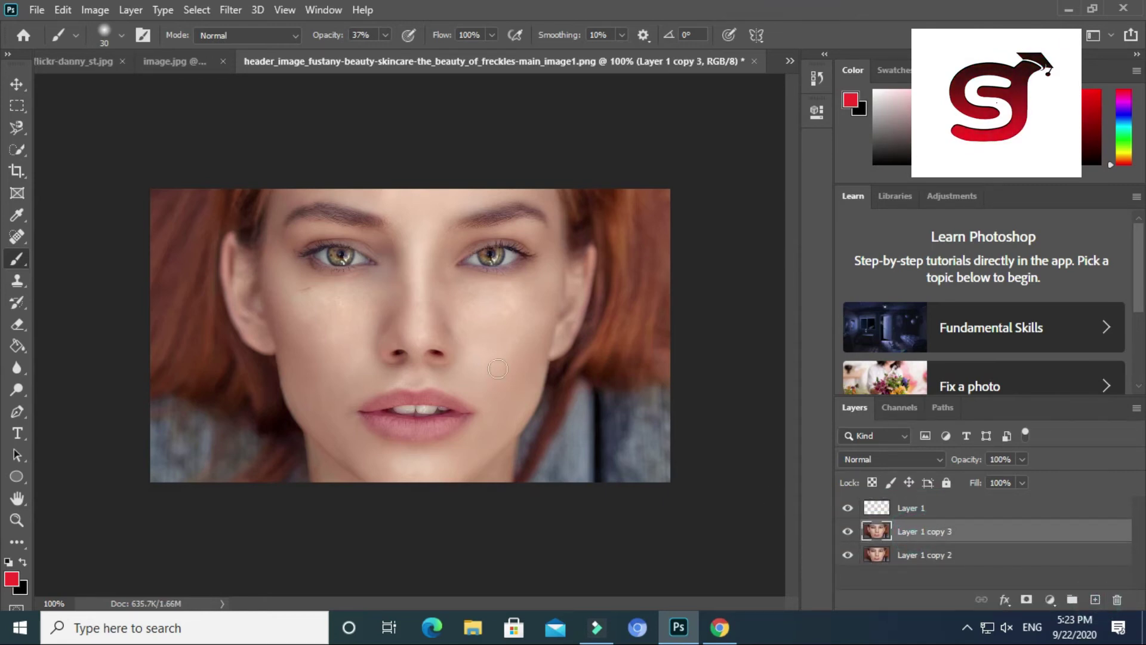
{"action": "left_click", "coordinate": [911, 508]}
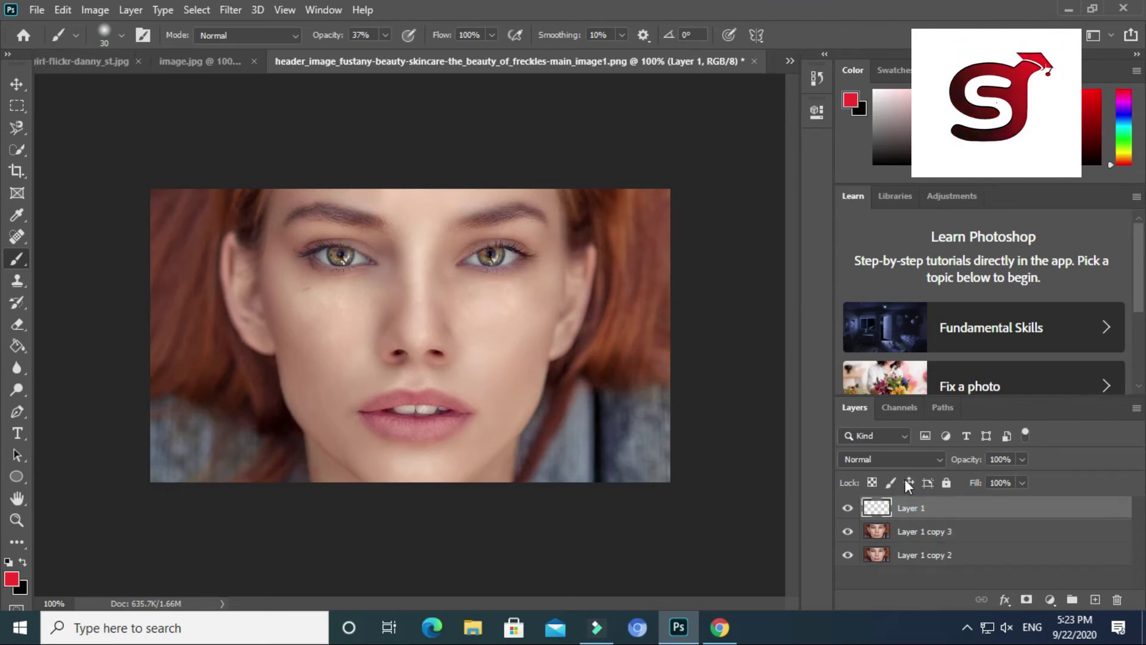
Paint the right eyebrow darker with a black brush on Layer 1, undoing the last stroke.
{"action": "right_click", "coordinate": [15, 258]}
{"action": "left_click", "coordinate": [68, 258]}
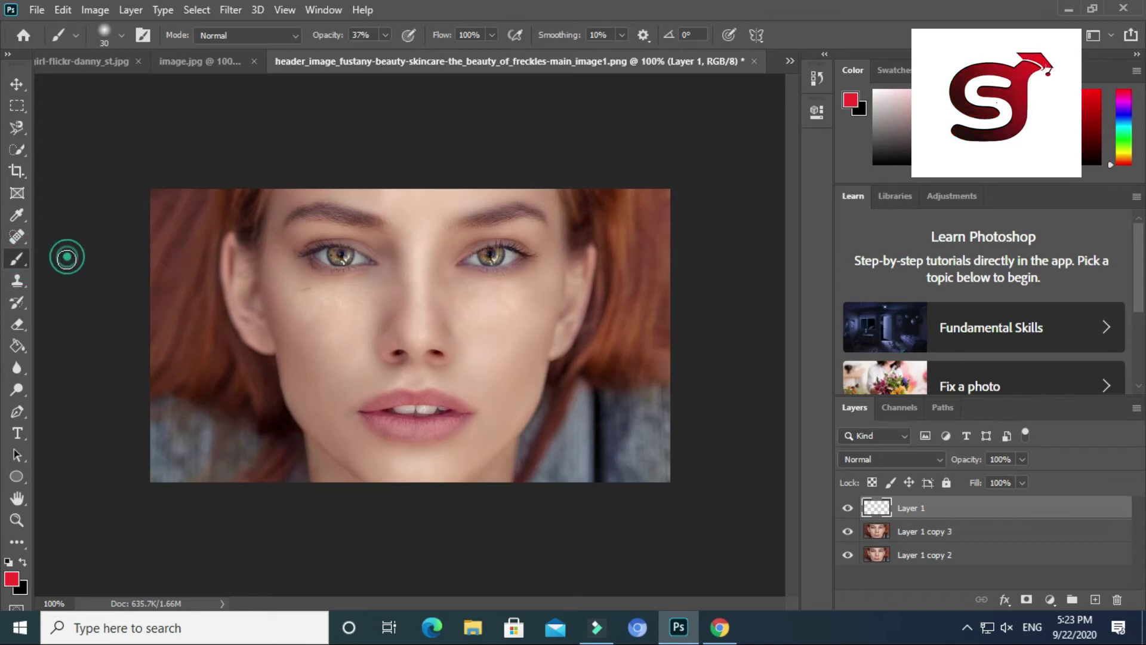
{"action": "left_click", "coordinate": [20, 561]}
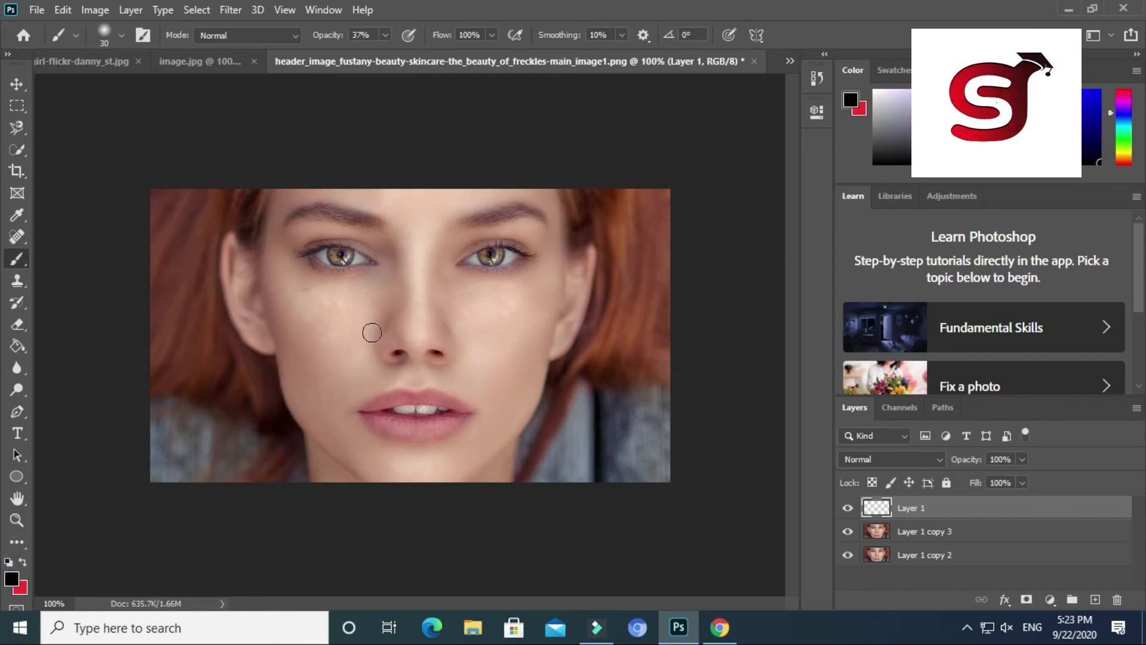
{"action": "key", "text": "ctrl+plus"}
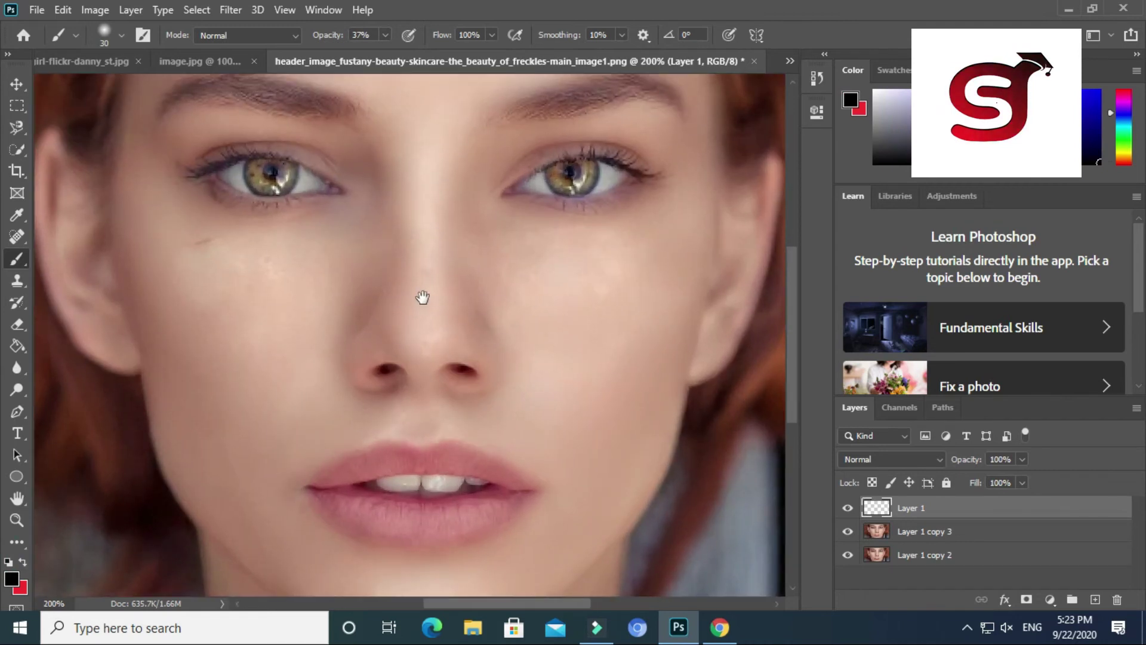
{"action": "left_click_drag", "start_coordinate": [422, 297], "coordinate": [364, 419]}
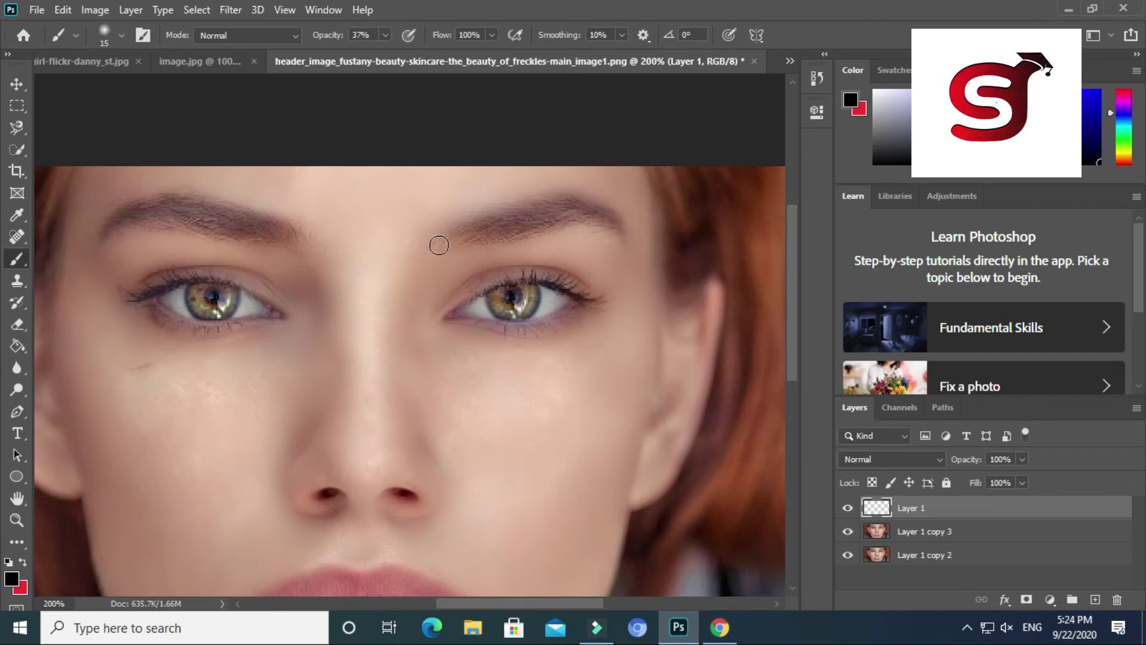
{"action": "mouse_move", "coordinate": [454, 242]}
{"action": "left_mouse_down"}
{"action": "mouse_move", "coordinate": [573, 216]}
{"action": "mouse_move", "coordinate": [614, 242]}
{"action": "left_mouse_up"}
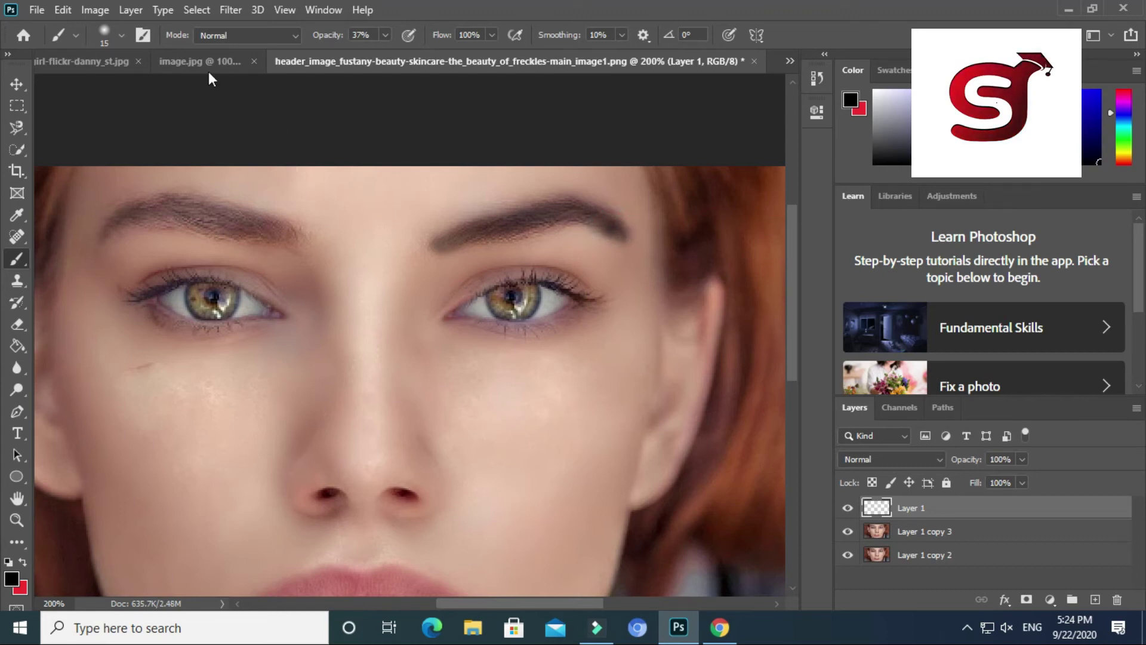
{"action": "left_click", "coordinate": [63, 10]}
{"action": "left_click", "coordinate": [109, 23]}
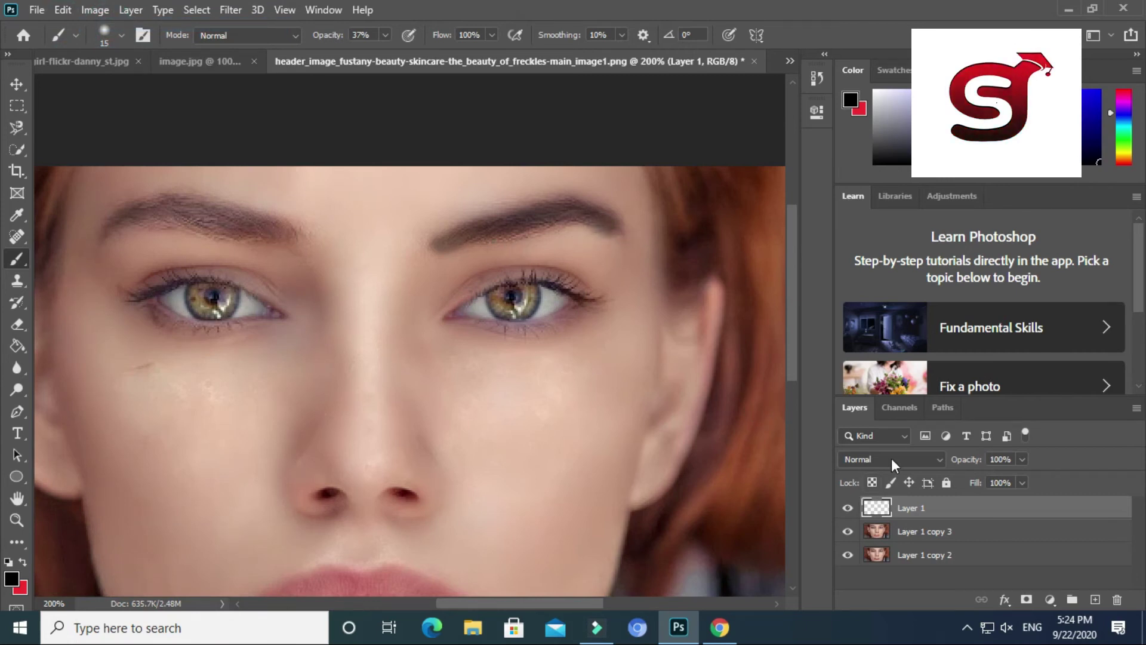
Set the eyebrow layer to Overlay blend mode at 78% opacity.
{"action": "left_click", "coordinate": [893, 463]}
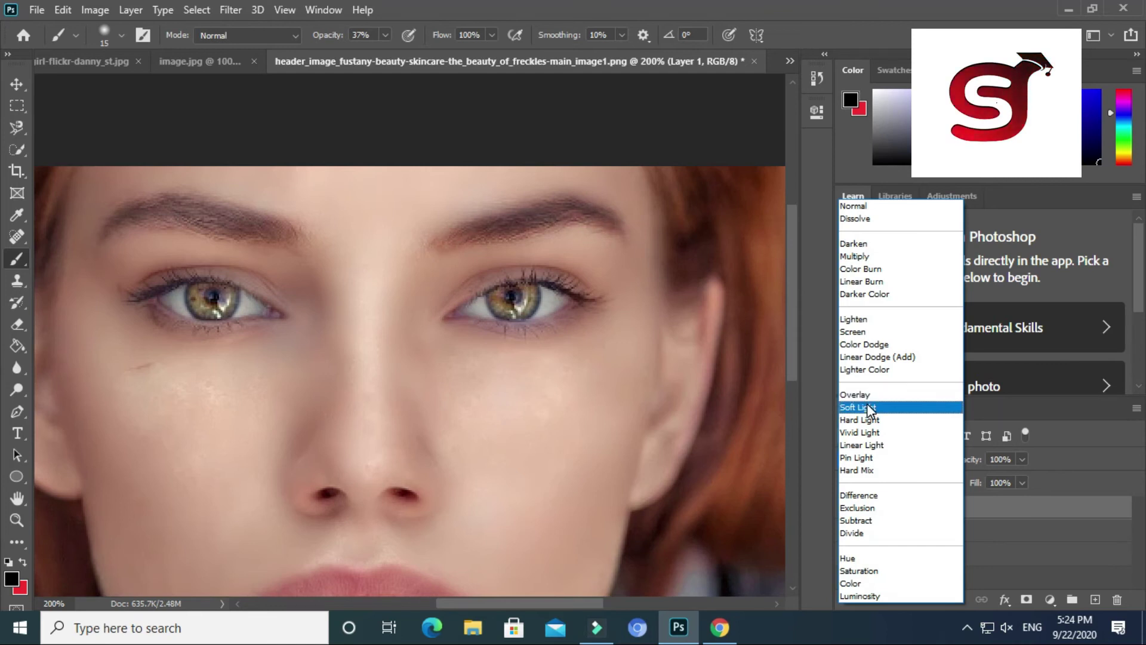
{"action": "left_click", "coordinate": [867, 394]}
{"action": "key", "text": "v"}
{"action": "key", "text": "7"}
{"action": "key", "text": "8"}
Duplicate the eyebrow strokes, flip the copy horizontally, and move it onto the left eyebrow.
{"action": "left_click_drag", "start_coordinate": [1096, 600], "coordinate": [1096, 599]}
{"action": "key", "text": "ctrl+t"}
{"action": "right_click", "coordinate": [532, 231]}
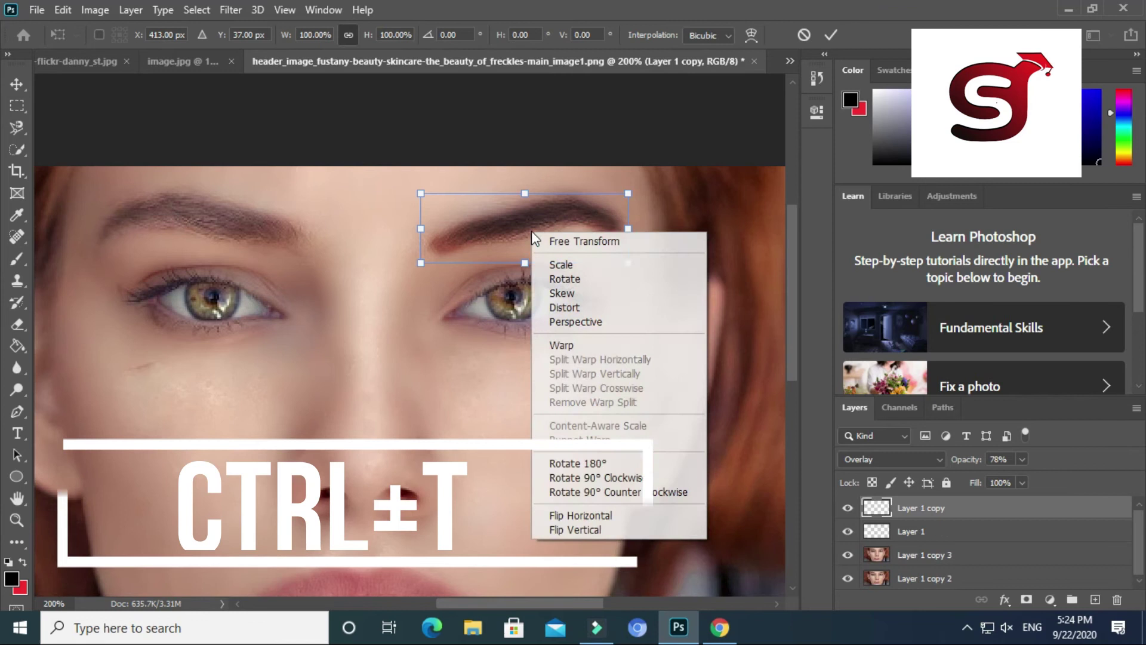
{"action": "left_click", "coordinate": [602, 516]}
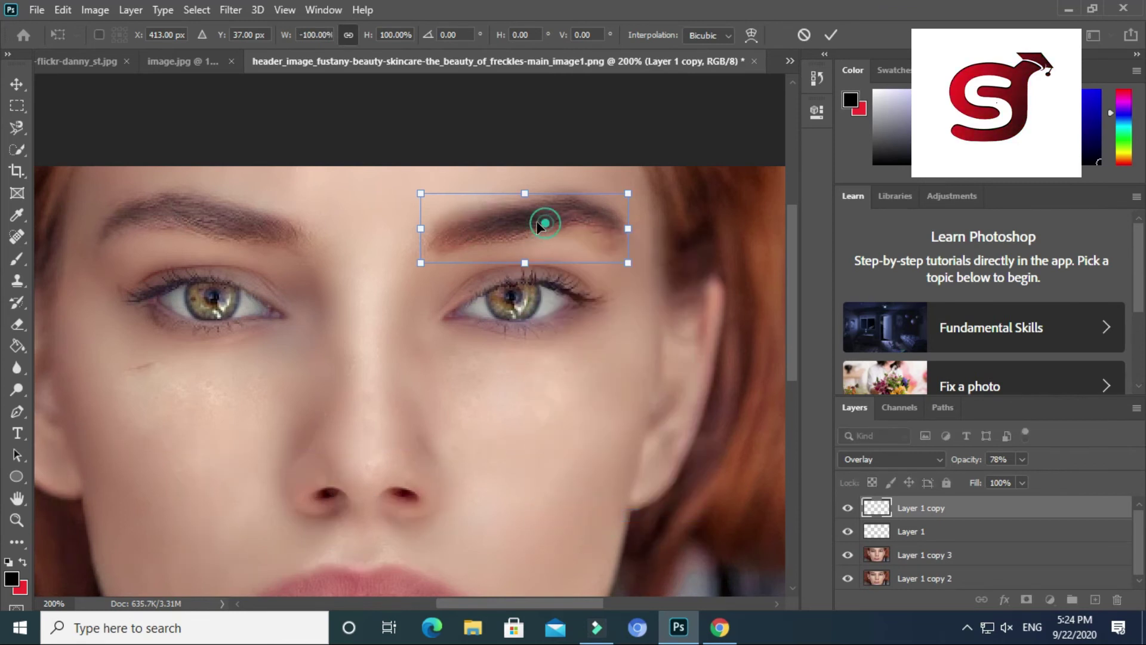
{"action": "left_click_drag", "start_coordinate": [538, 223], "coordinate": [219, 217]}
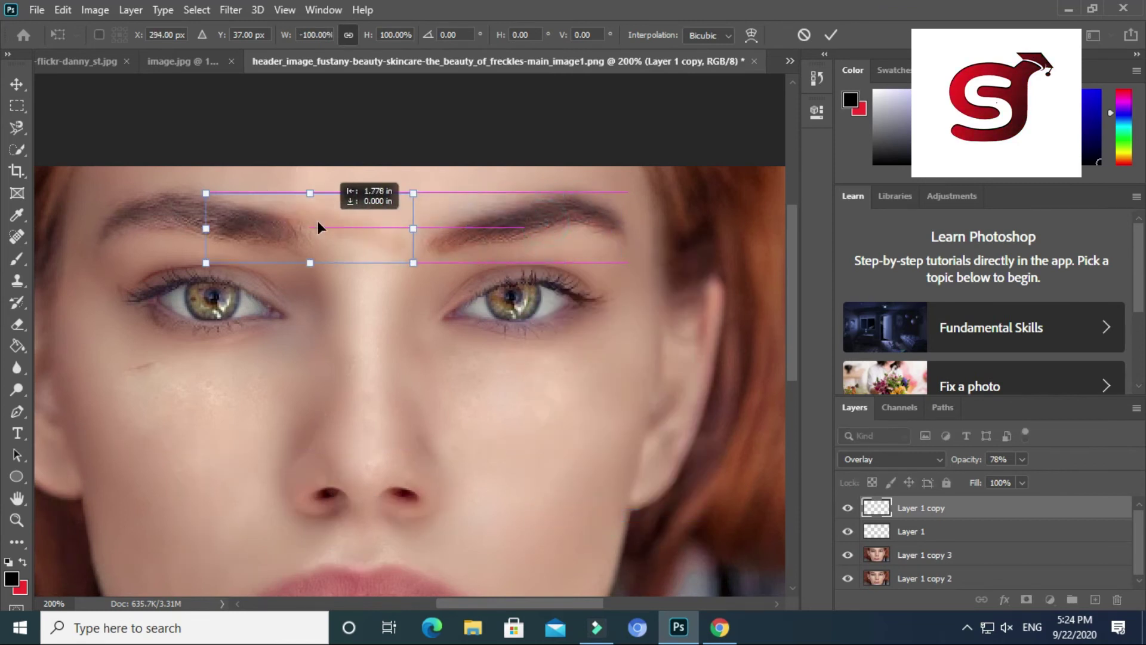
Warp the copied strokes to follow the shape of the left eyebrow.
{"action": "right_click", "coordinate": [220, 218]}
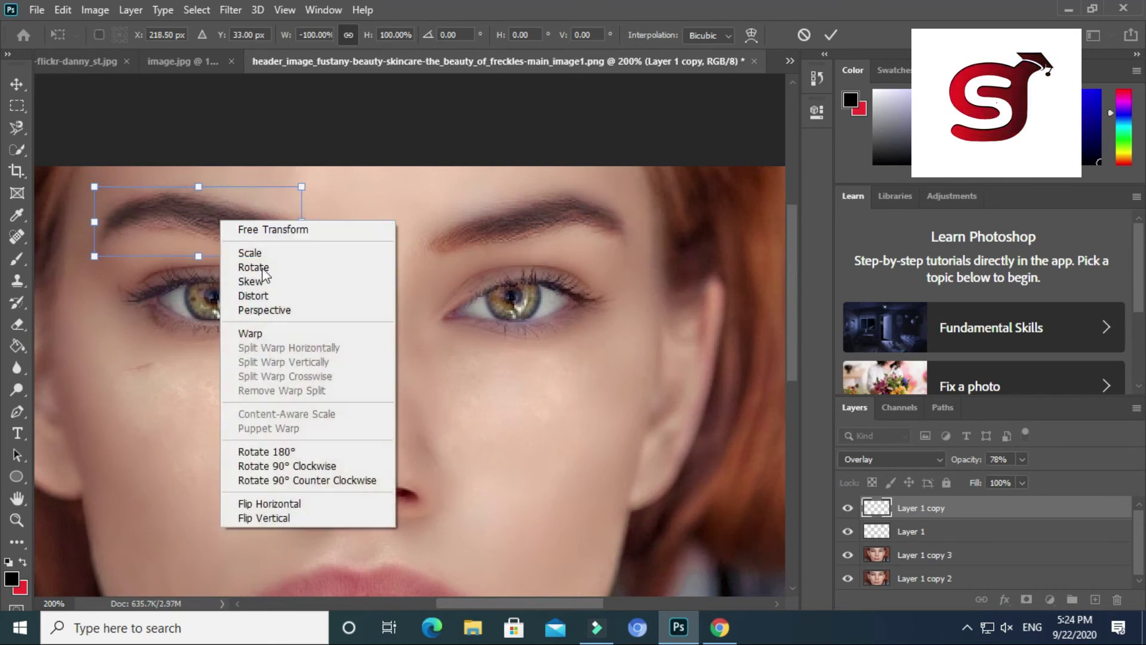
{"action": "left_click", "coordinate": [278, 333]}
{"action": "left_click_drag", "start_coordinate": [95, 257], "coordinate": [89, 303]}
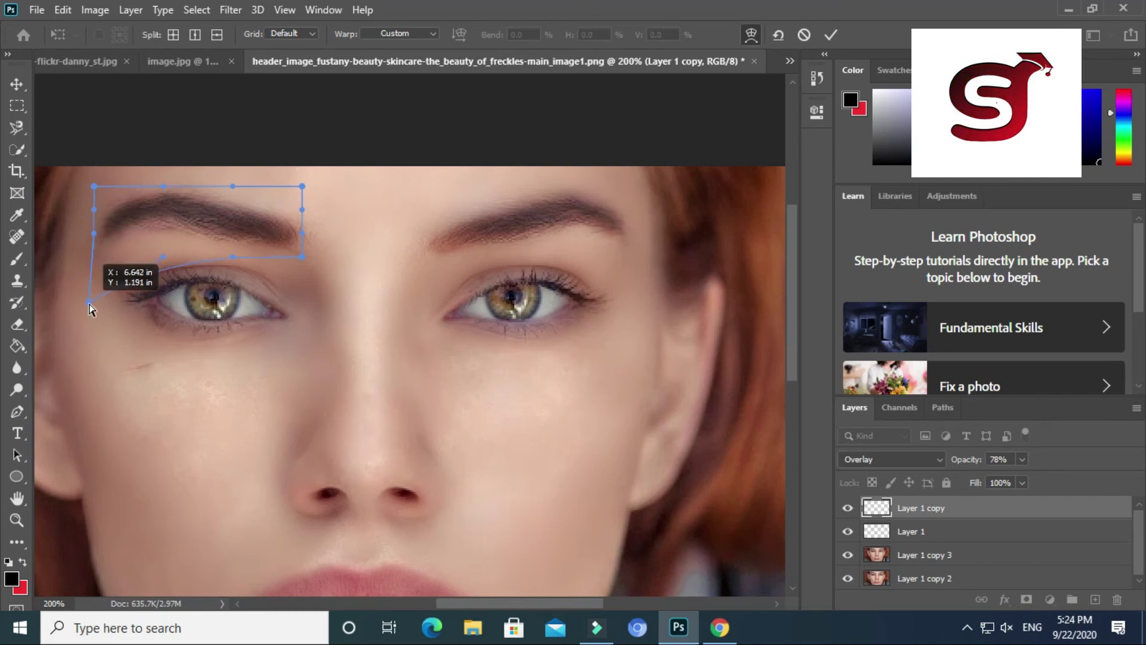
{"action": "left_click_drag", "start_coordinate": [163, 187], "coordinate": [167, 178]}
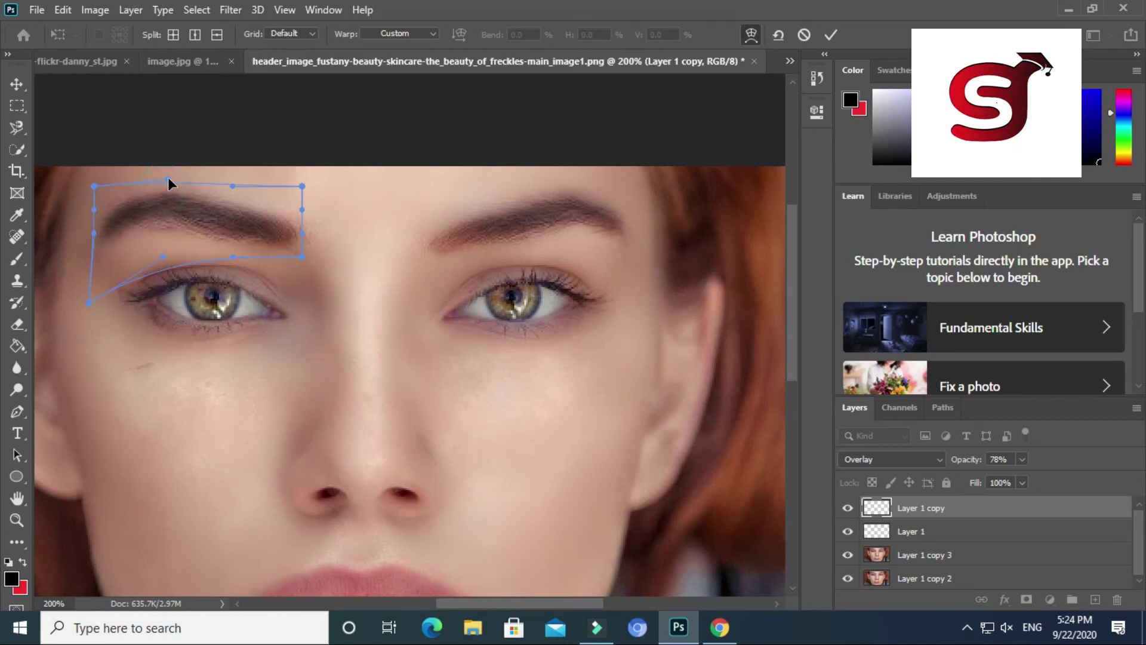
{"action": "left_click_drag", "start_coordinate": [231, 257], "coordinate": [220, 284]}
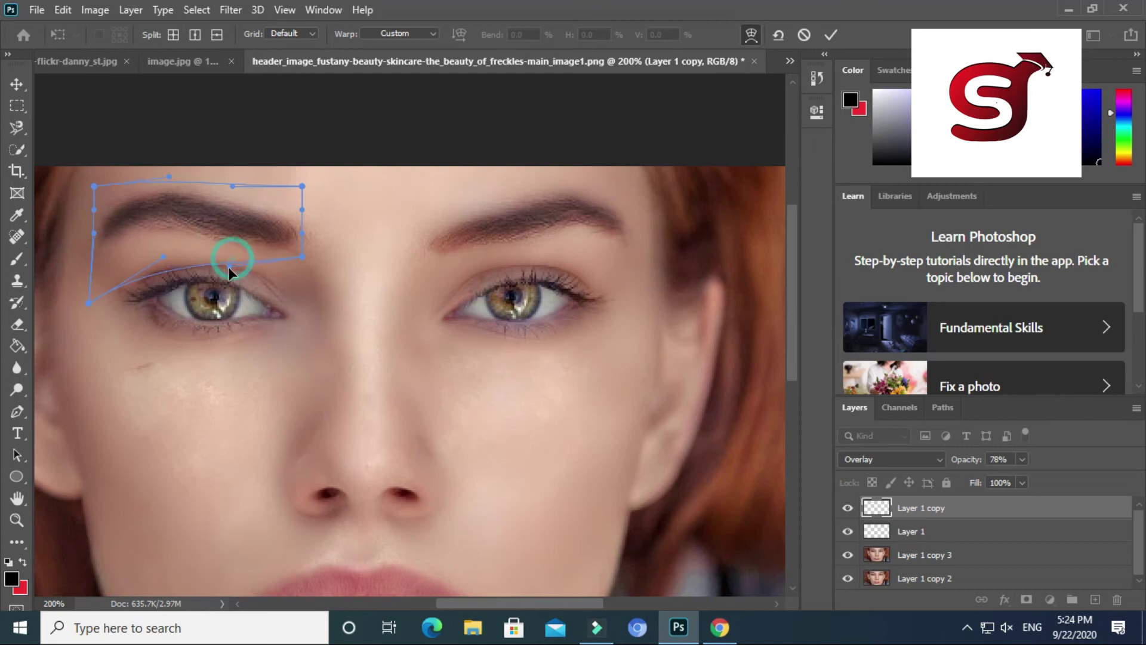
{"action": "left_click_drag", "start_coordinate": [164, 257], "coordinate": [171, 275]}
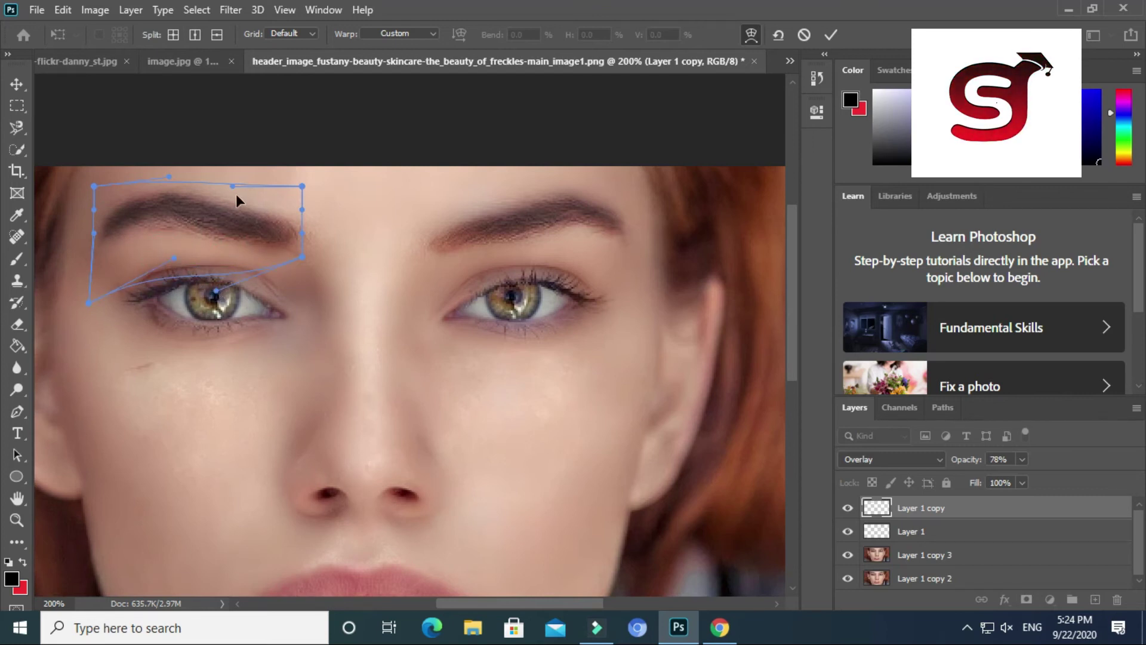
{"action": "left_click_drag", "start_coordinate": [232, 186], "coordinate": [216, 196]}
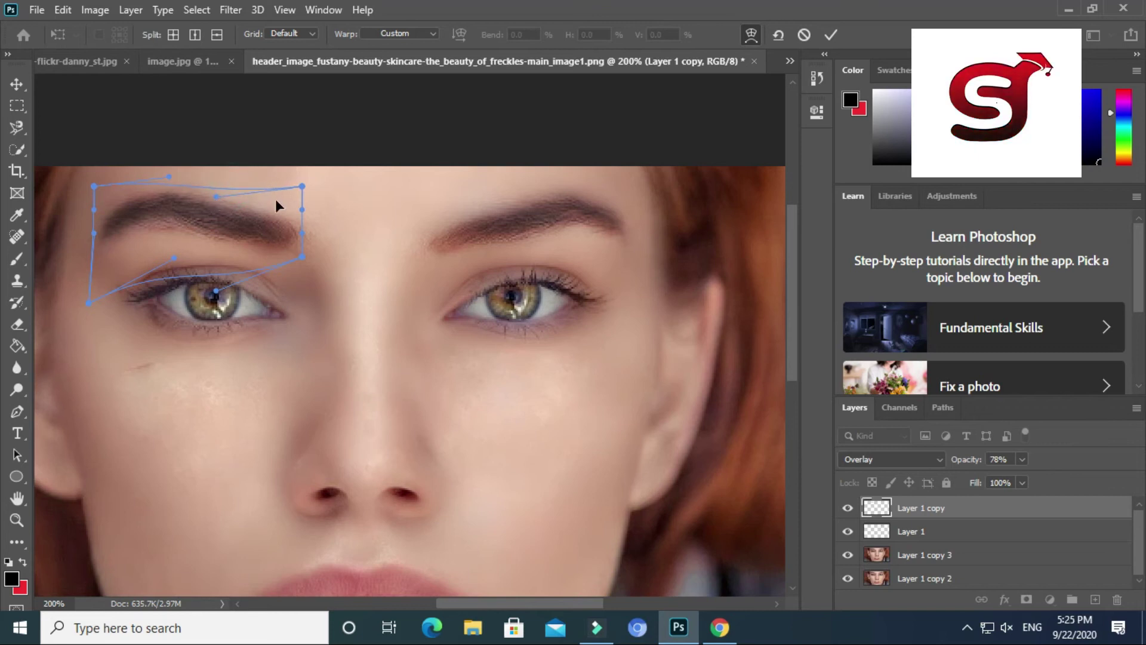
Apply the left-brow warp, then warp the original right eyebrow strokes as well.
{"action": "key", "text": "Return"}
{"action": "left_click", "coordinate": [911, 531]}
{"action": "key", "text": "ctrl+t"}
{"action": "right_click", "coordinate": [571, 219]}
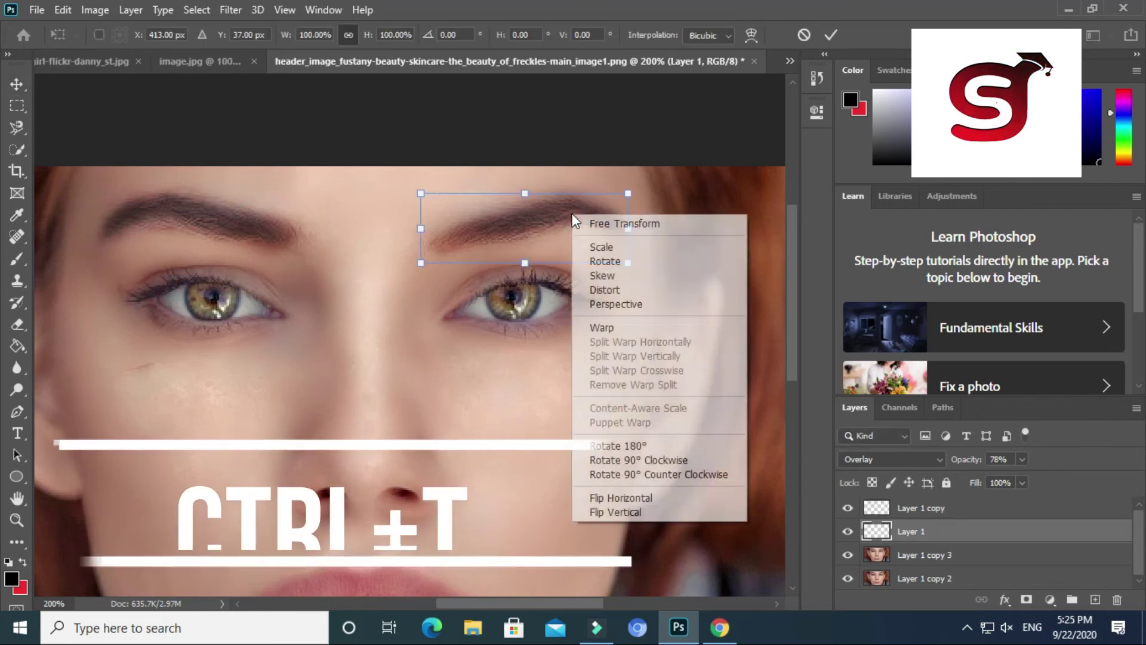
{"action": "left_click", "coordinate": [608, 327]}
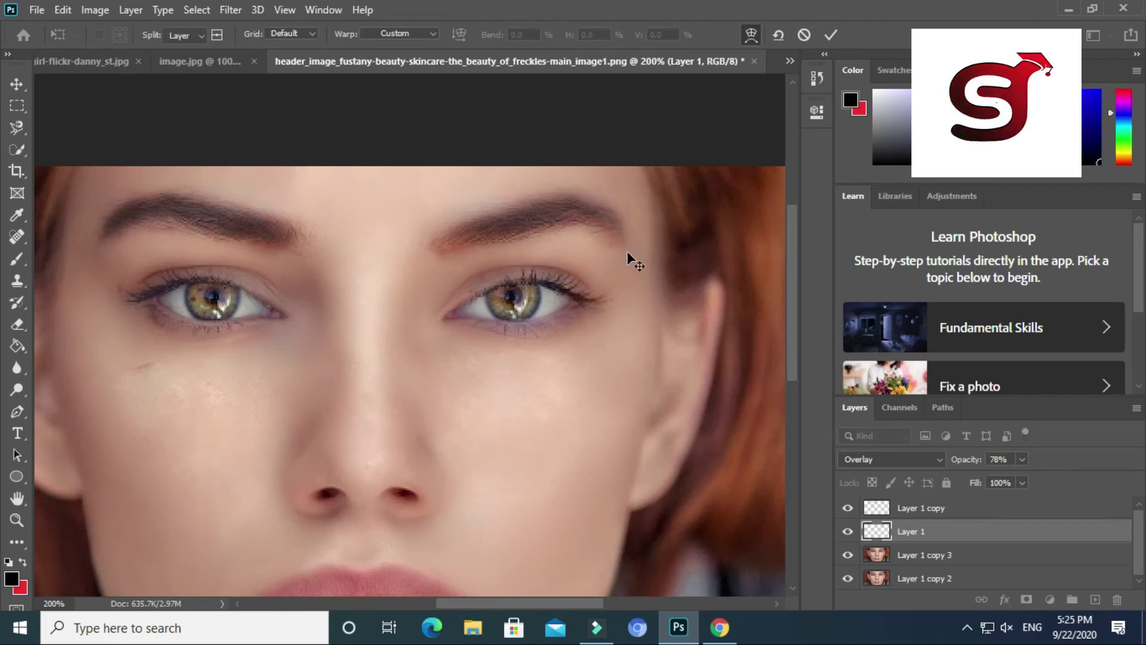
{"action": "key", "text": "Return"}
{"action": "scroll", "coordinate": [627, 260], "scroll_direction": "down", "scroll_amount": 3}
Add a new layer and pen-trace the lip outline, excluding the mouth opening around the teeth.
{"action": "left_click", "coordinate": [1095, 599]}
{"action": "left_click", "coordinate": [920, 577]}
{"action": "key", "text": "p"}
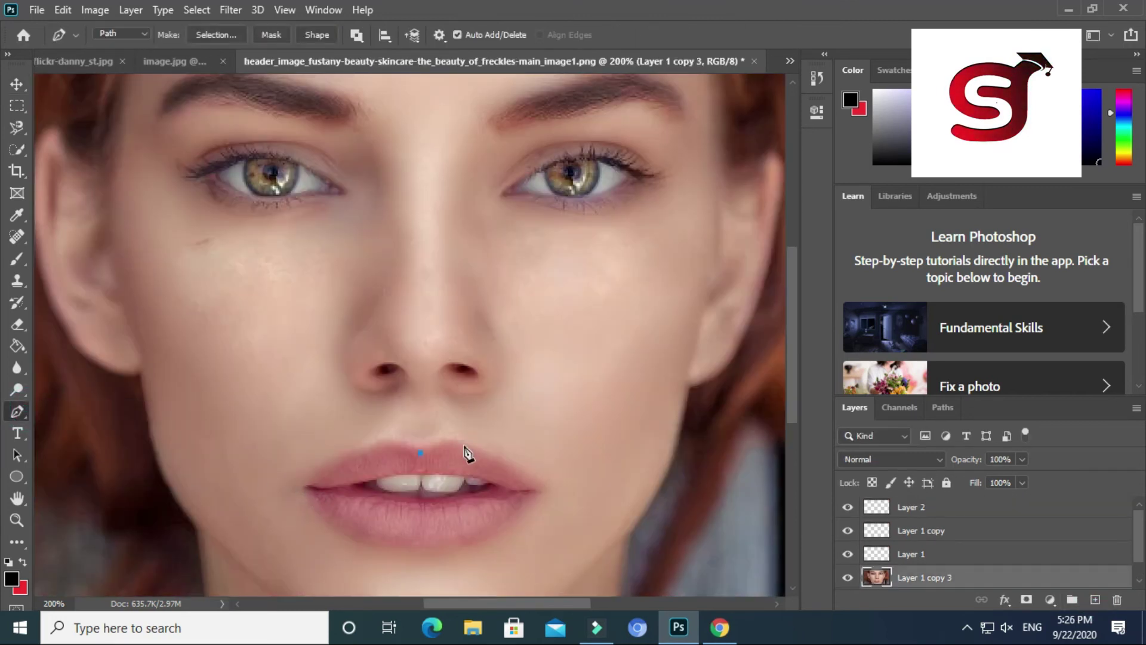
{"action": "left_click", "coordinate": [527, 485]}
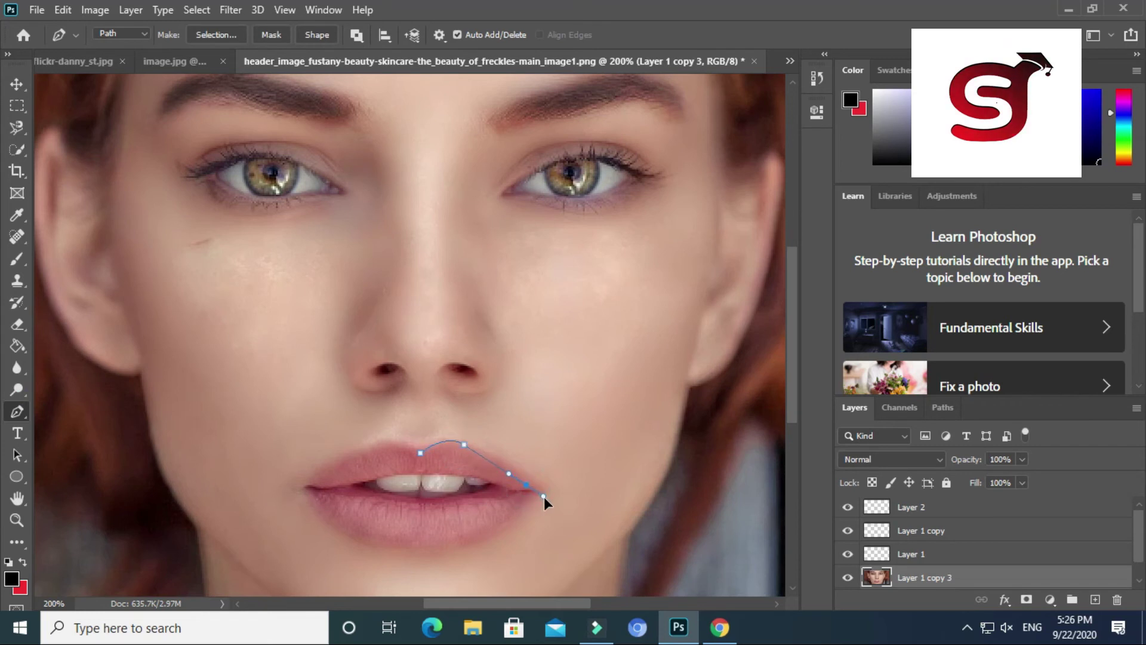
{"action": "left_click_drag", "start_coordinate": [396, 539], "coordinate": [358, 541]}
{"action": "left_click_drag", "start_coordinate": [307, 489], "coordinate": [286, 462]}
{"action": "left_click_drag", "start_coordinate": [375, 447], "coordinate": [394, 442]}
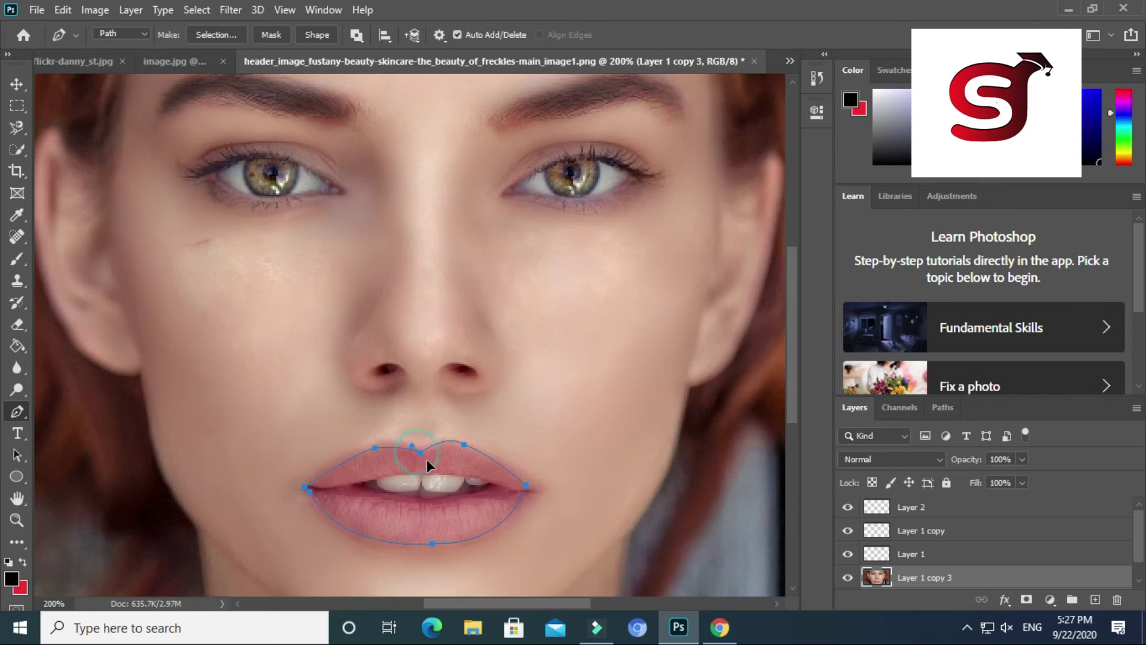
{"action": "left_click", "coordinate": [352, 484]}
{"action": "left_click_drag", "start_coordinate": [494, 485], "coordinate": [432, 462]}
{"action": "mouse_move", "coordinate": [353, 484]}
{"action": "left_mouse_down"}
{"action": "mouse_move", "coordinate": [299, 454]}
{"action": "mouse_move", "coordinate": [266, 455]}
{"action": "left_mouse_up"}
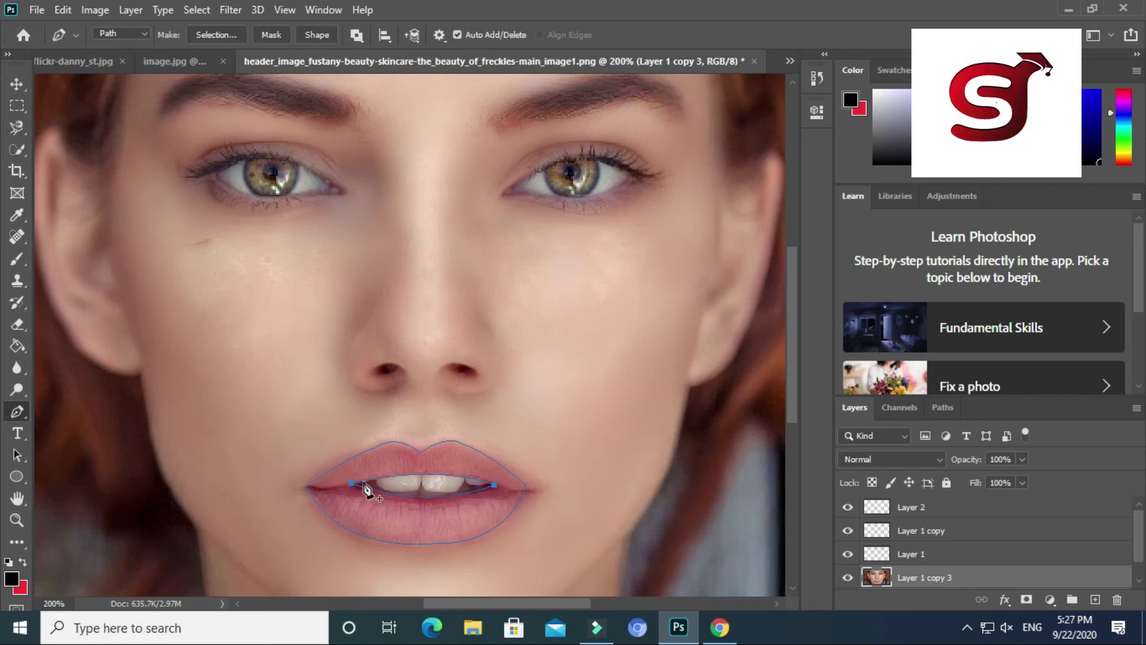
Convert the lip path to a selection and paint it red at full opacity on Layer 2.
{"action": "key", "text": "ctrl+Return"}
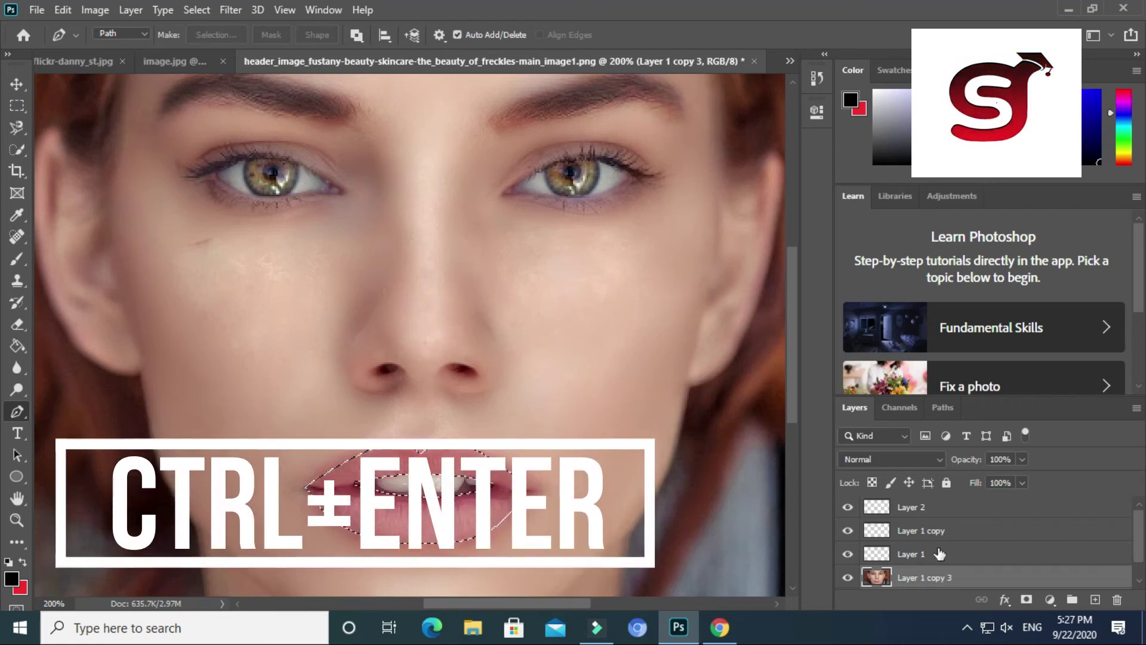
{"action": "left_click", "coordinate": [946, 512]}
{"action": "key", "text": "x"}
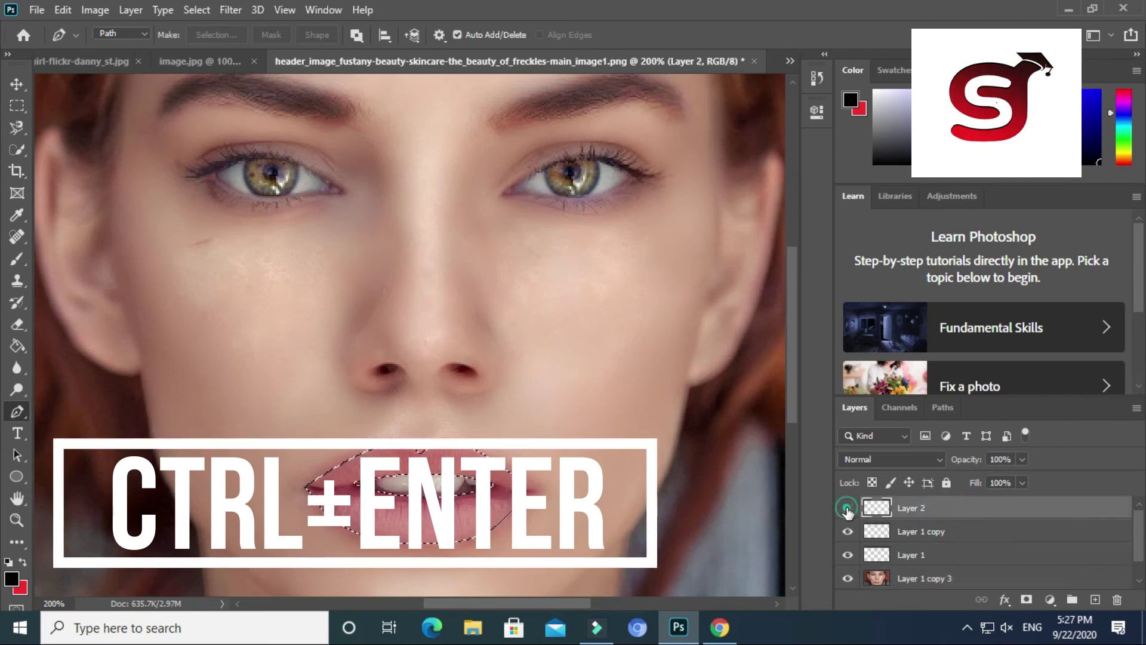
{"action": "key", "text": "b"}
{"action": "left_click", "coordinate": [385, 35]}
{"action": "left_click_drag", "start_coordinate": [396, 54], "coordinate": [438, 54]}
{"action": "key", "text": "bracketright"}
{"action": "key", "text": "bracketright"}
{"action": "key", "text": "bracketright"}
{"action": "mouse_move", "coordinate": [358, 463]}
{"action": "left_mouse_down"}
{"action": "mouse_move", "coordinate": [409, 460]}
{"action": "mouse_move", "coordinate": [332, 486]}
{"action": "mouse_move", "coordinate": [435, 537]}
{"action": "mouse_move", "coordinate": [513, 472]}
{"action": "mouse_move", "coordinate": [430, 454]}
{"action": "left_mouse_up"}
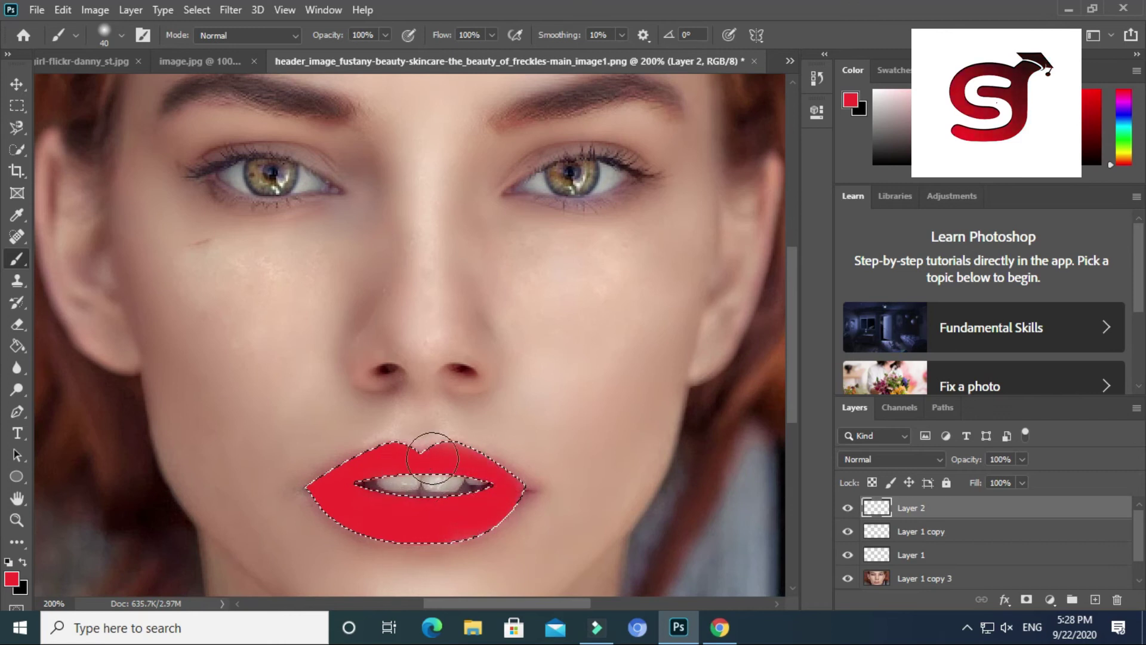
Set Layer 2's blend mode to Multiply and deselect the lips.
{"action": "key", "text": "v"}
{"action": "left_click", "coordinate": [915, 461]}
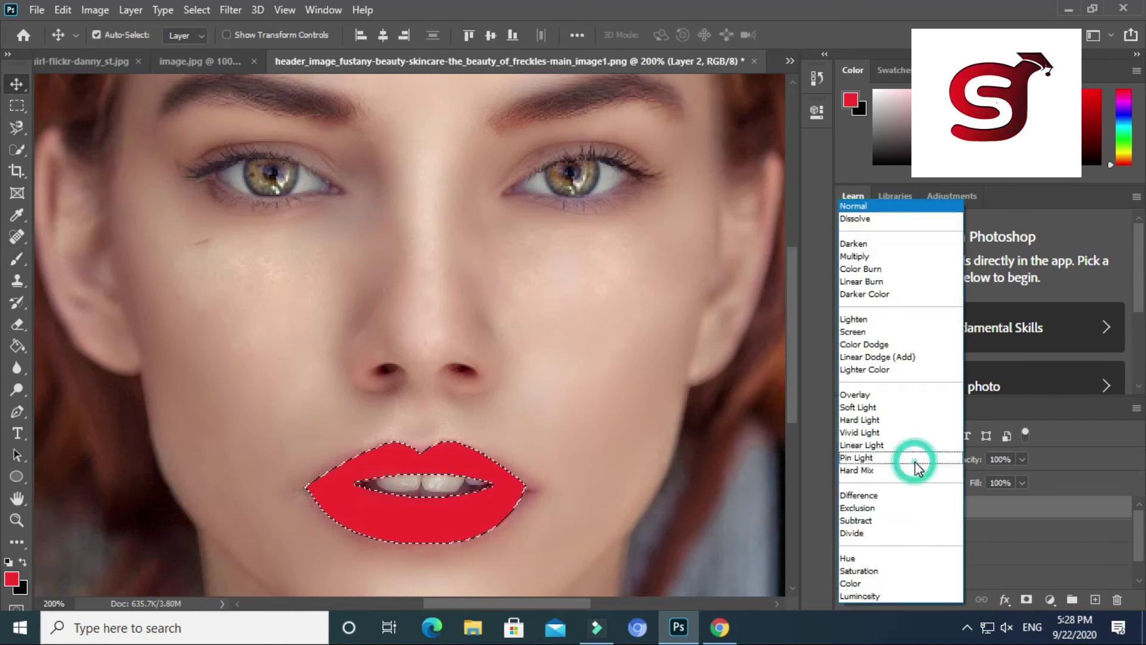
{"action": "left_click", "coordinate": [855, 257]}
{"action": "key", "text": "ctrl+d"}
{"action": "left_click", "coordinate": [17, 368]}
{"action": "right_click", "coordinate": [17, 367]}
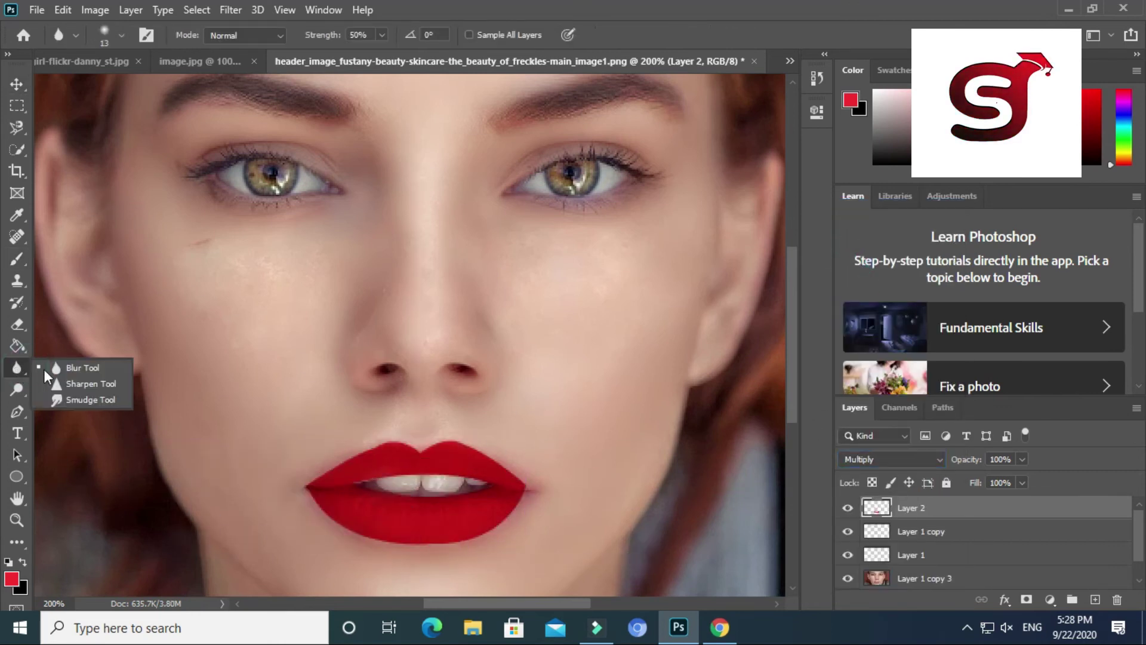
Pen-trace a winged eyeliner shape along the left eye's upper lid.
{"action": "left_click", "coordinate": [62, 365]}
{"action": "left_click", "coordinate": [17, 83]}
{"action": "key", "text": "p"}
{"action": "scroll", "coordinate": [393, 310], "scroll_direction": "up", "scroll_amount": 3}
{"action": "left_click", "coordinate": [350, 301]}
{"action": "left_click_drag", "start_coordinate": [218, 270], "coordinate": [155, 310]}
On a new layer, fill the eyeliner selection with black and deselect.
{"action": "key", "text": "ctrl+shift+alt+n"}
{"action": "key", "text": "b"}
{"action": "key", "text": "x"}
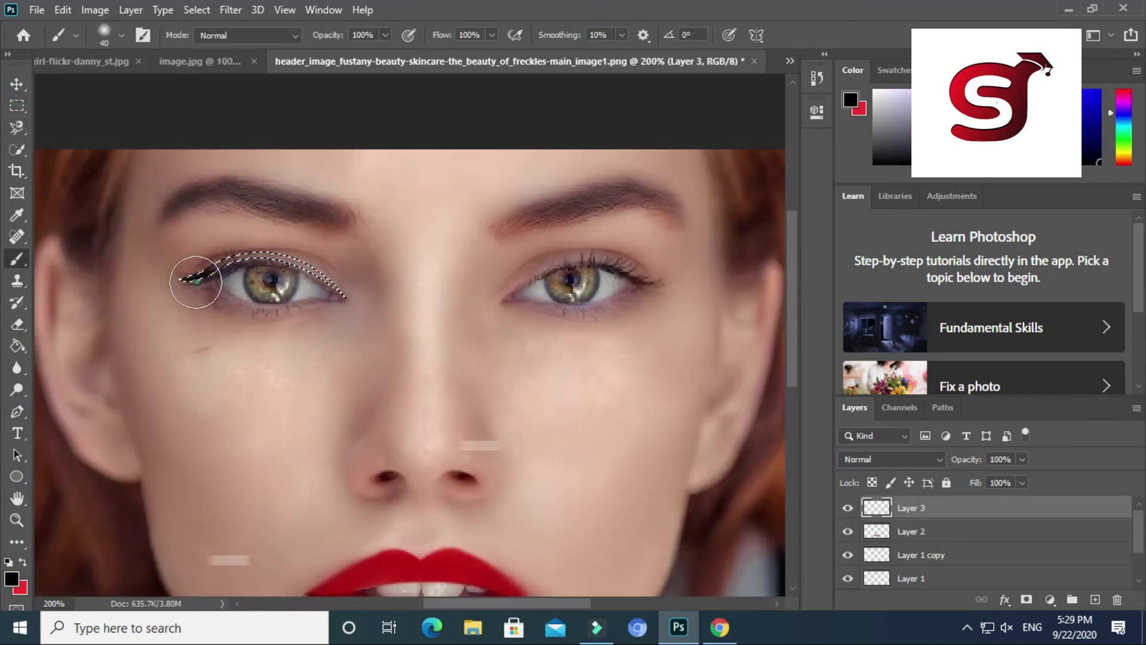
{"action": "key", "text": "ctrl+Return"}
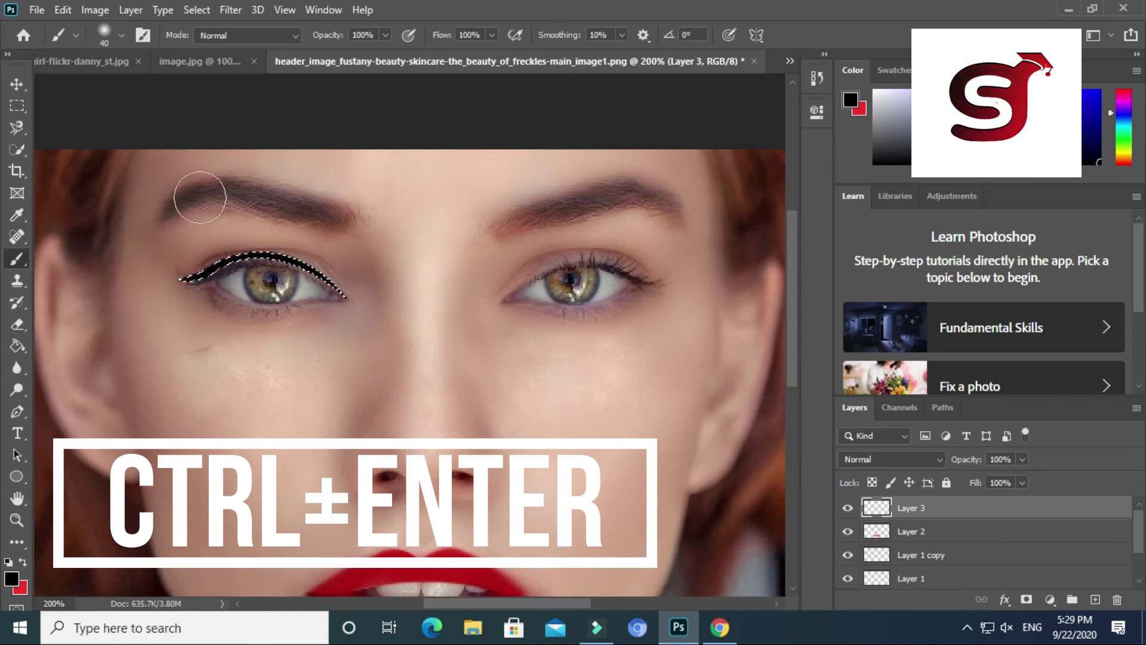
{"action": "left_click", "coordinate": [17, 85]}
{"action": "key", "text": "ctrl+d"}
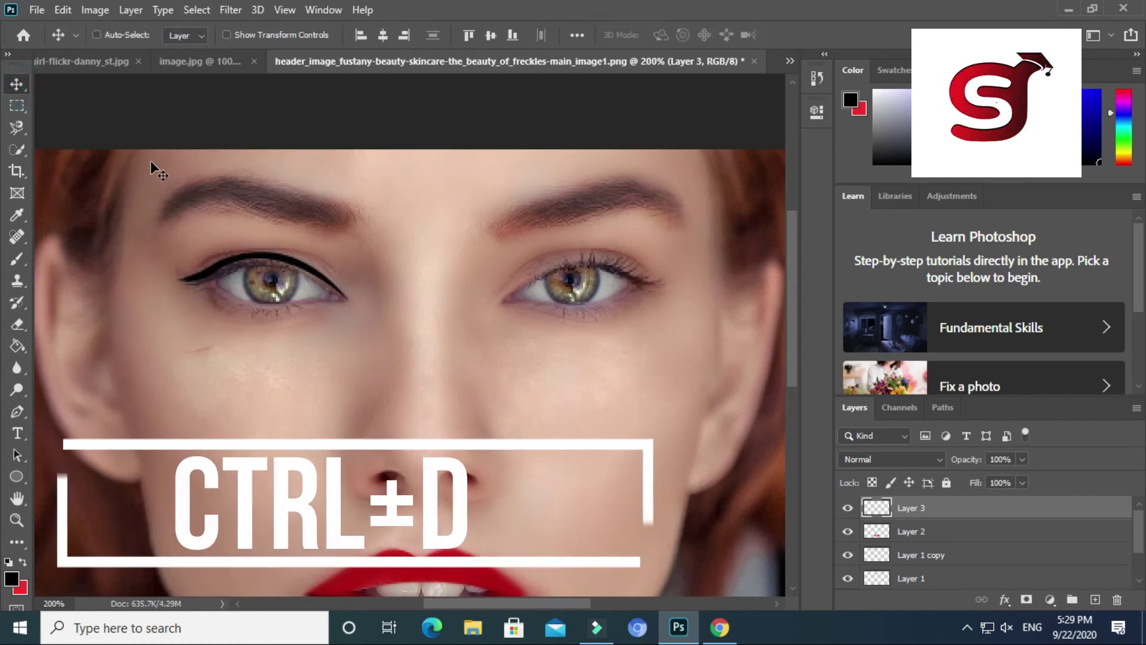
{"action": "left_click", "coordinate": [273, 263]}
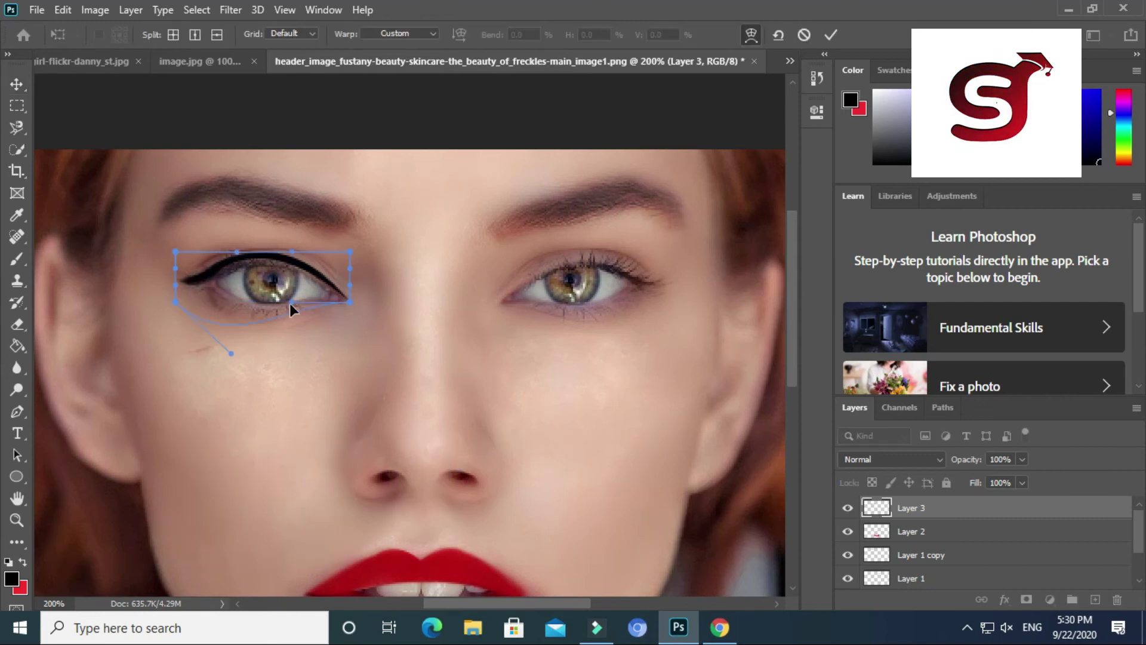
Duplicate the eyeliner layer, flip the copy horizontally and place it over the right eye.
{"action": "key", "text": "Return"}
{"action": "key", "text": "ctrl+j"}
{"action": "key", "text": "ctrl+t"}
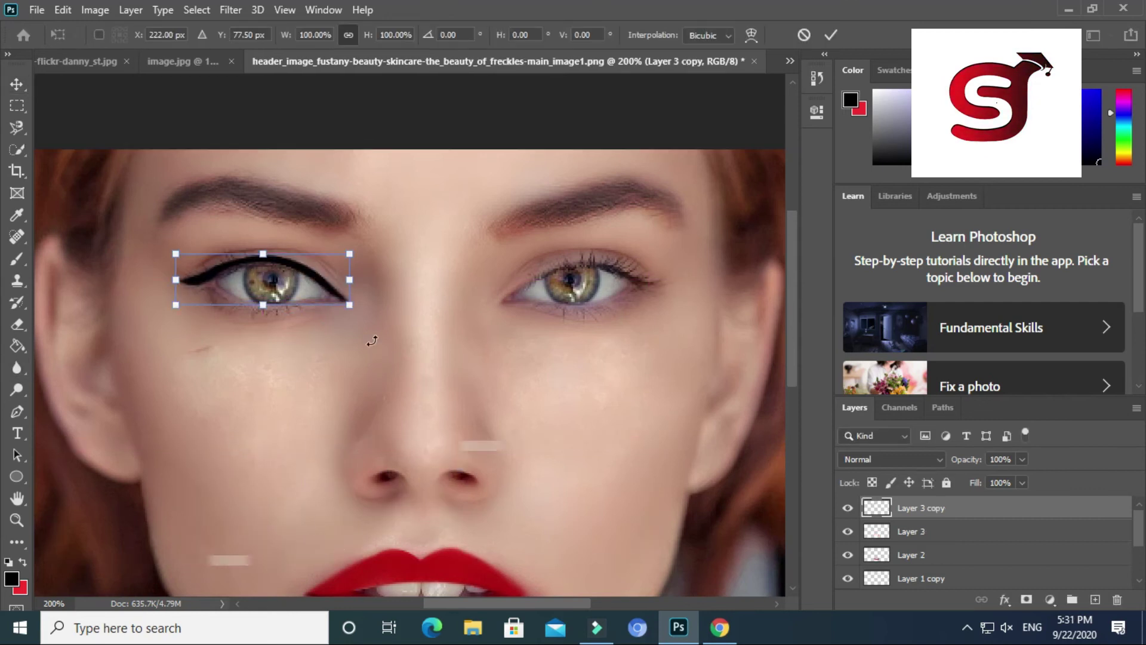
{"action": "right_click", "coordinate": [299, 266]}
{"action": "left_click", "coordinate": [380, 550]}
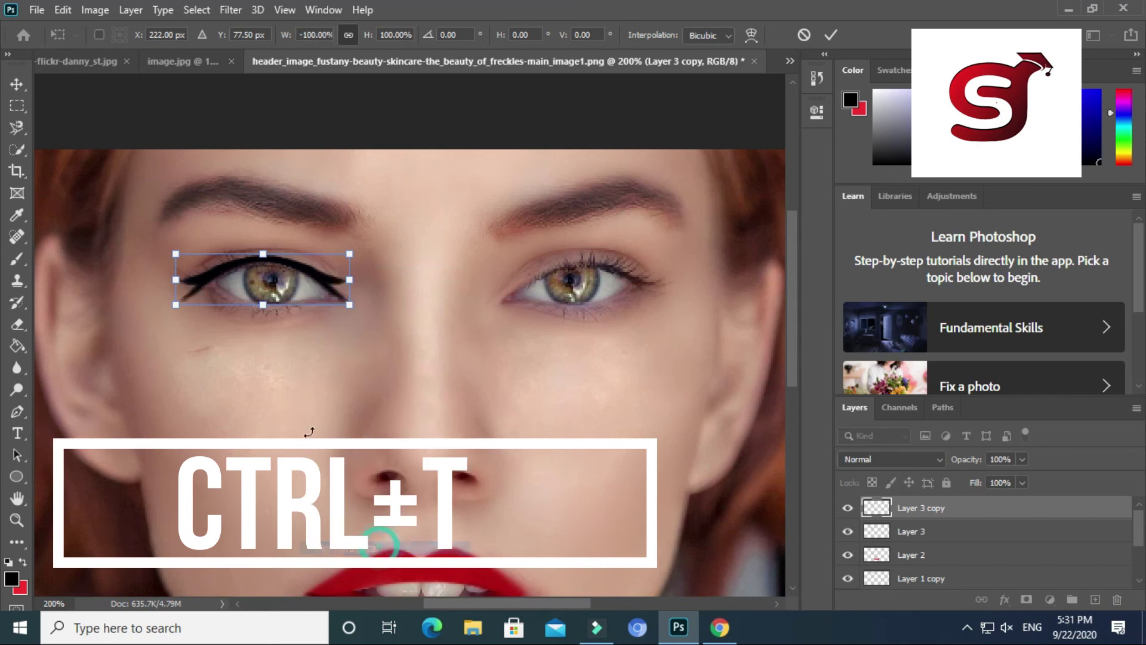
{"action": "mouse_move", "coordinate": [315, 274]}
{"action": "left_mouse_down"}
{"action": "mouse_move", "coordinate": [619, 278]}
{"action": "mouse_move", "coordinate": [607, 280]}
{"action": "left_mouse_up"}
{"action": "key", "text": "Return"}
Paint a thick black liner along the left lower lid on new Layer 4.
{"action": "key", "text": "p"}
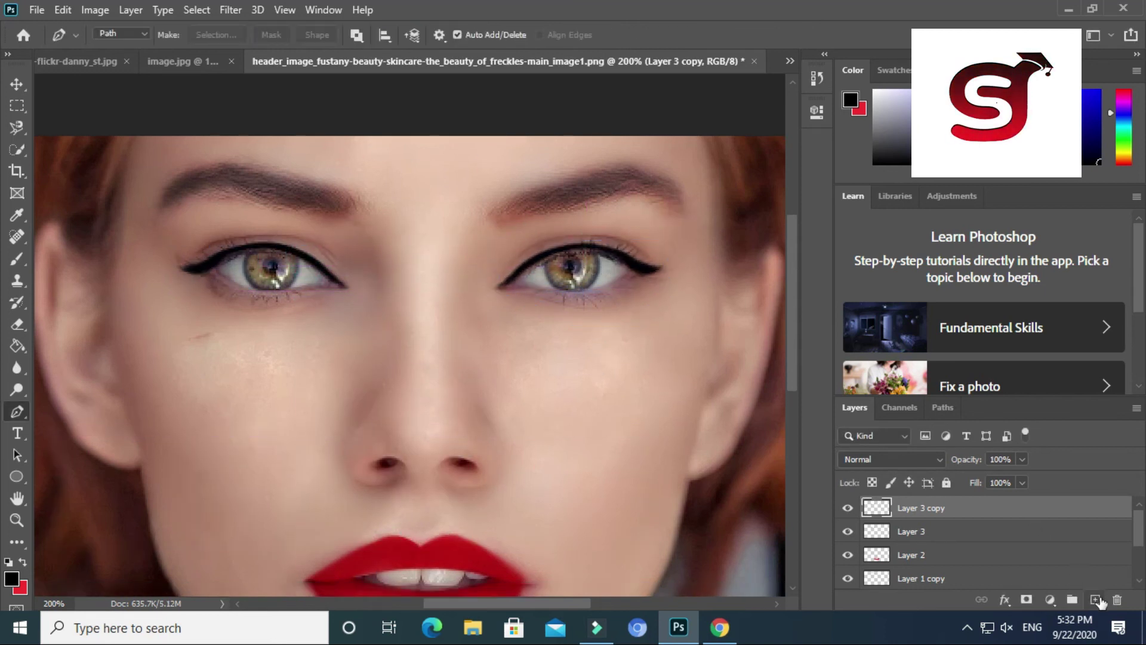
{"action": "left_click", "coordinate": [1096, 600]}
{"action": "left_click", "coordinate": [20, 87]}
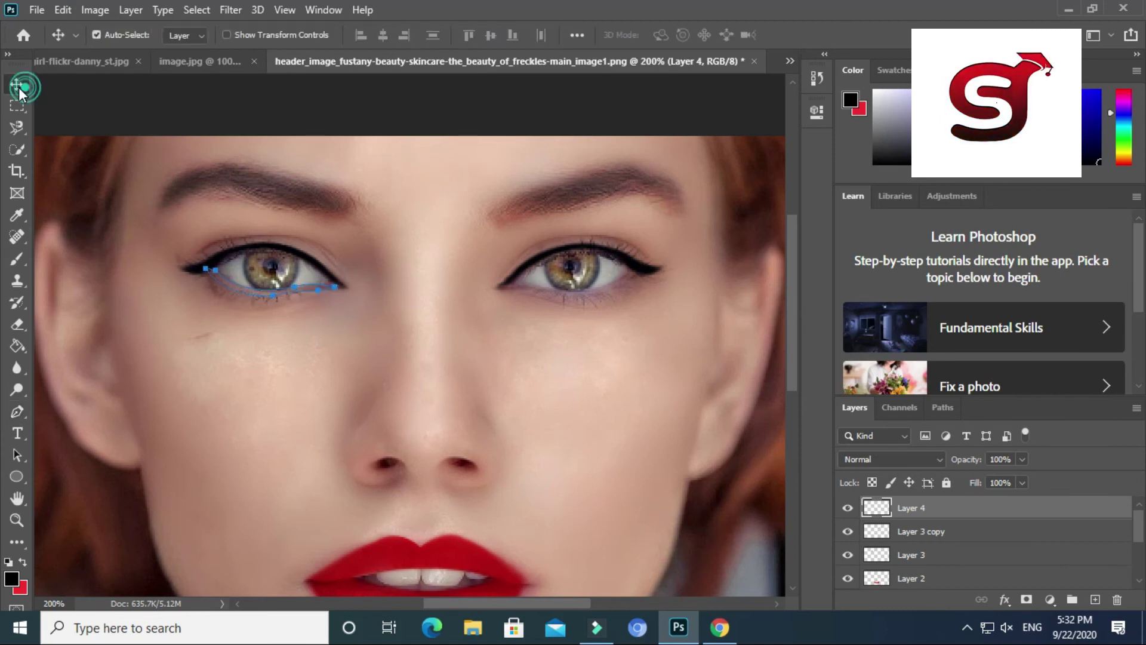
{"action": "key", "text": "ctrl+Return"}
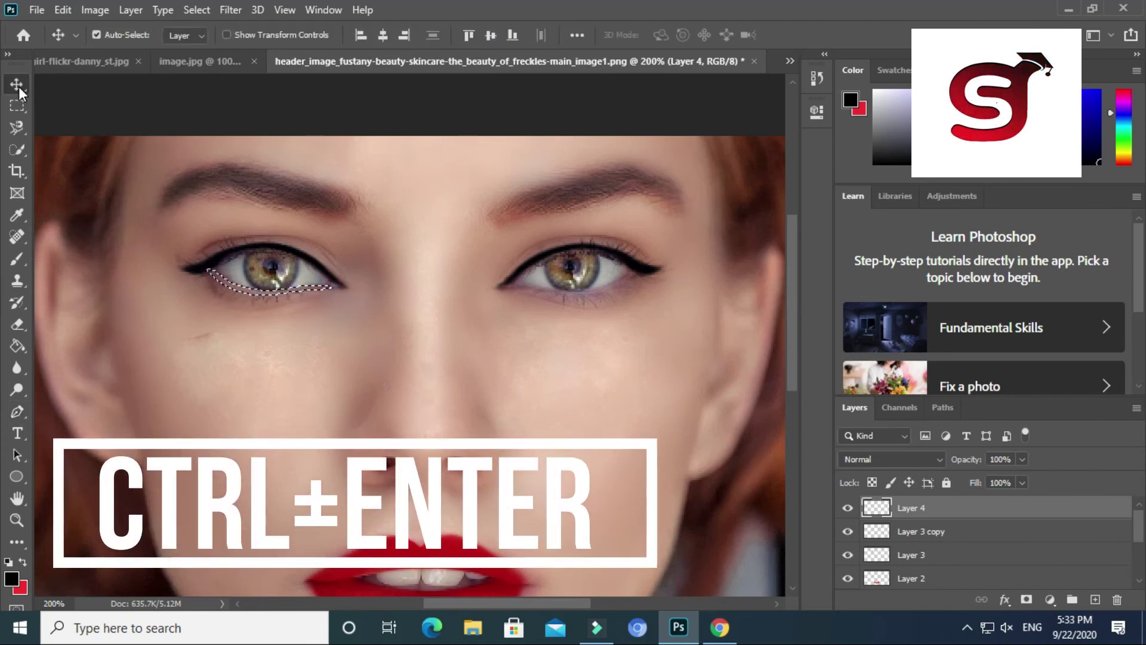
{"action": "left_click", "coordinate": [17, 258]}
{"action": "left_click_drag", "start_coordinate": [206, 273], "coordinate": [277, 293]}
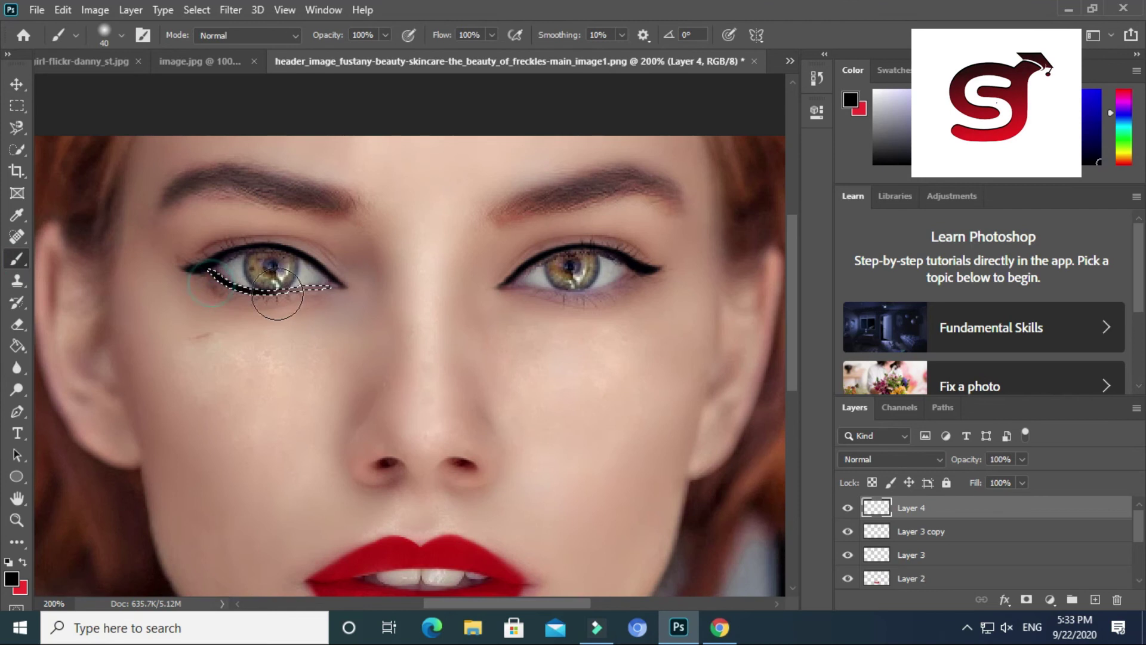
{"action": "key", "text": "ctrl+d"}
{"action": "key", "text": "v"}
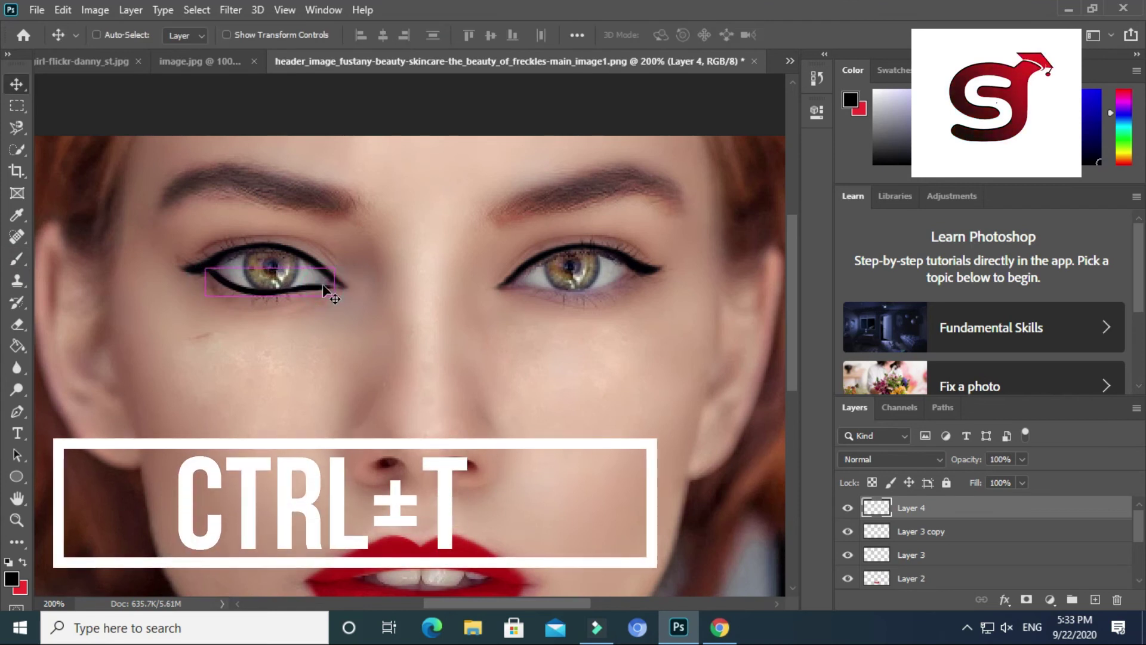
Duplicate Layer 4, flip the copy horizontally onto the right eye, and start warping it.
{"action": "key", "text": "ctrl+t"}
{"action": "right_click", "coordinate": [326, 294]}
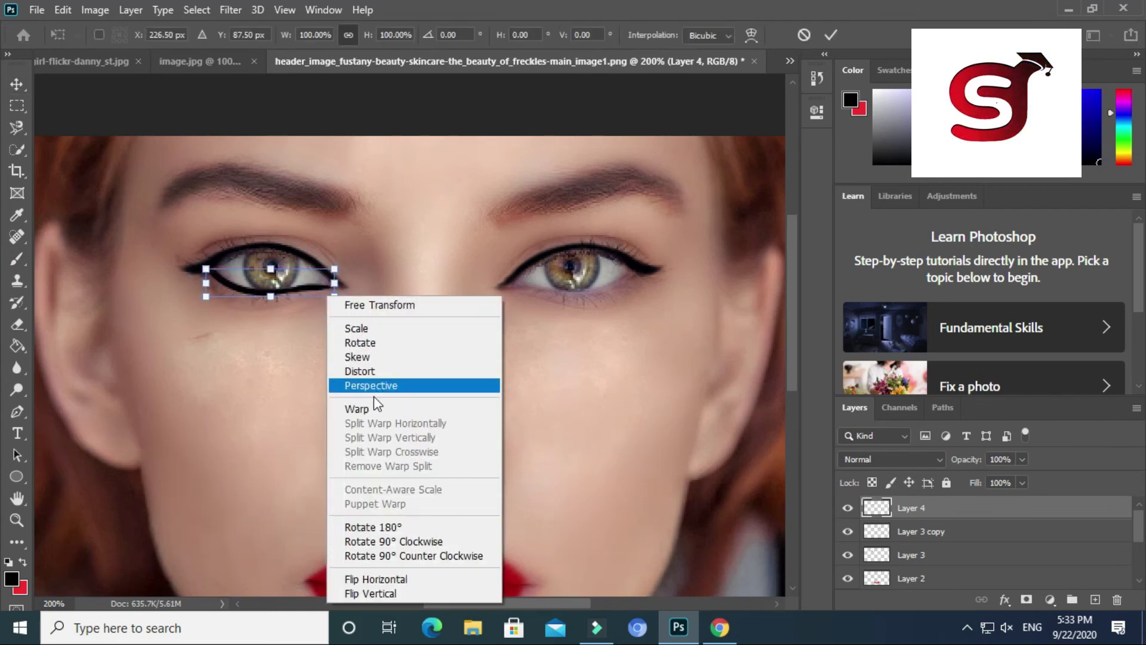
{"action": "left_click", "coordinate": [370, 409]}
{"action": "key", "text": "Return"}
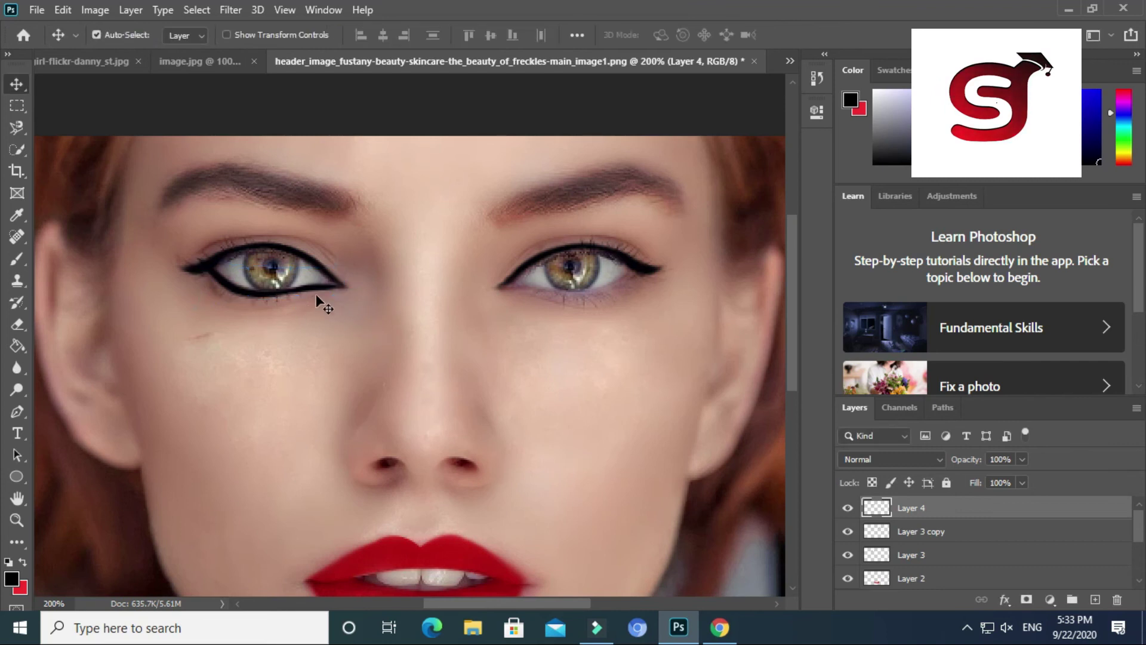
{"action": "left_click_drag", "start_coordinate": [1068, 507], "coordinate": [1095, 599]}
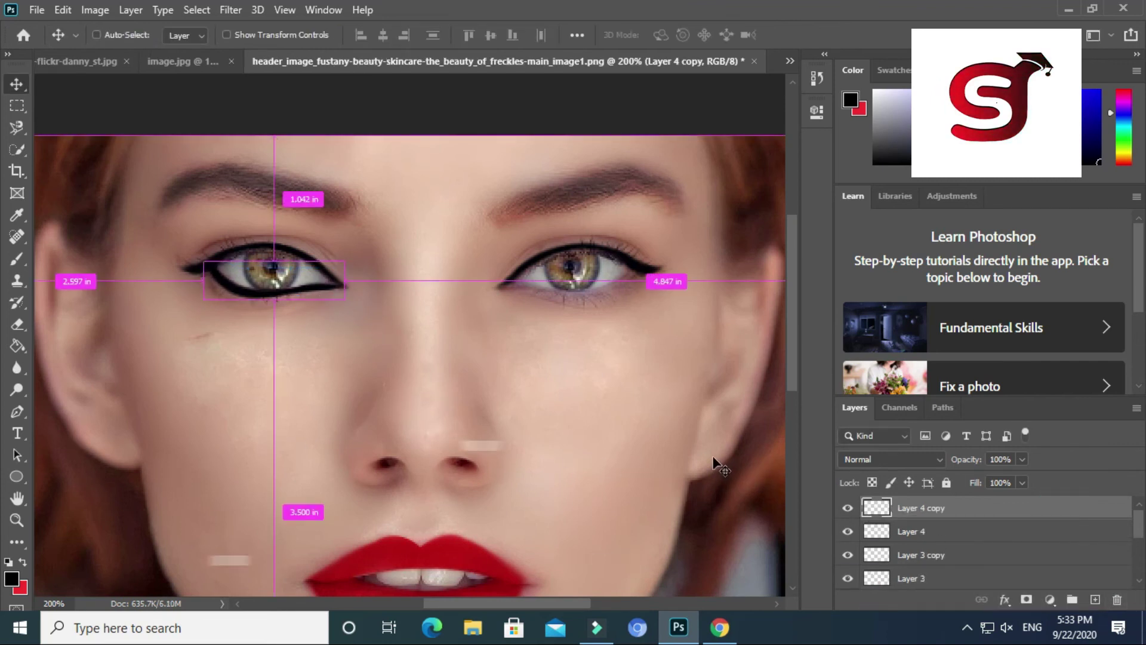
{"action": "key", "text": "ctrl+t"}
{"action": "right_click", "coordinate": [327, 289]}
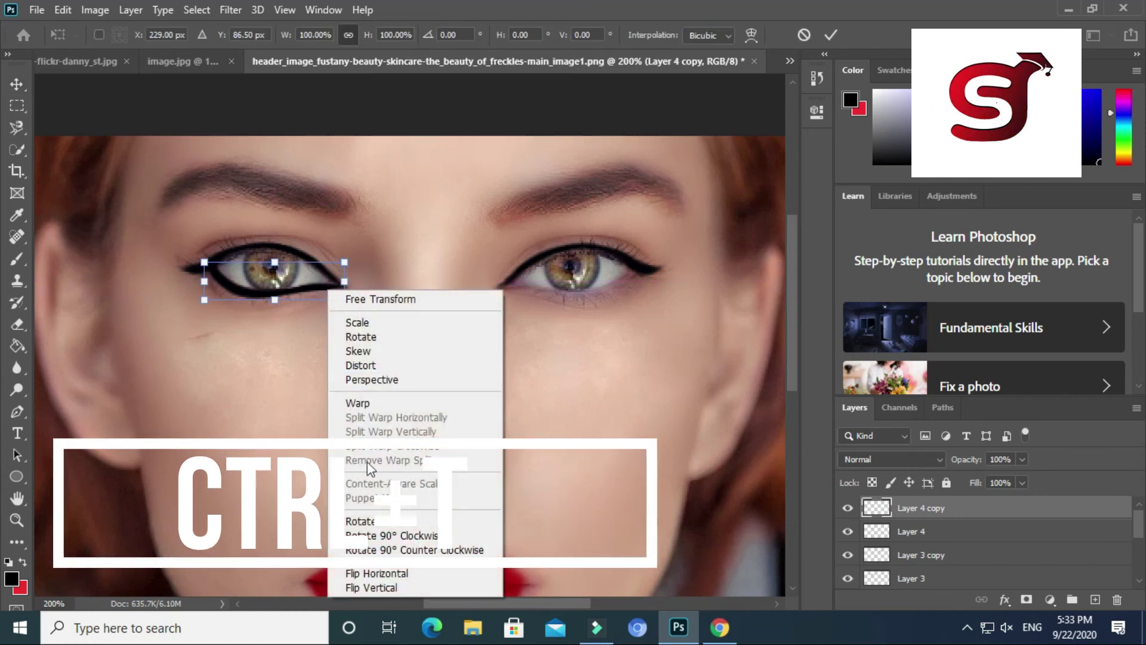
{"action": "left_click", "coordinate": [378, 573]}
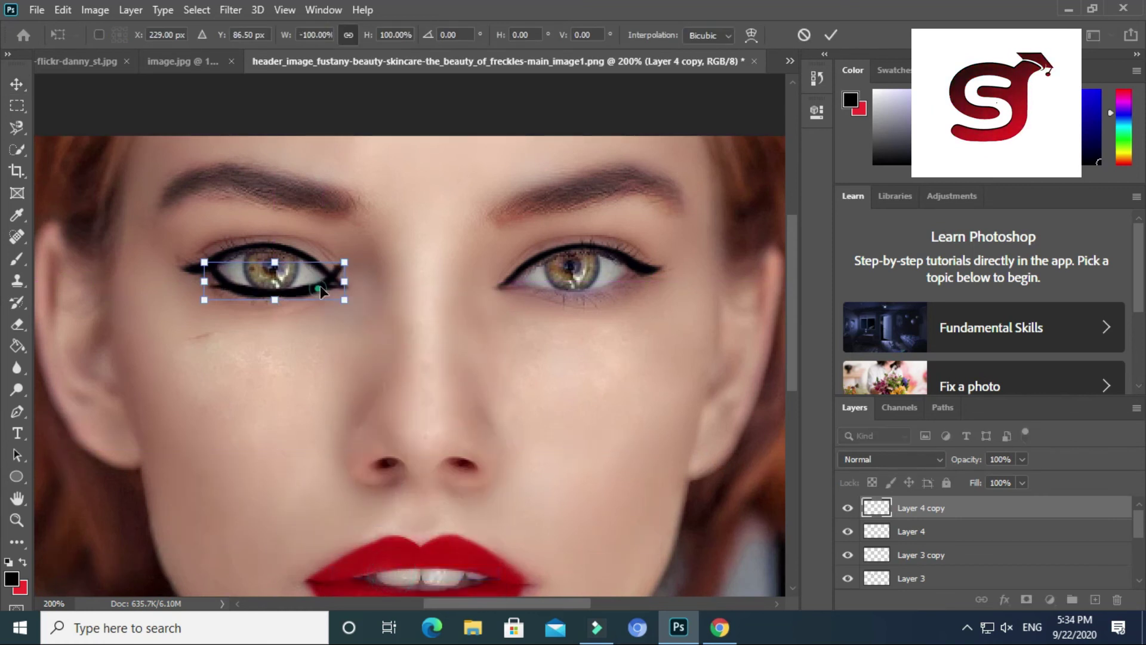
{"action": "left_click_drag", "start_coordinate": [320, 286], "coordinate": [608, 288]}
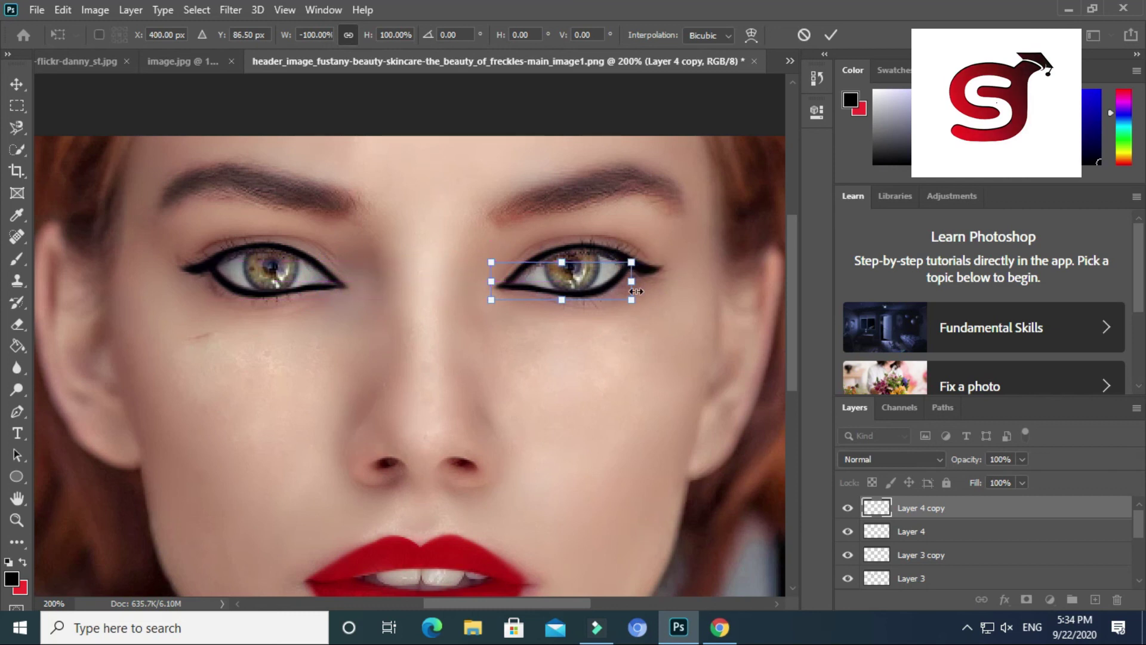
{"action": "key", "text": "Right"}
{"action": "key", "text": "Right"}
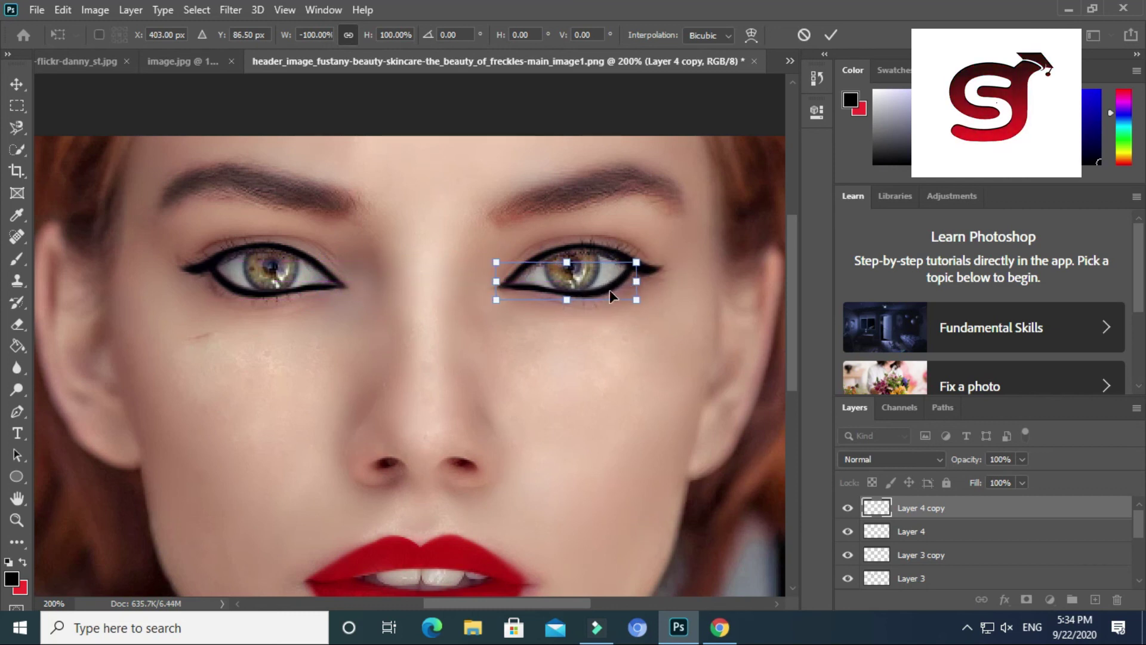
{"action": "right_click", "coordinate": [610, 292]}
{"action": "left_click", "coordinate": [653, 403]}
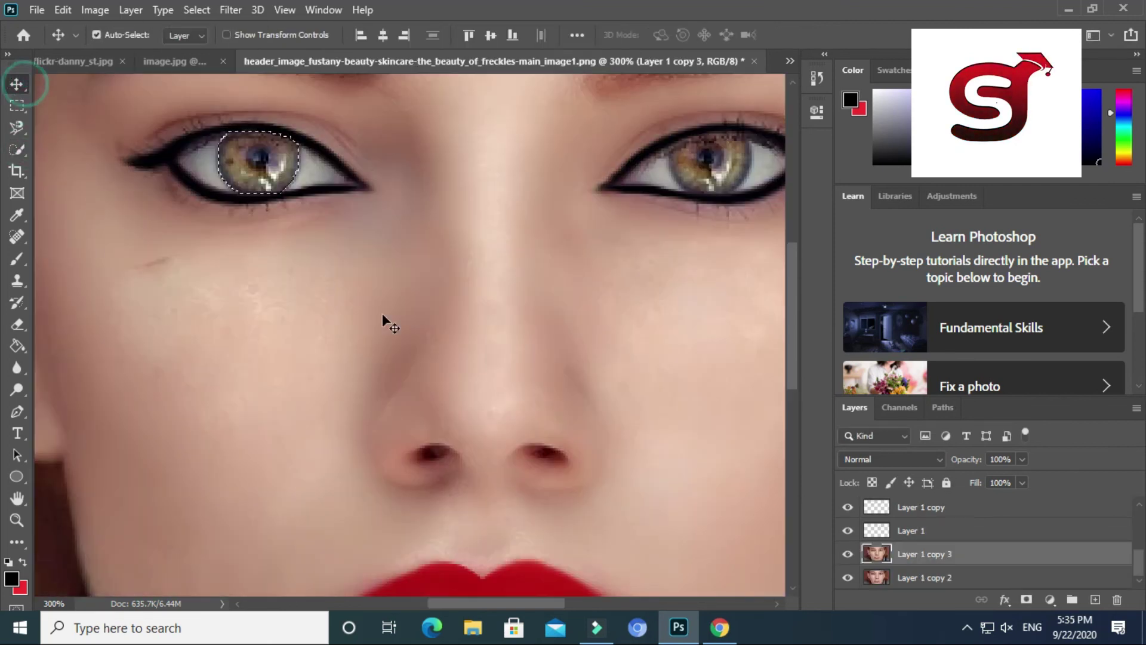
Paint red over the left iris selection on new Layer 6, set to Overlay.
{"action": "scroll", "coordinate": [963, 551], "scroll_direction": "up", "scroll_amount": 5}
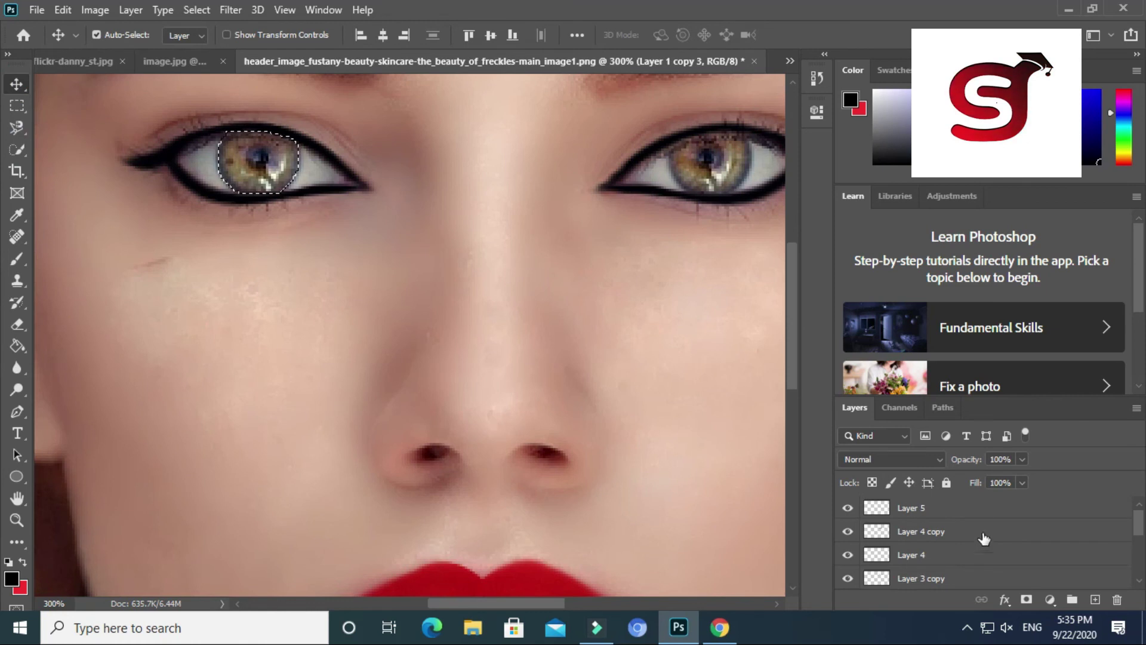
{"action": "left_click", "coordinate": [971, 510]}
{"action": "left_click", "coordinate": [1096, 600]}
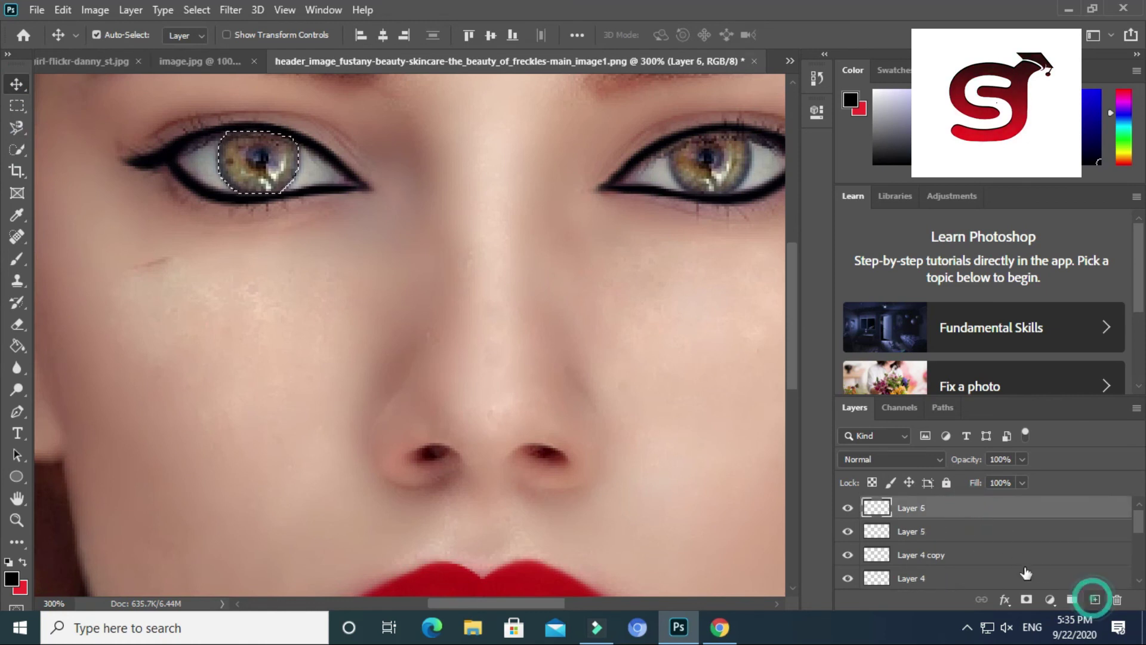
{"action": "left_click", "coordinate": [16, 260]}
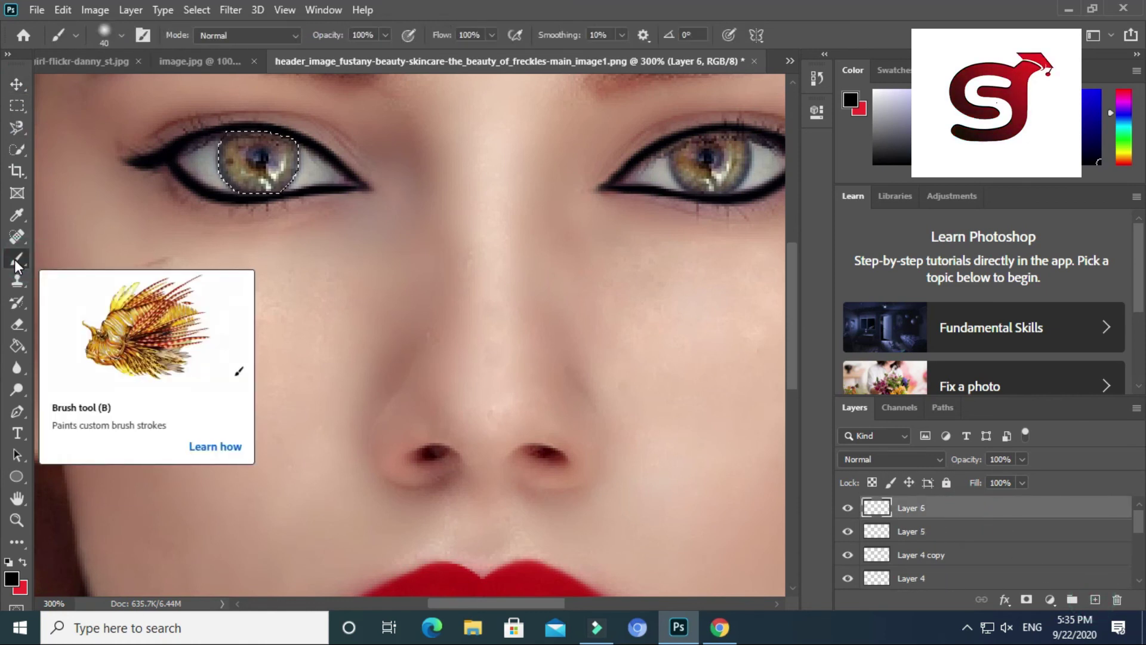
{"action": "left_click", "coordinate": [23, 563]}
{"action": "left_click_drag", "start_coordinate": [239, 157], "coordinate": [265, 179]}
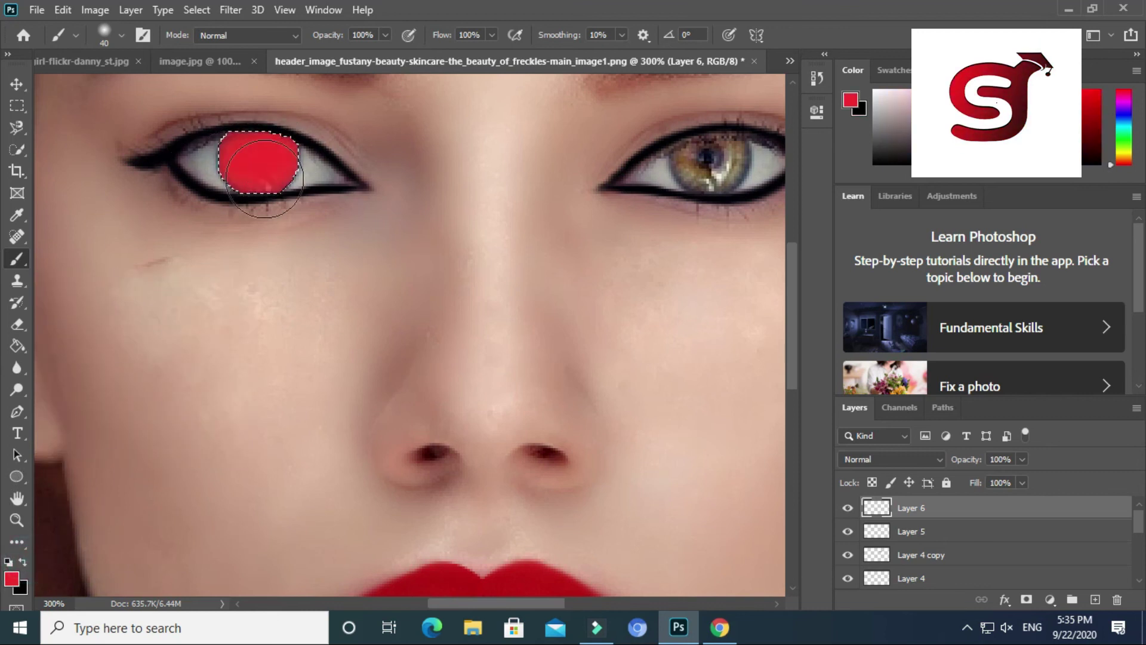
{"action": "key", "text": "v"}
{"action": "left_click", "coordinate": [890, 459]}
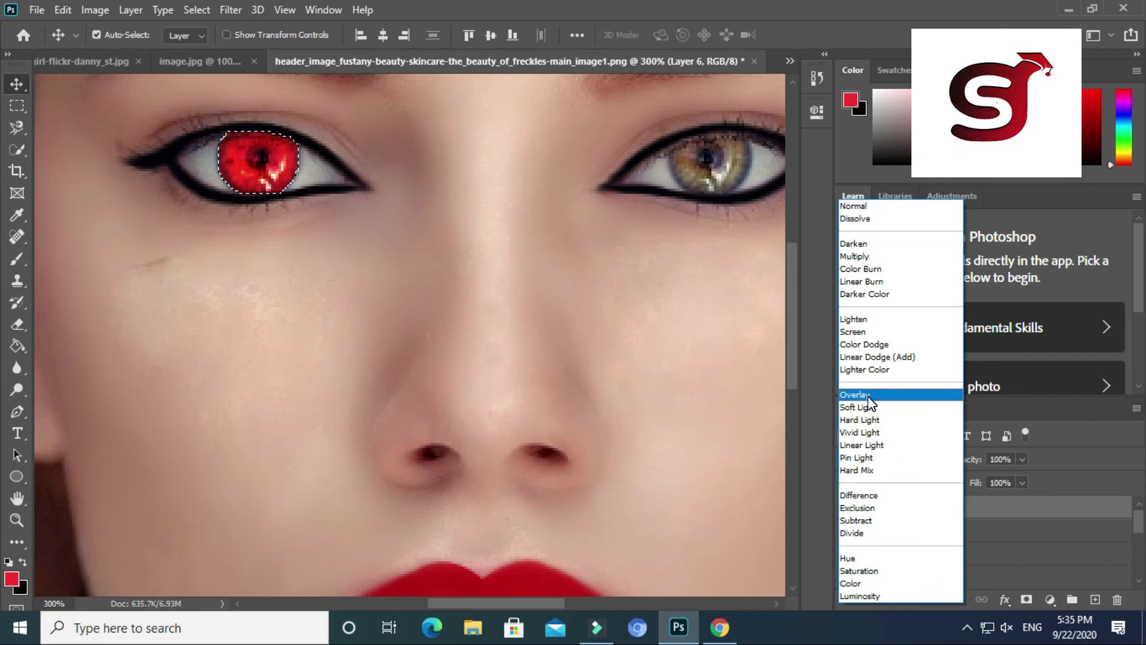
{"action": "left_click", "coordinate": [869, 395]}
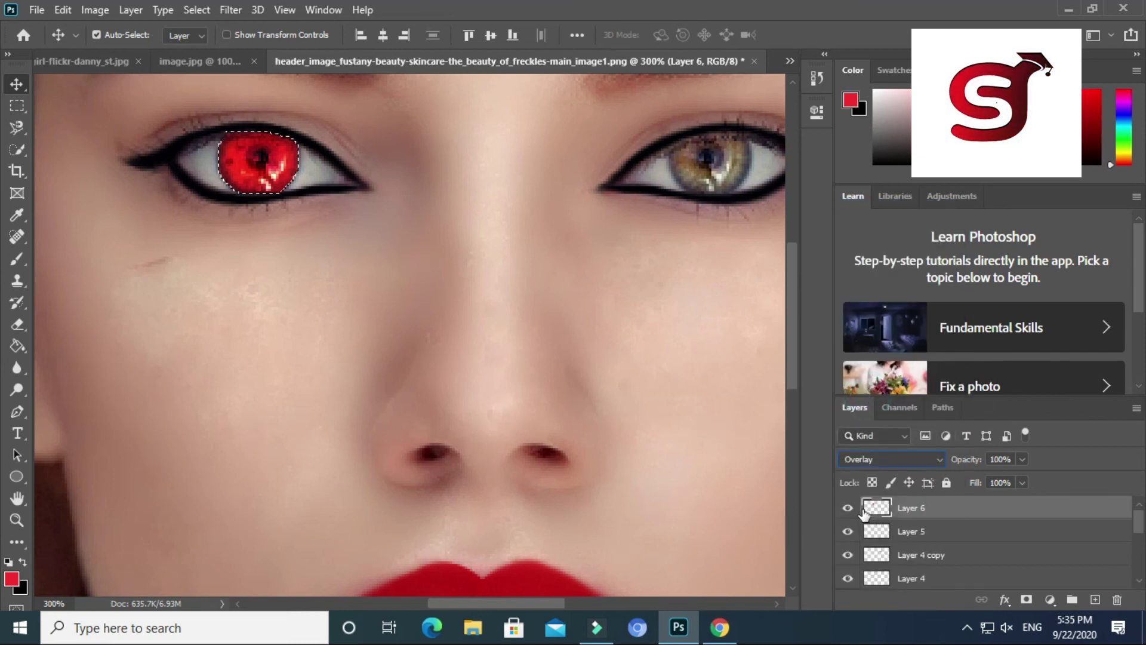
Deselect and erase the red from the pupil so it stays dark.
{"action": "key", "text": "ctrl+d"}
{"action": "right_click", "coordinate": [17, 325]}
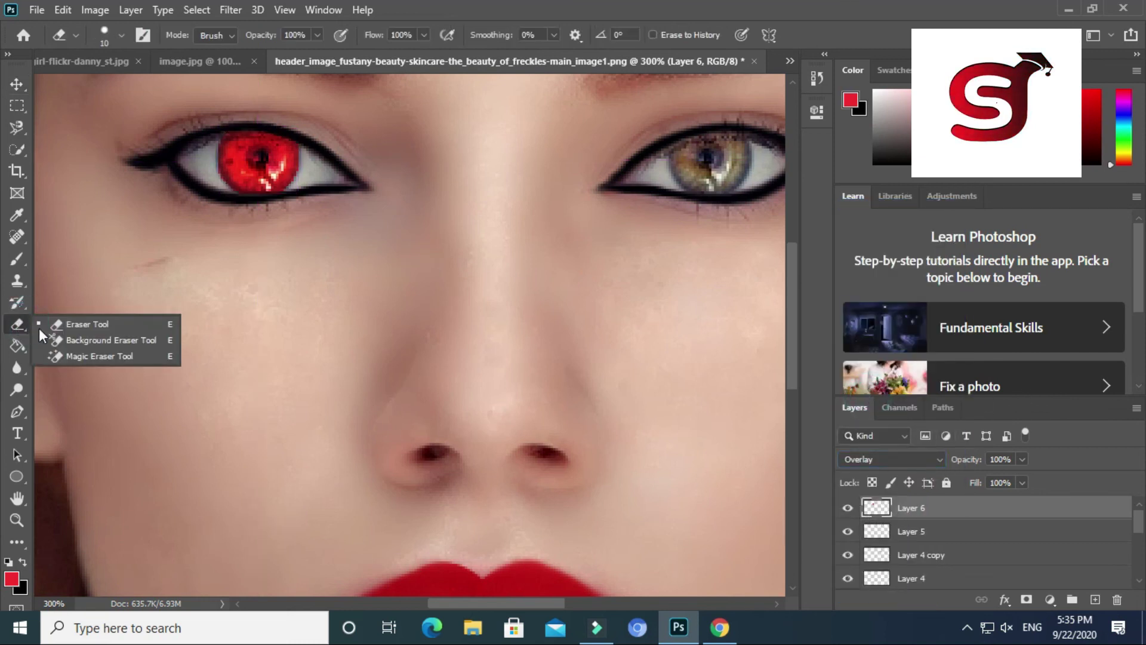
{"action": "left_click", "coordinate": [64, 327]}
{"action": "left_click", "coordinate": [256, 158]}
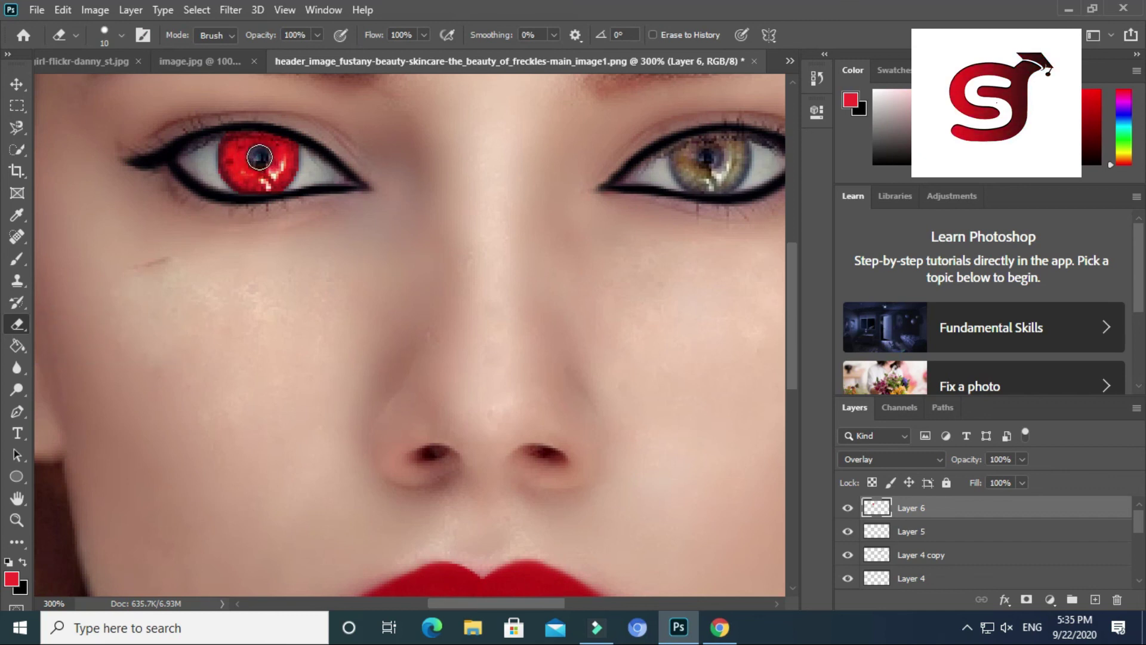
{"action": "left_click", "coordinate": [259, 158]}
{"action": "left_click", "coordinate": [259, 159]}
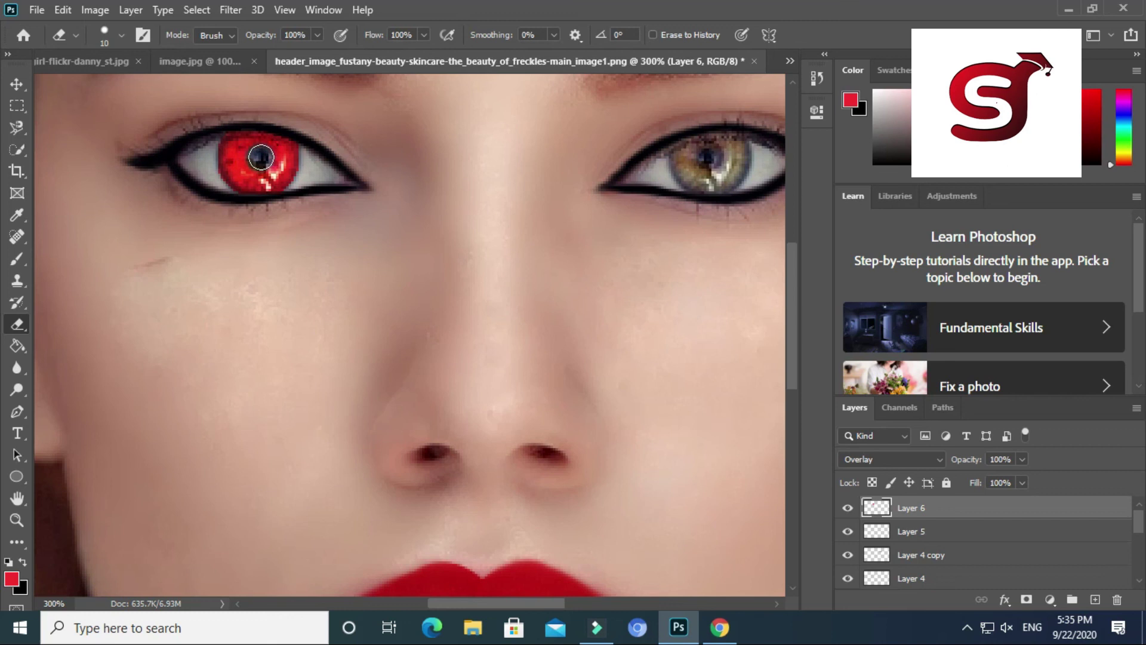
{"action": "key", "text": "ctrl+minus"}
{"action": "left_click_drag", "start_coordinate": [1059, 510], "coordinate": [1094, 599]}
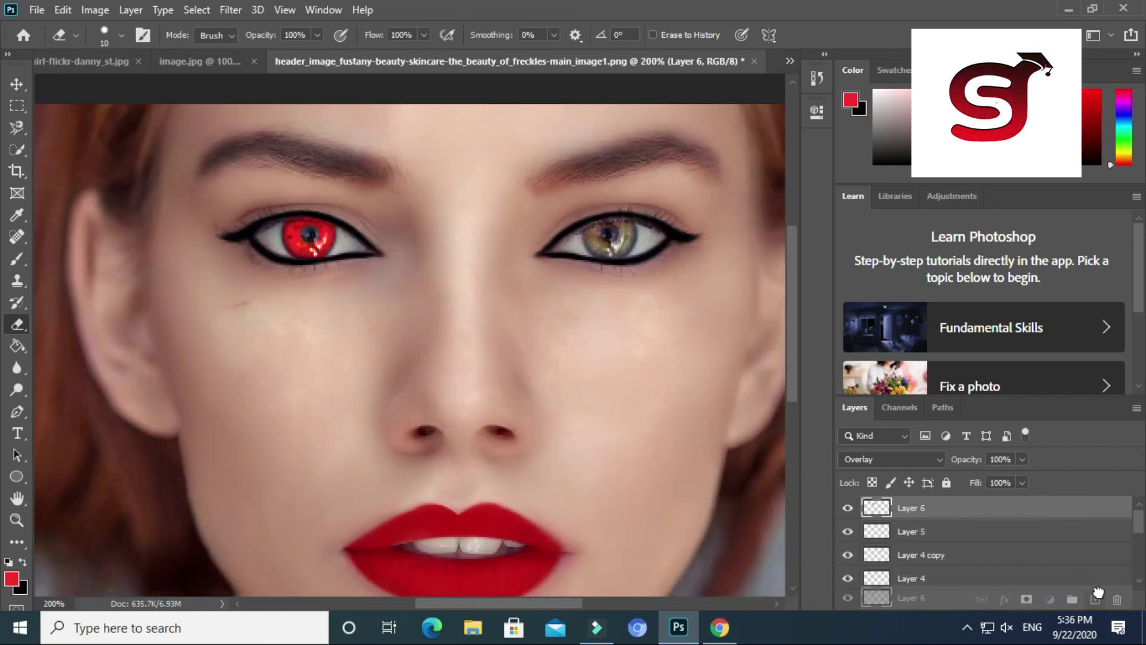
Set the iris copy to Multiply, merge it with Layer 6 as Overlay, and erase stray red near the lid.
{"action": "left_click", "coordinate": [889, 459]}
{"action": "left_click", "coordinate": [872, 256]}
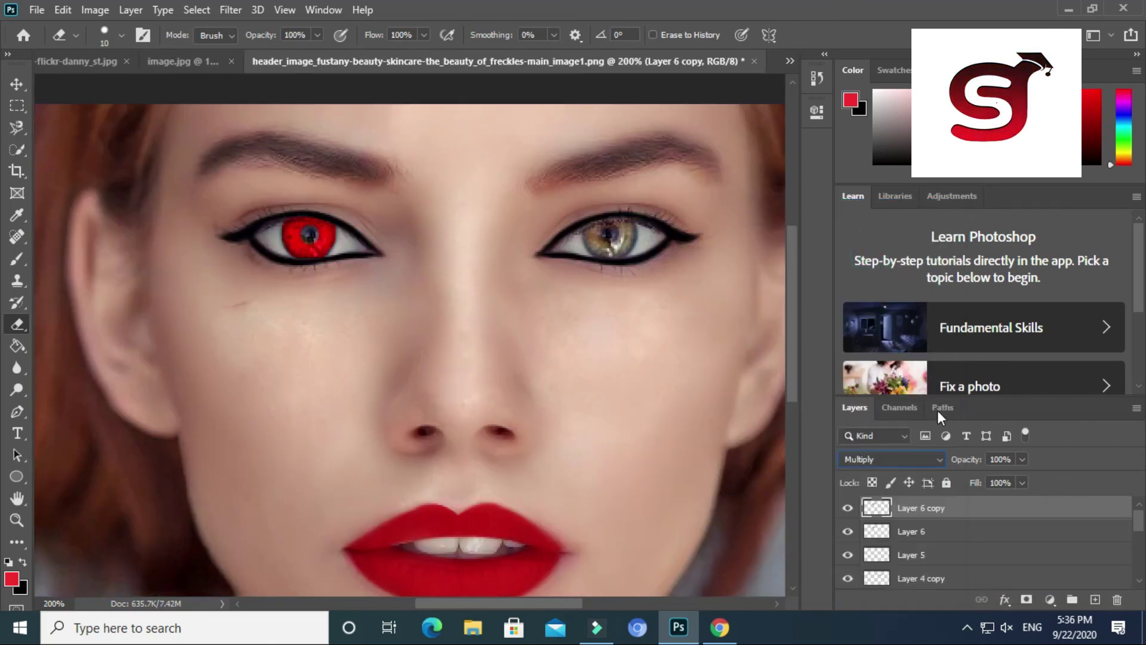
{"action": "left_click", "coordinate": [924, 531], "text": "shift"}
{"action": "right_click", "coordinate": [924, 529]}
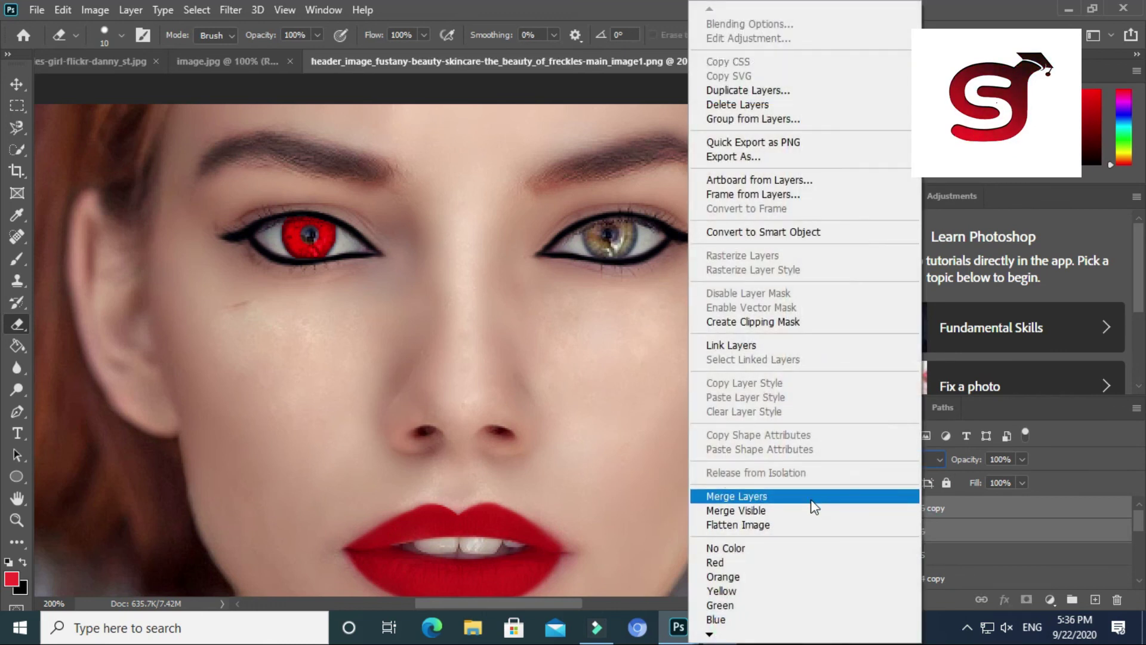
{"action": "left_click", "coordinate": [813, 496]}
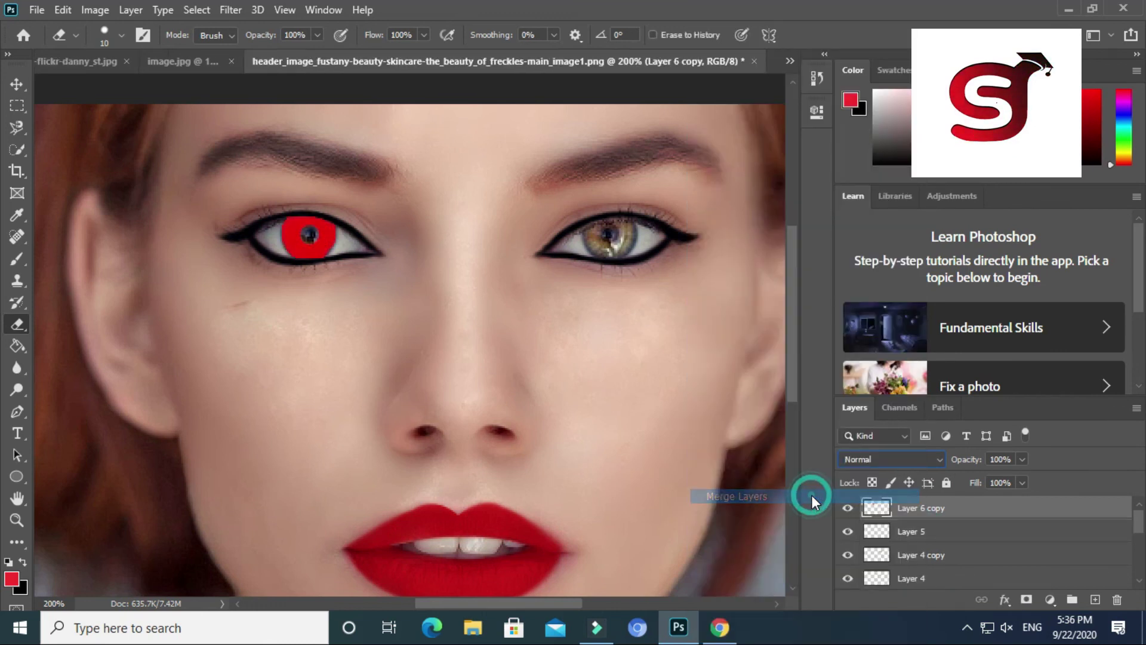
{"action": "left_click", "coordinate": [889, 459]}
{"action": "left_click", "coordinate": [875, 402]}
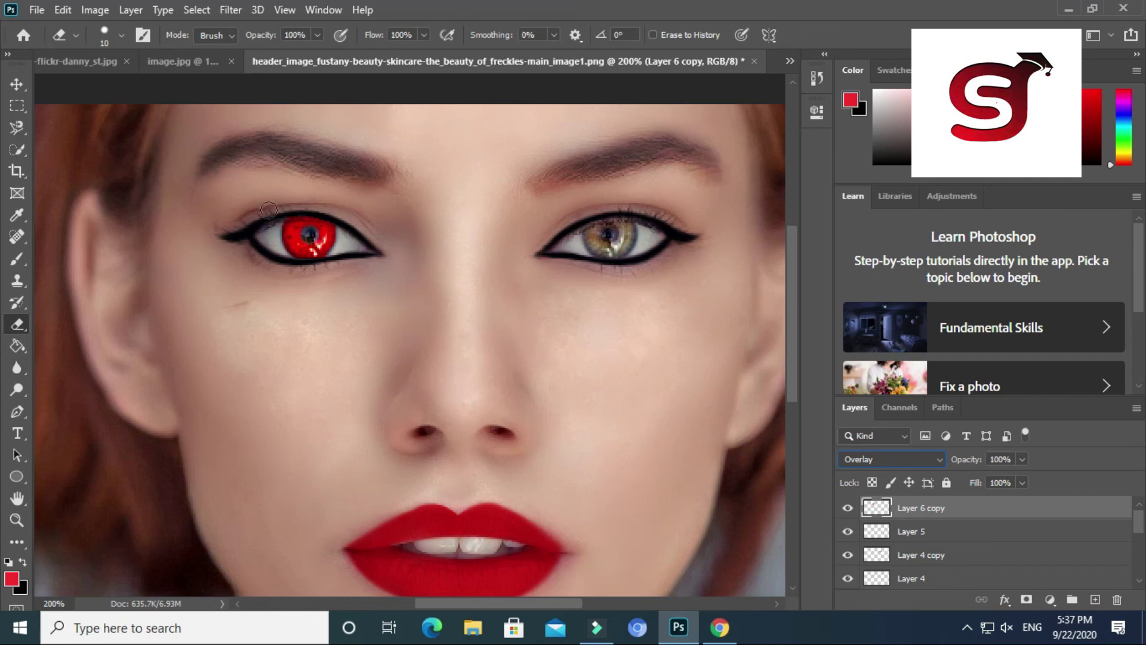
{"action": "left_click_drag", "start_coordinate": [278, 212], "coordinate": [314, 209]}
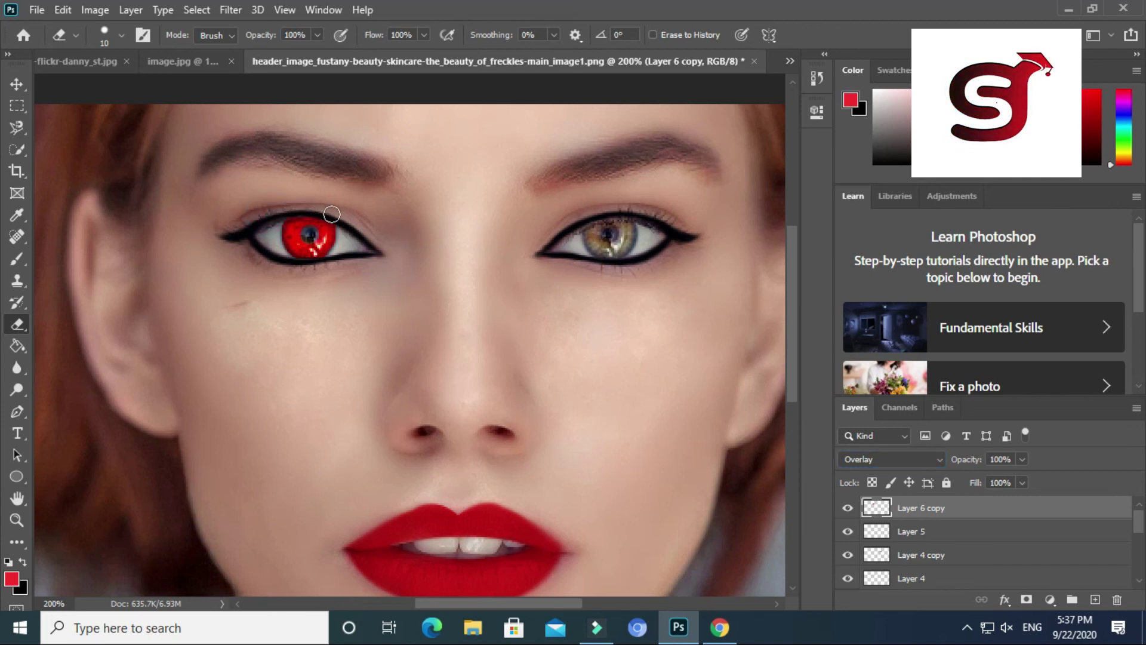
{"action": "left_click", "coordinate": [16, 88]}
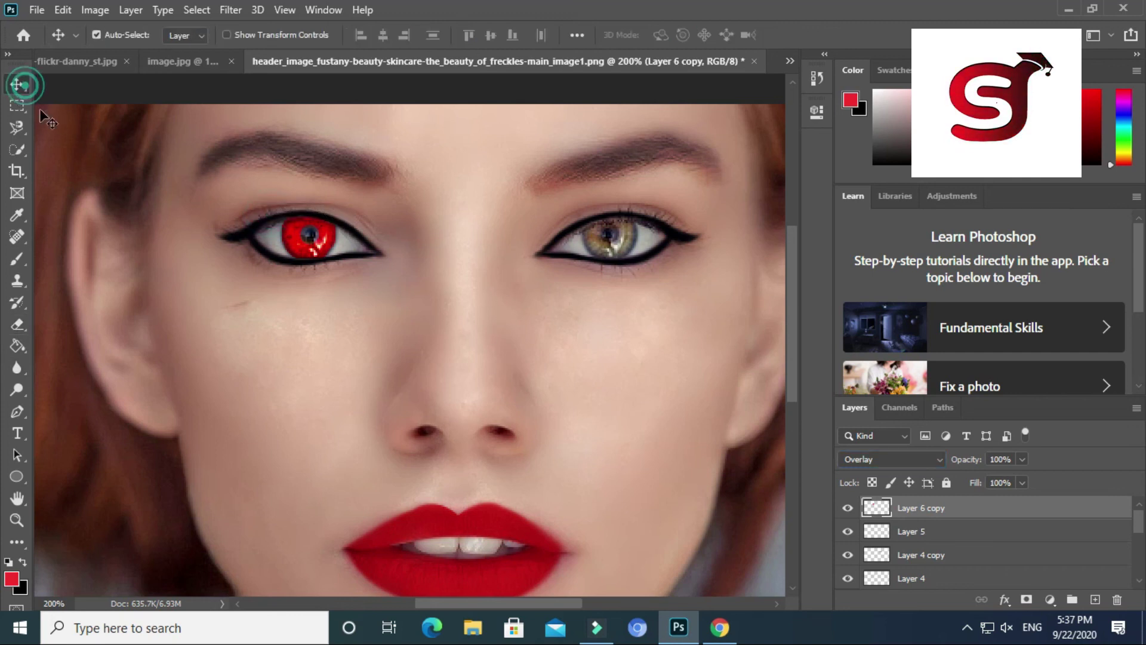
Duplicate the merged iris layer, merge the pair again, and set the result to Darken.
{"action": "left_click_drag", "start_coordinate": [1024, 508], "coordinate": [1095, 599]}
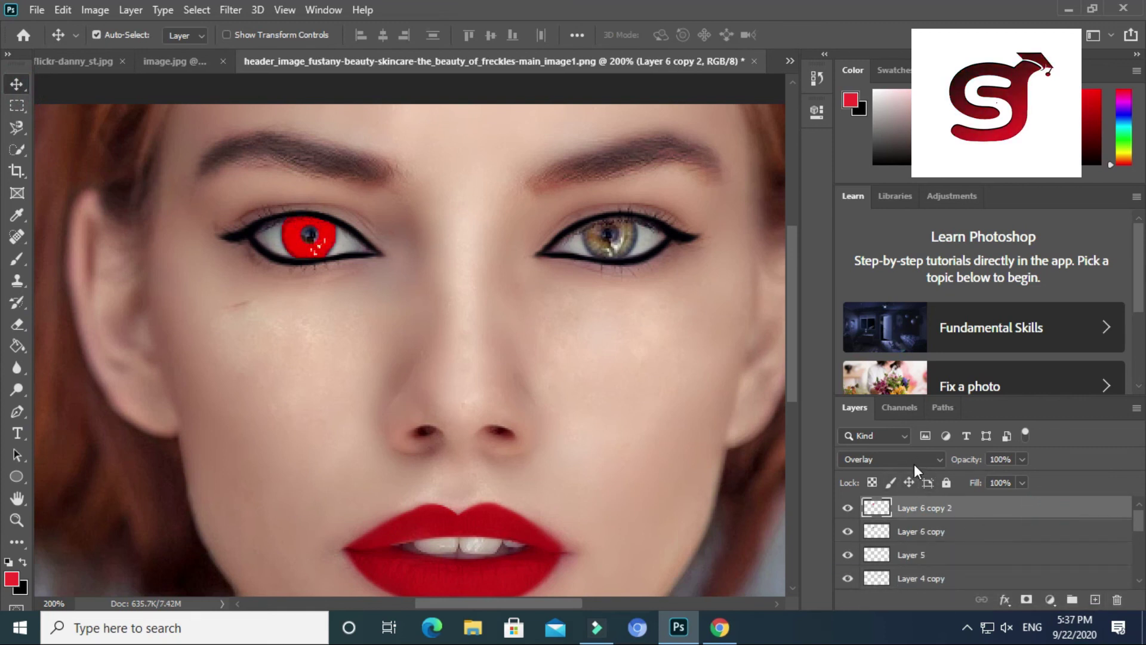
{"action": "left_click", "coordinate": [940, 536], "text": "shift"}
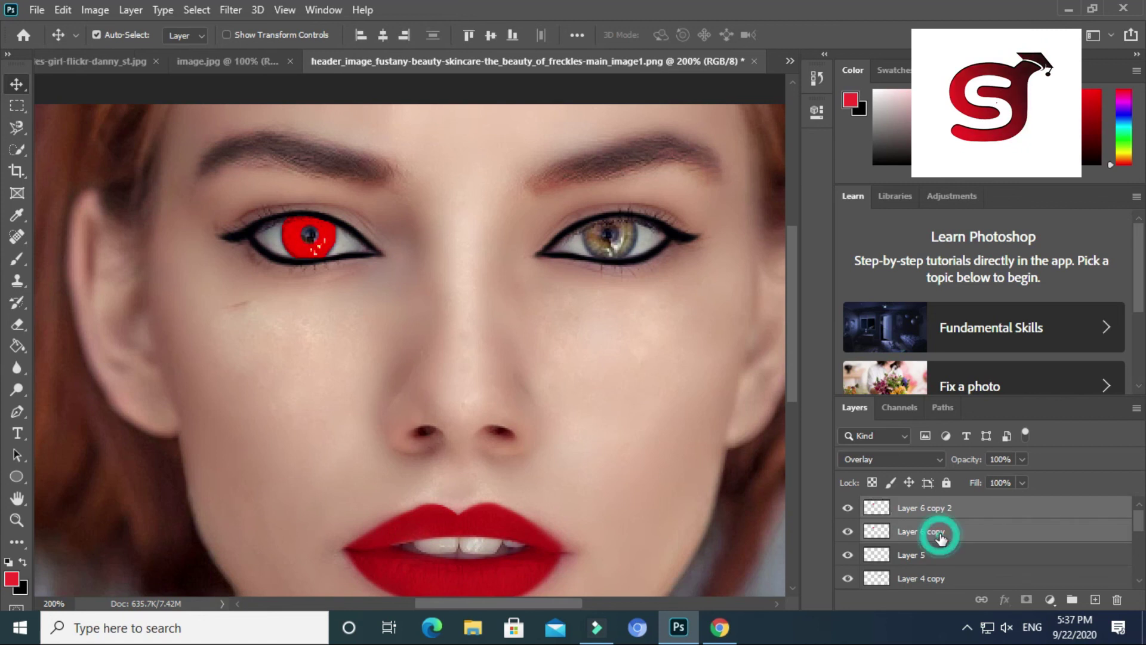
{"action": "right_click", "coordinate": [941, 533]}
{"action": "left_click", "coordinate": [829, 491]}
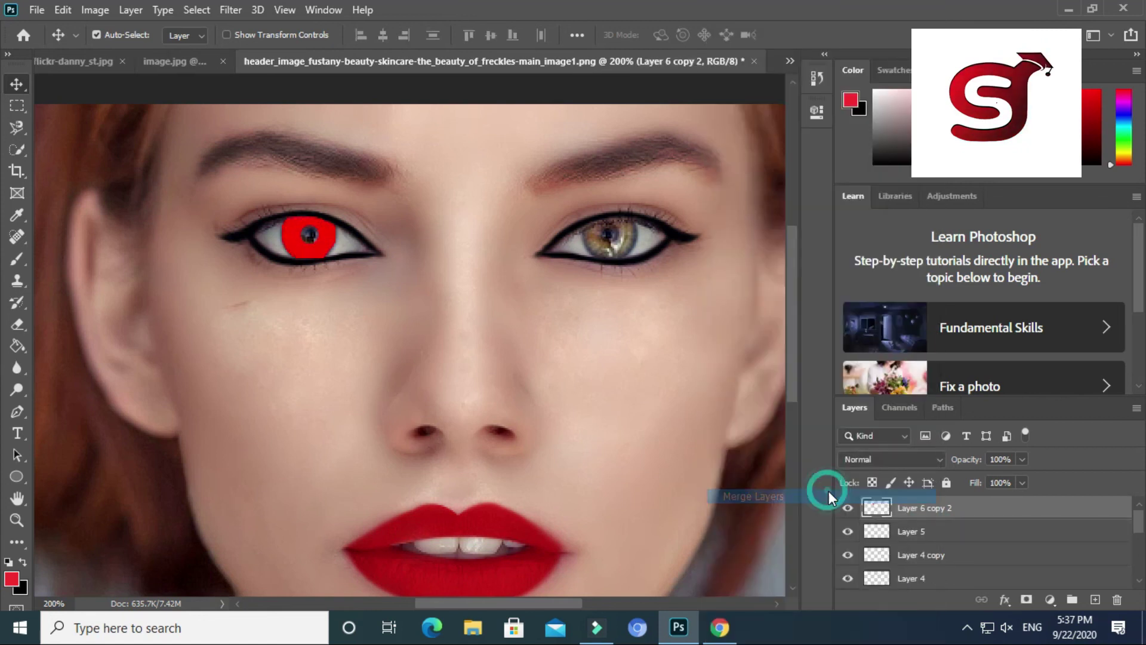
{"action": "left_click", "coordinate": [910, 463]}
{"action": "left_click", "coordinate": [860, 247]}
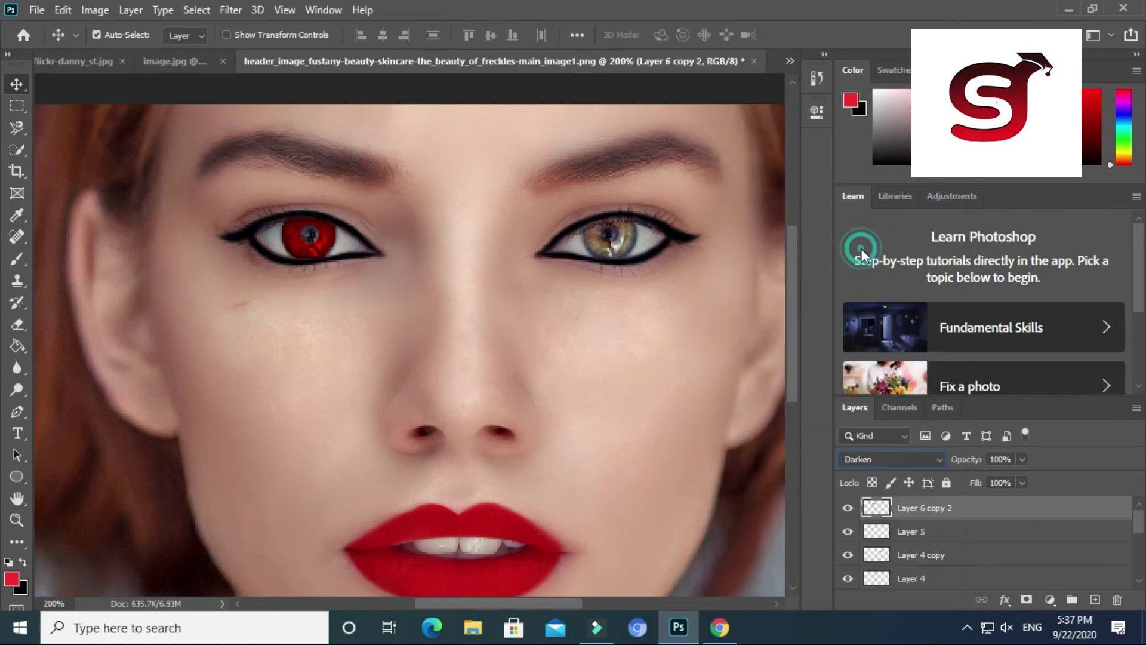
{"action": "key", "text": "ctrl+plus"}
{"action": "left_click_drag", "start_coordinate": [994, 508], "coordinate": [1096, 599]}
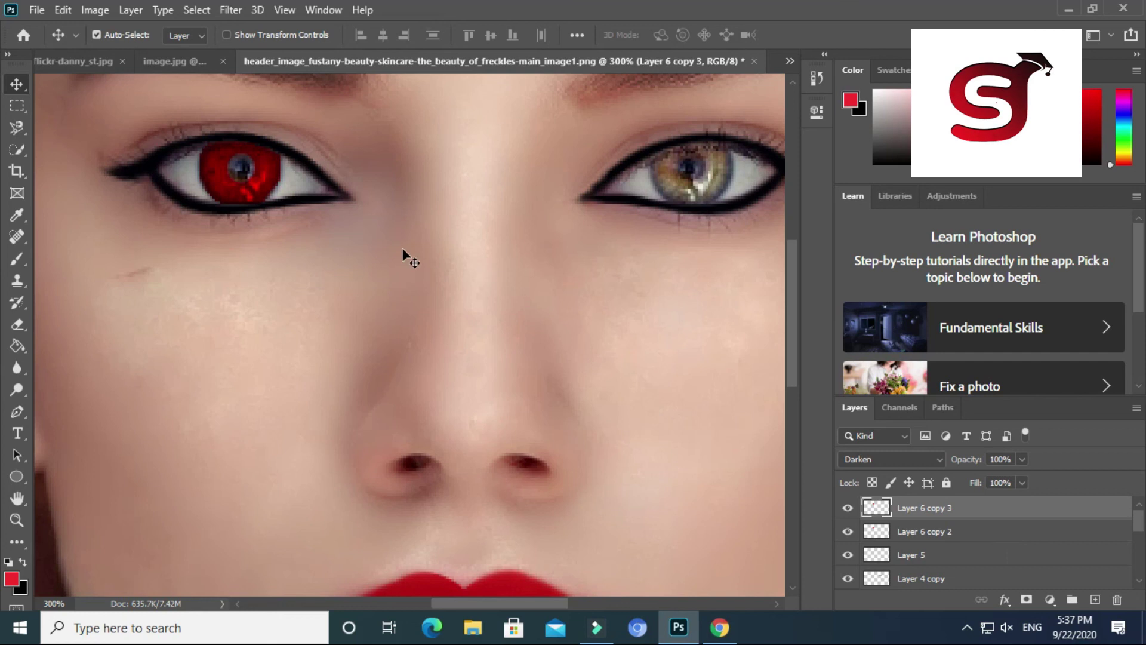
Flip Layer 6 copy 3 horizontally and nudge it right onto the other iris.
{"action": "key", "text": "ctrl+1"}
{"action": "key", "text": "ctrl+t"}
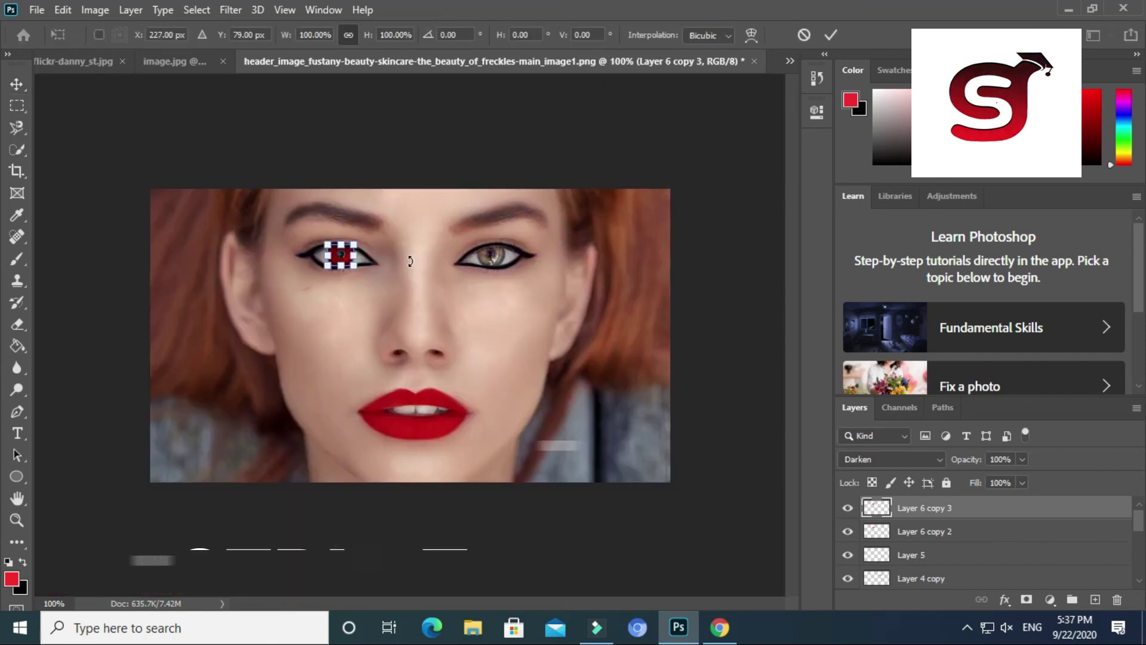
{"action": "right_click", "coordinate": [343, 257]}
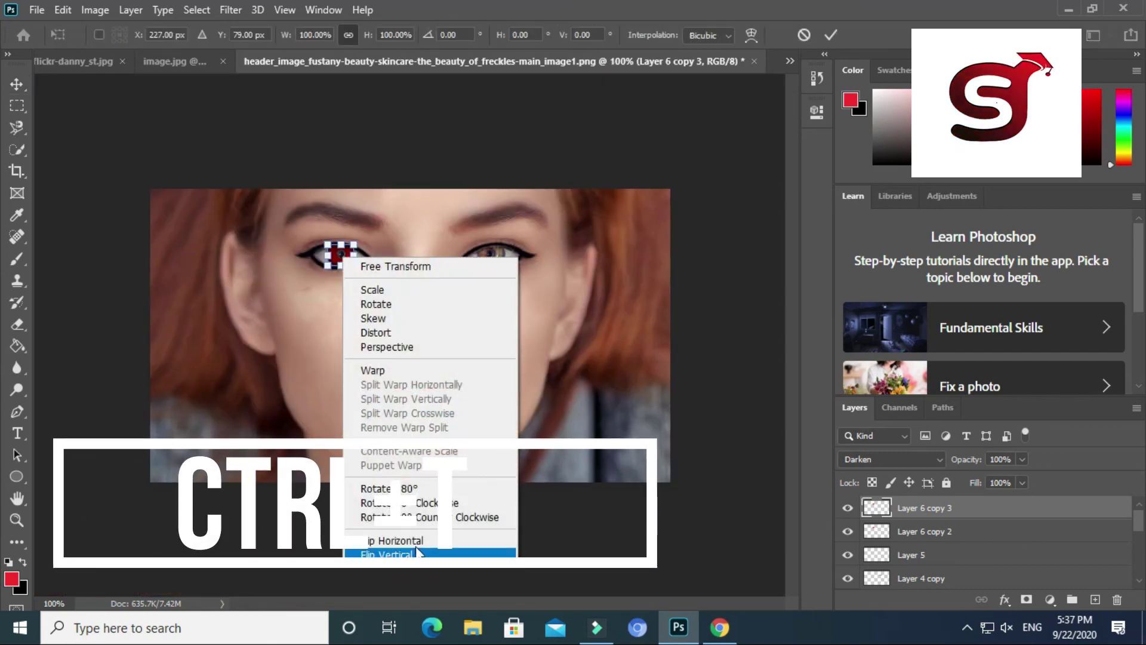
{"action": "left_click", "coordinate": [394, 541]}
{"action": "key", "text": "shift+Right"}
{"action": "key", "text": "shift+Right"}
{"action": "key", "text": "shift+Right"}
{"action": "key", "text": "shift+Right"}
{"action": "key", "text": "shift+Right"}
{"action": "key", "text": "shift+Right"}
{"action": "key", "text": "shift+Right"}
{"action": "key", "text": "shift+Right"}
{"action": "key", "text": "shift+Right"}
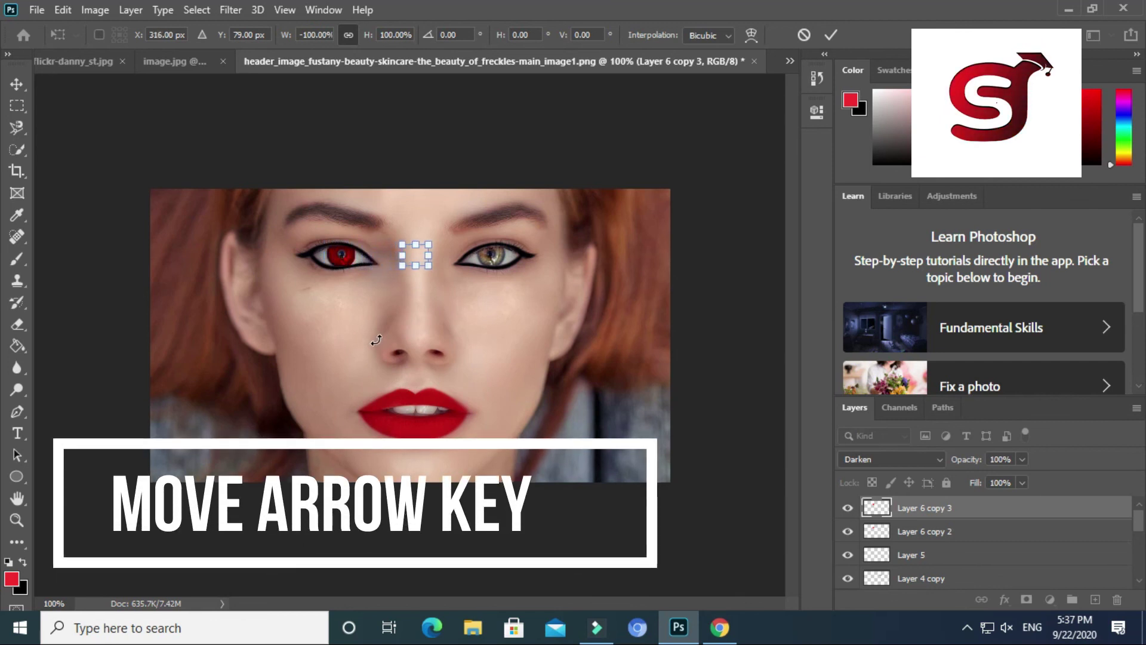
{"action": "key", "text": "shift+Right"}
{"action": "key", "text": "shift+Right"}
{"action": "key", "text": "shift+Right"}
{"action": "key", "text": "shift+Right"}
{"action": "key", "text": "shift+Right"}
{"action": "key", "text": "shift+Right"}
{"action": "key", "text": "shift+Right"}
{"action": "key", "text": "shift+Right"}
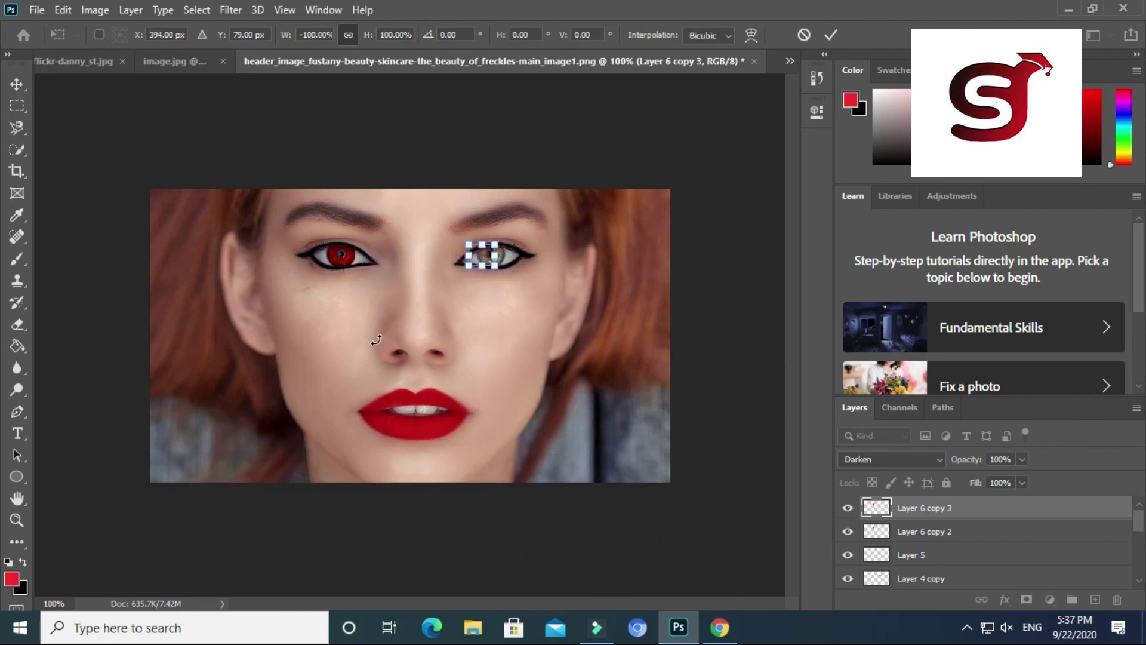
{"action": "key", "text": "shift+Right"}
{"action": "key", "text": "Right"}
{"action": "key", "text": "Right"}
{"action": "key", "text": "Right"}
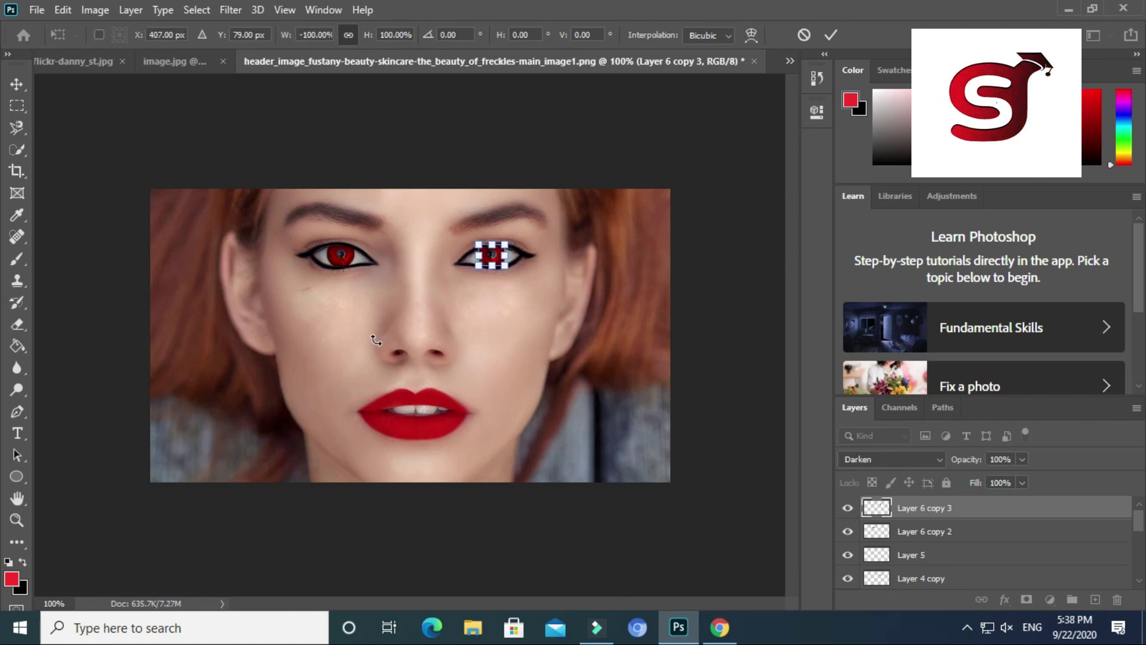
{"action": "key", "text": "Return"}
{"action": "key", "text": "ctrl+plus"}
{"action": "key", "text": "ctrl+plus"}
{"action": "right_click", "coordinate": [16, 324]}
{"action": "left_click", "coordinate": [70, 322]}
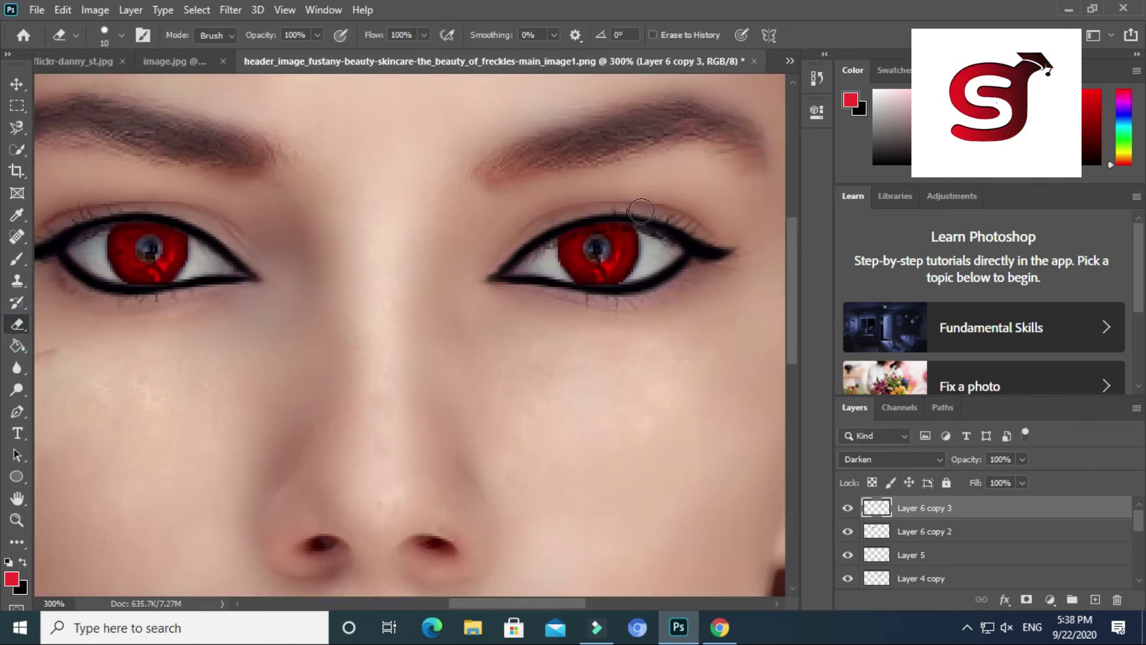